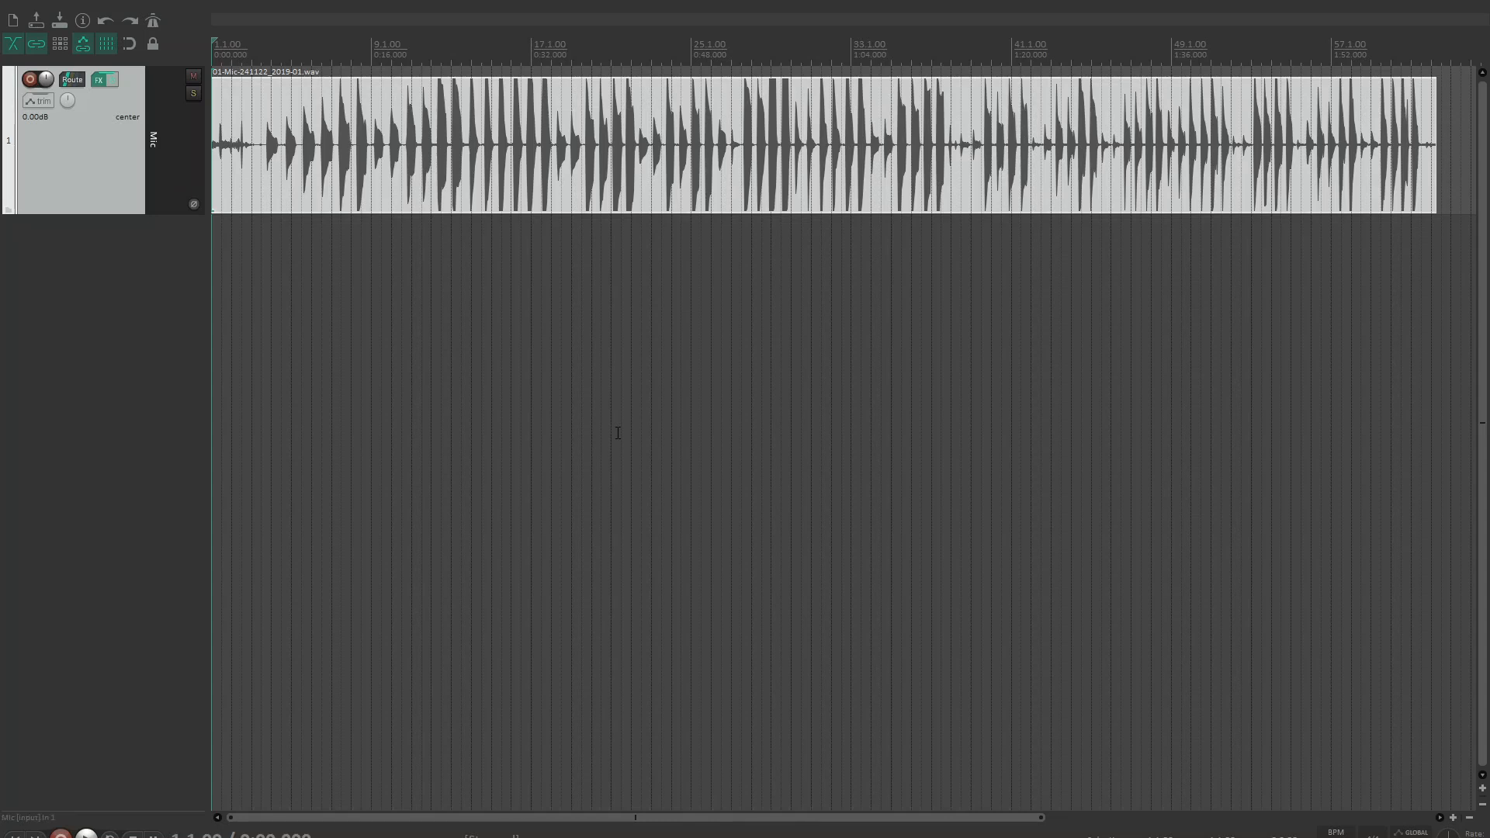
Examine the faint noise just before the attack of the note near 0:05.5 in the Mic recording, marking it as a time selection.
left_click(270, 56)
scroll(270, 57, "up", 10)
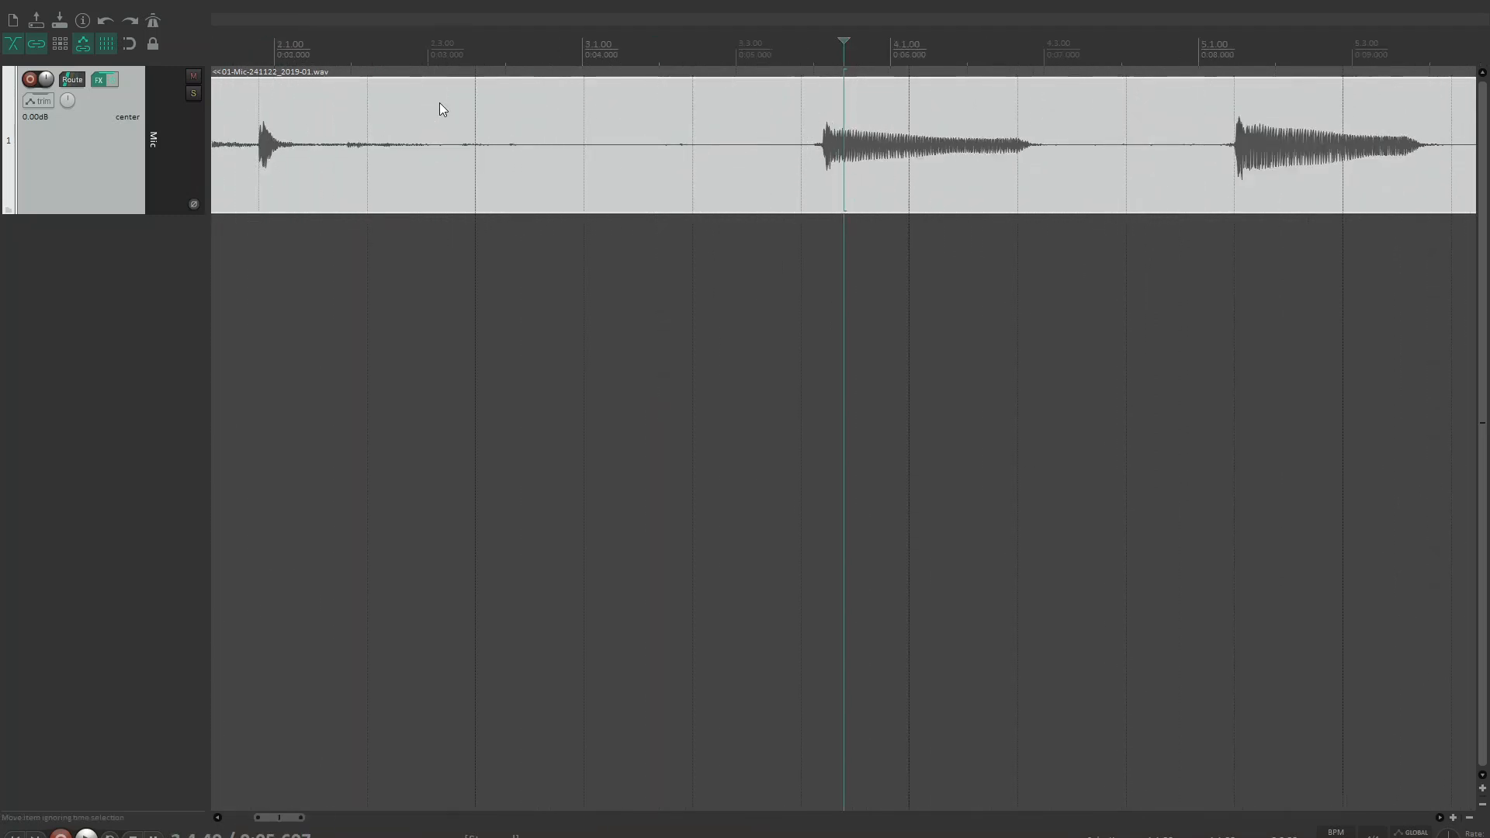
left_click(795, 39)
scroll(794, 39, "up", 5)
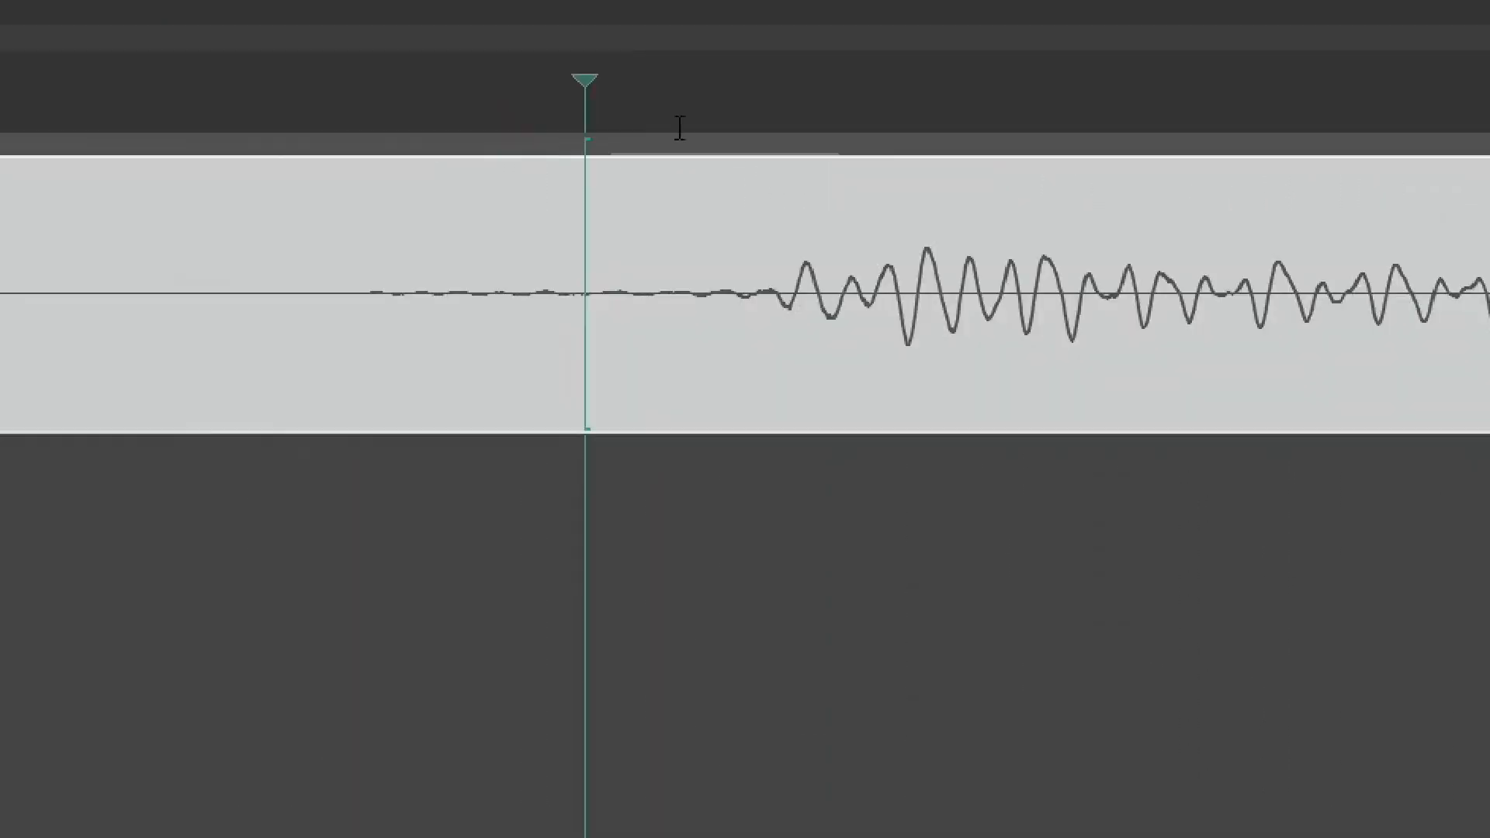
left_click_drag(383, 108, 765, 101)
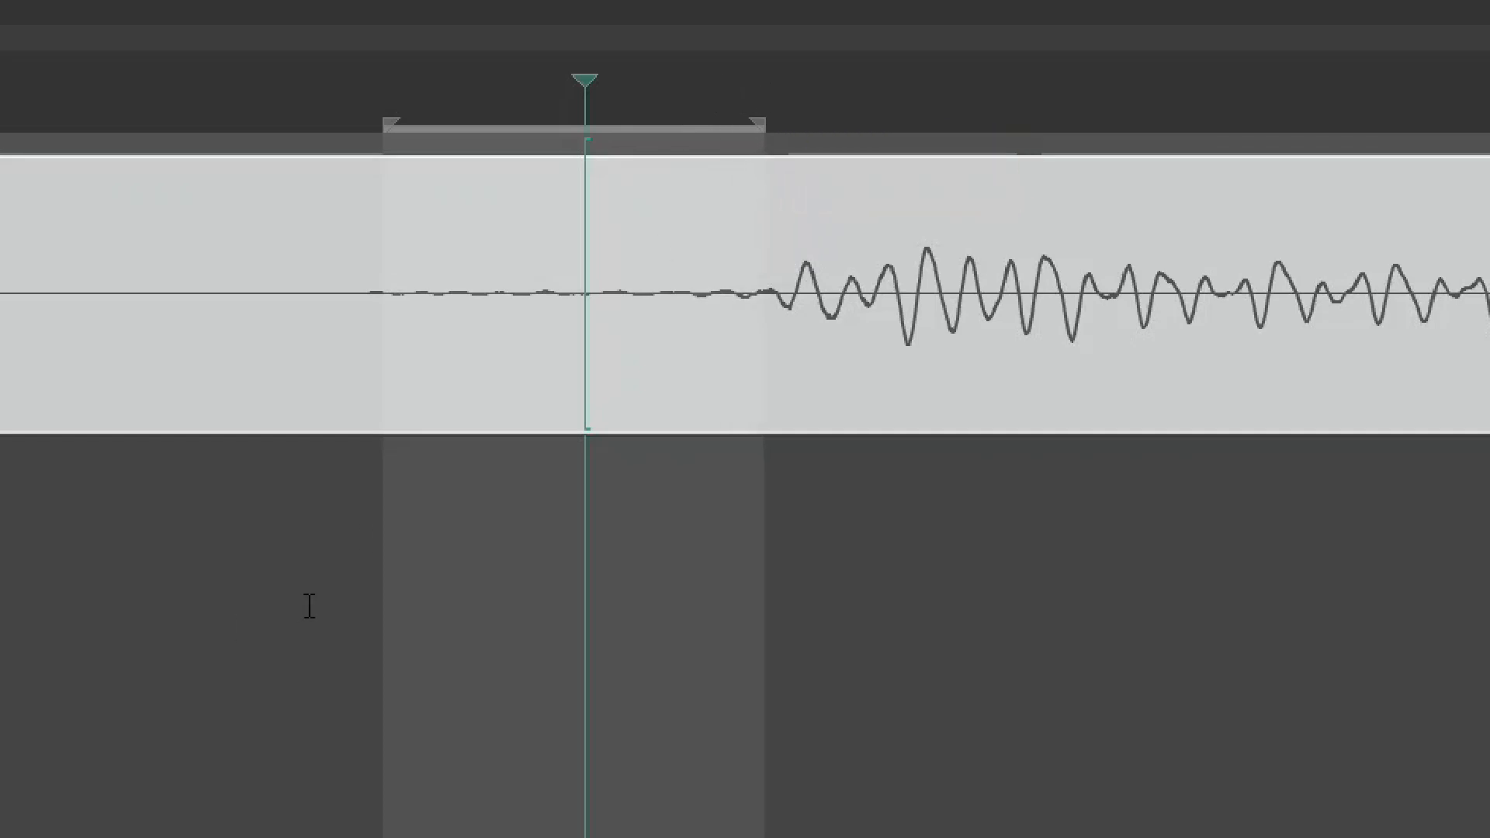
left_click(392, 77)
key("space")
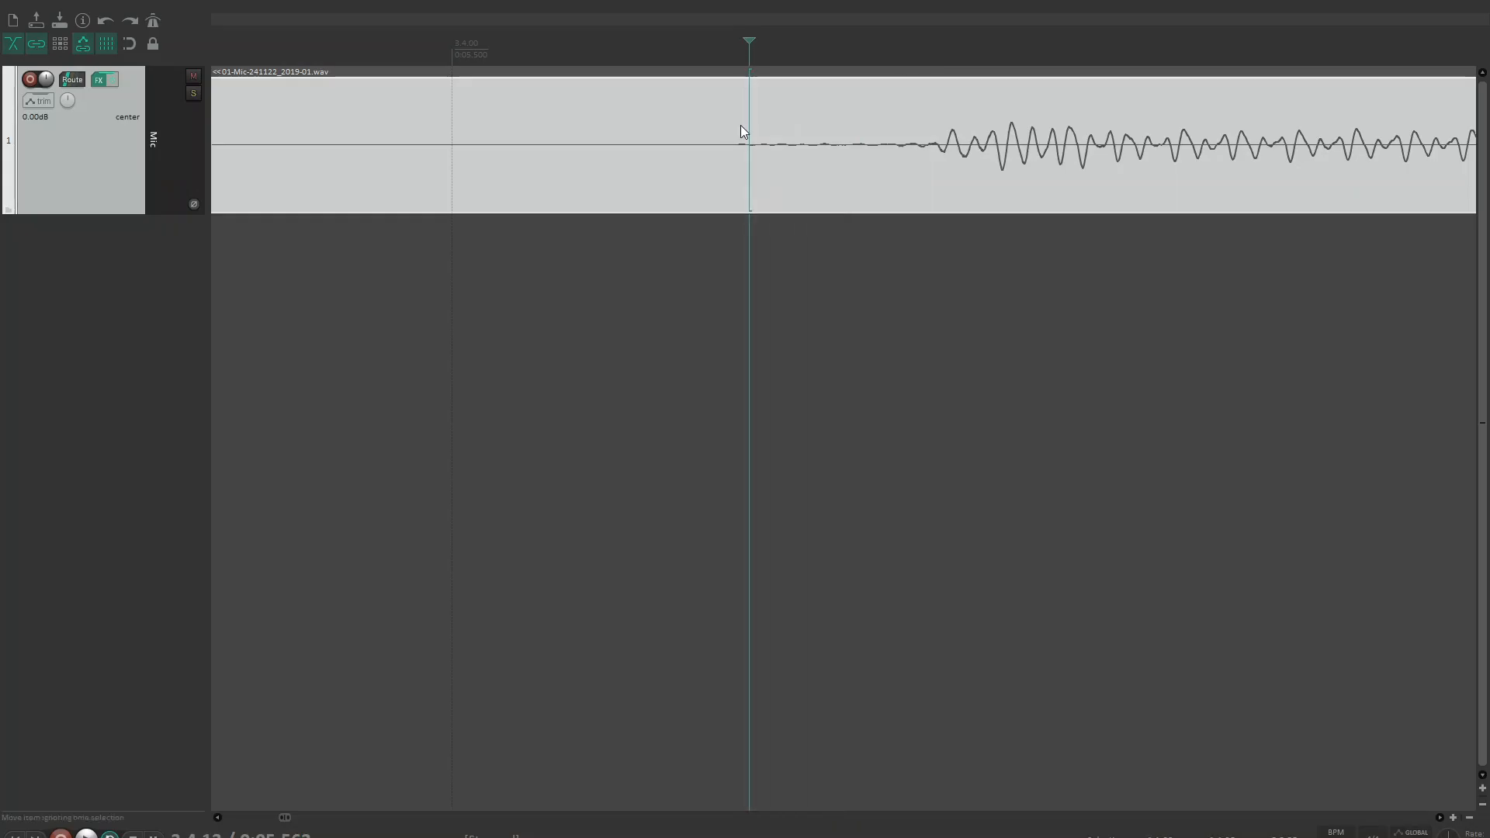
scroll(385, 274, "down", 10)
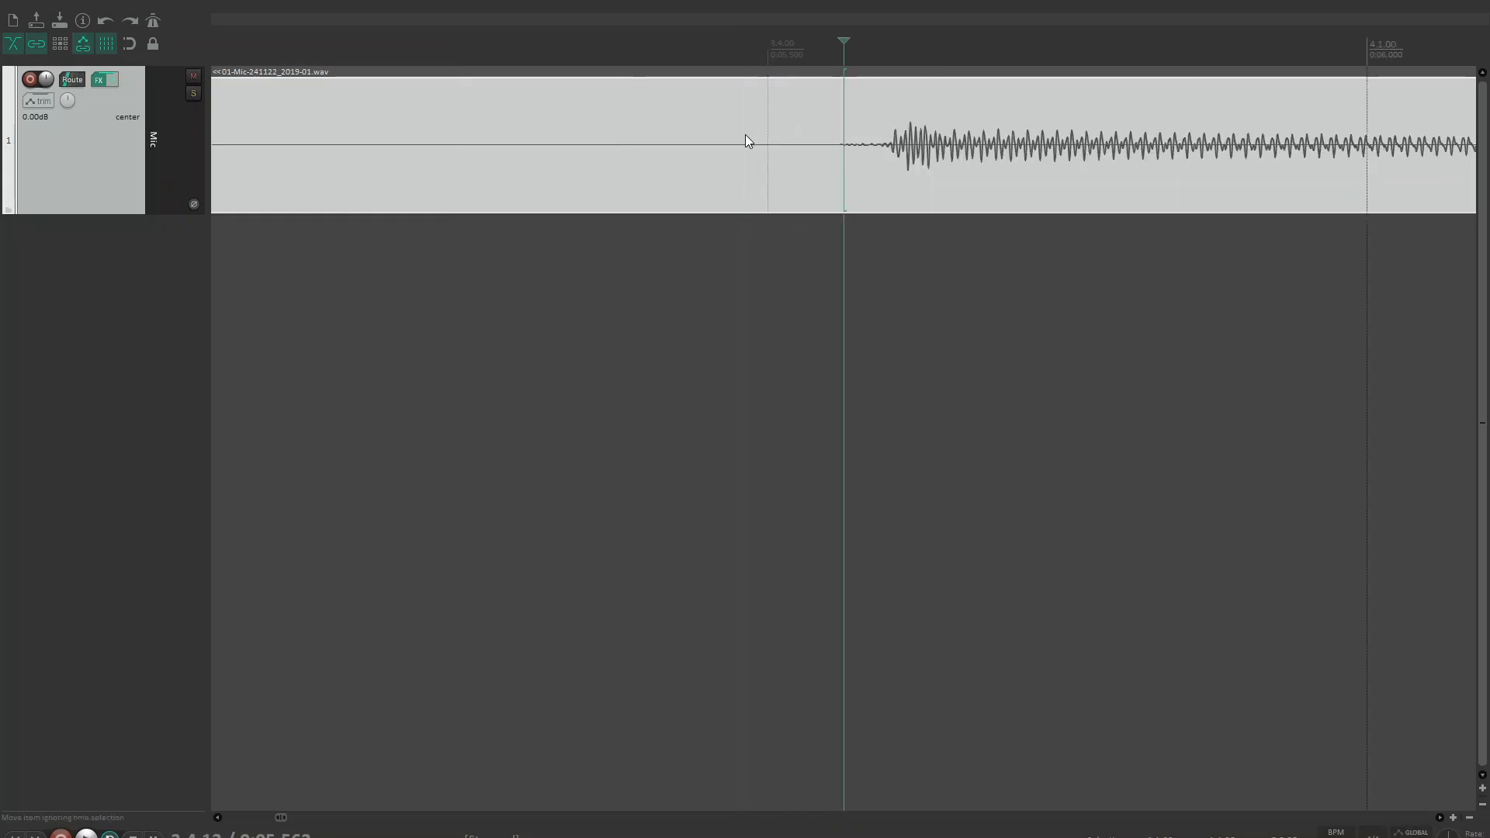
scroll(746, 137, "down", 6)
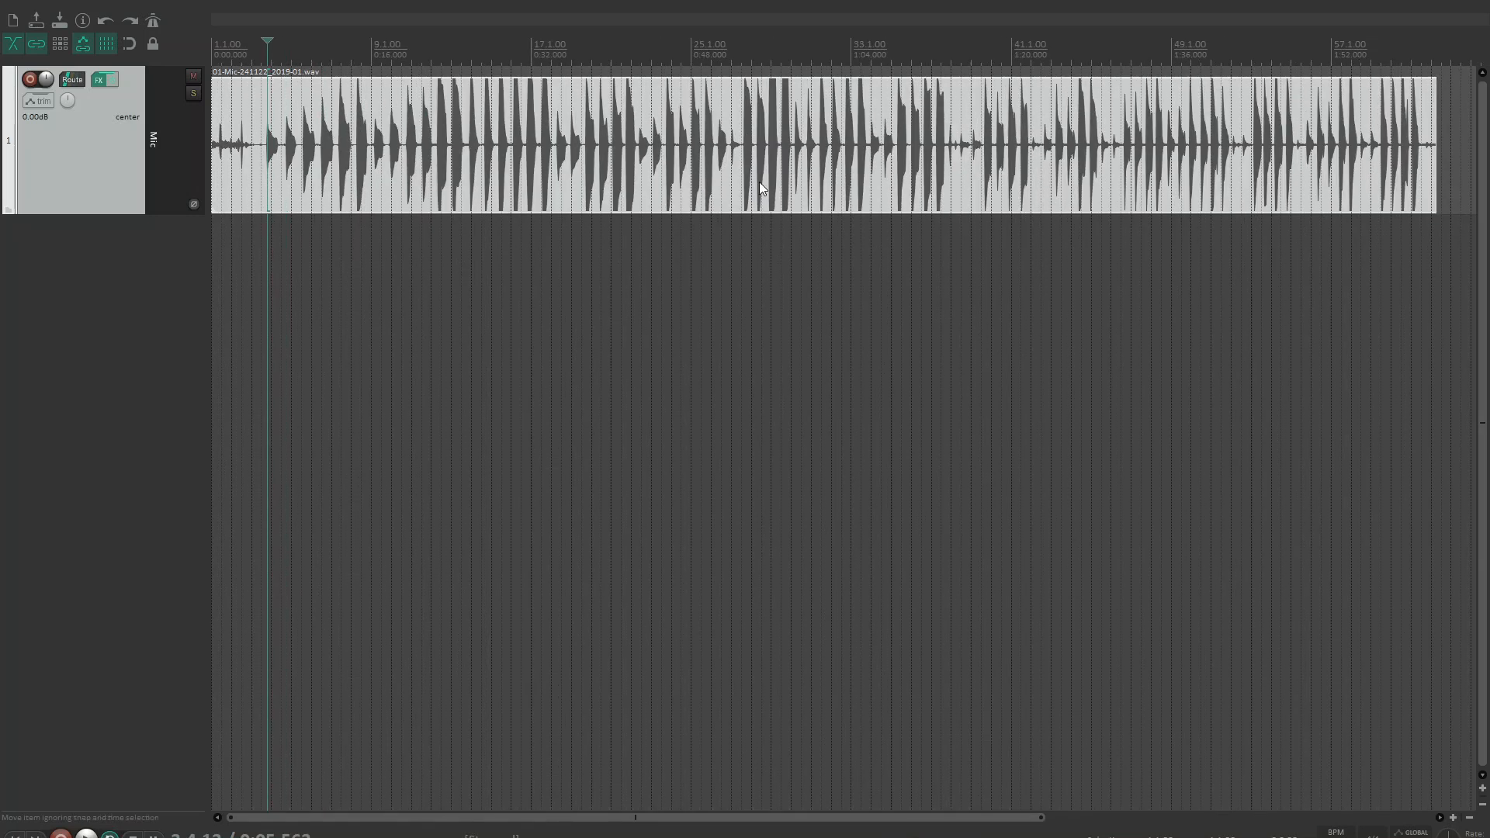
Run the RJS Sampling - Chop Samples script on the recording with minimum sample length 100 ms and start detection sensitivity 1.
key("shift+slash")
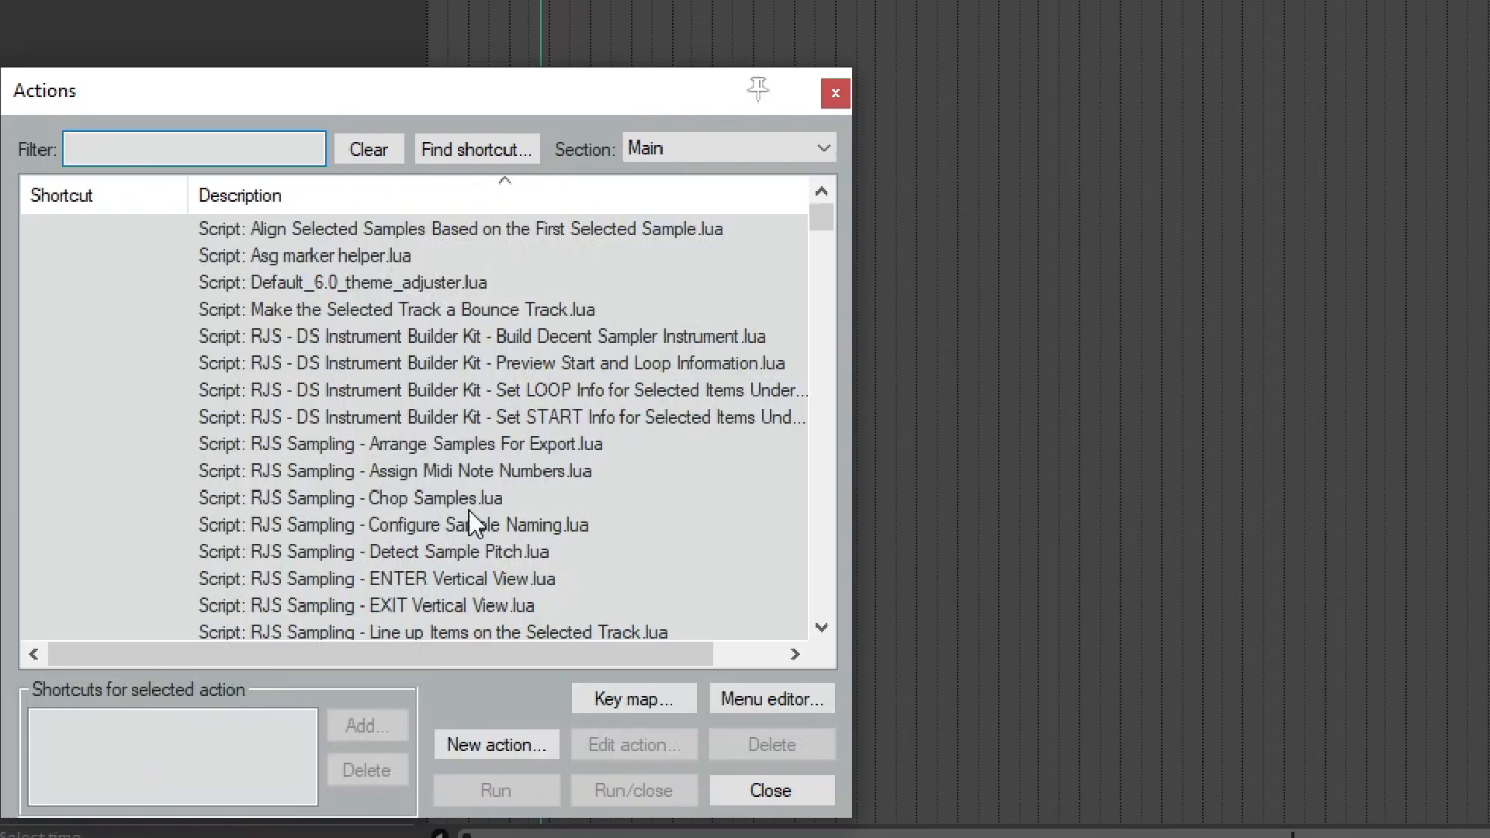
left_click(419, 499)
left_click(494, 790)
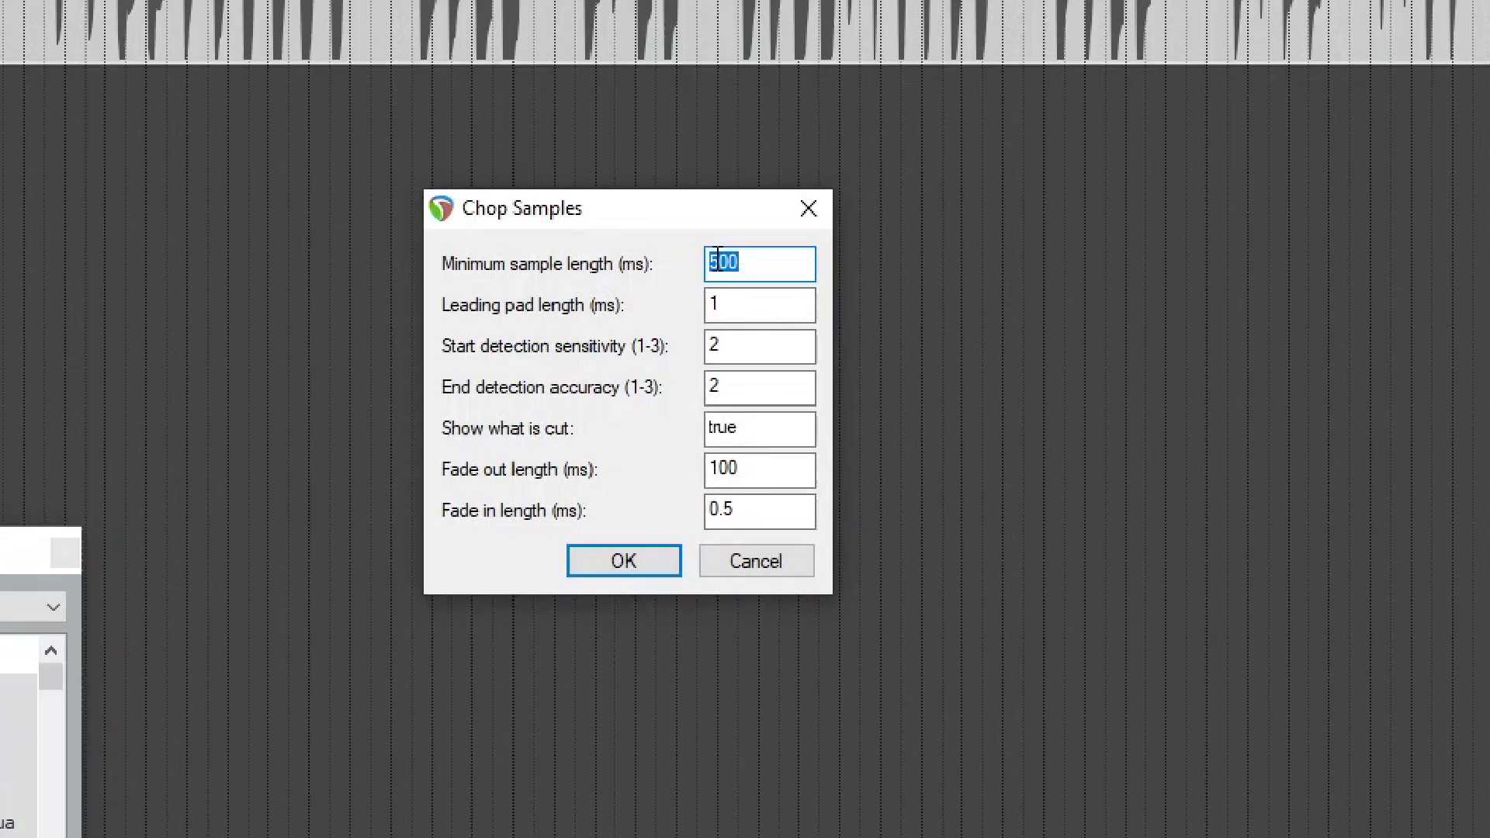
left_click(718, 261)
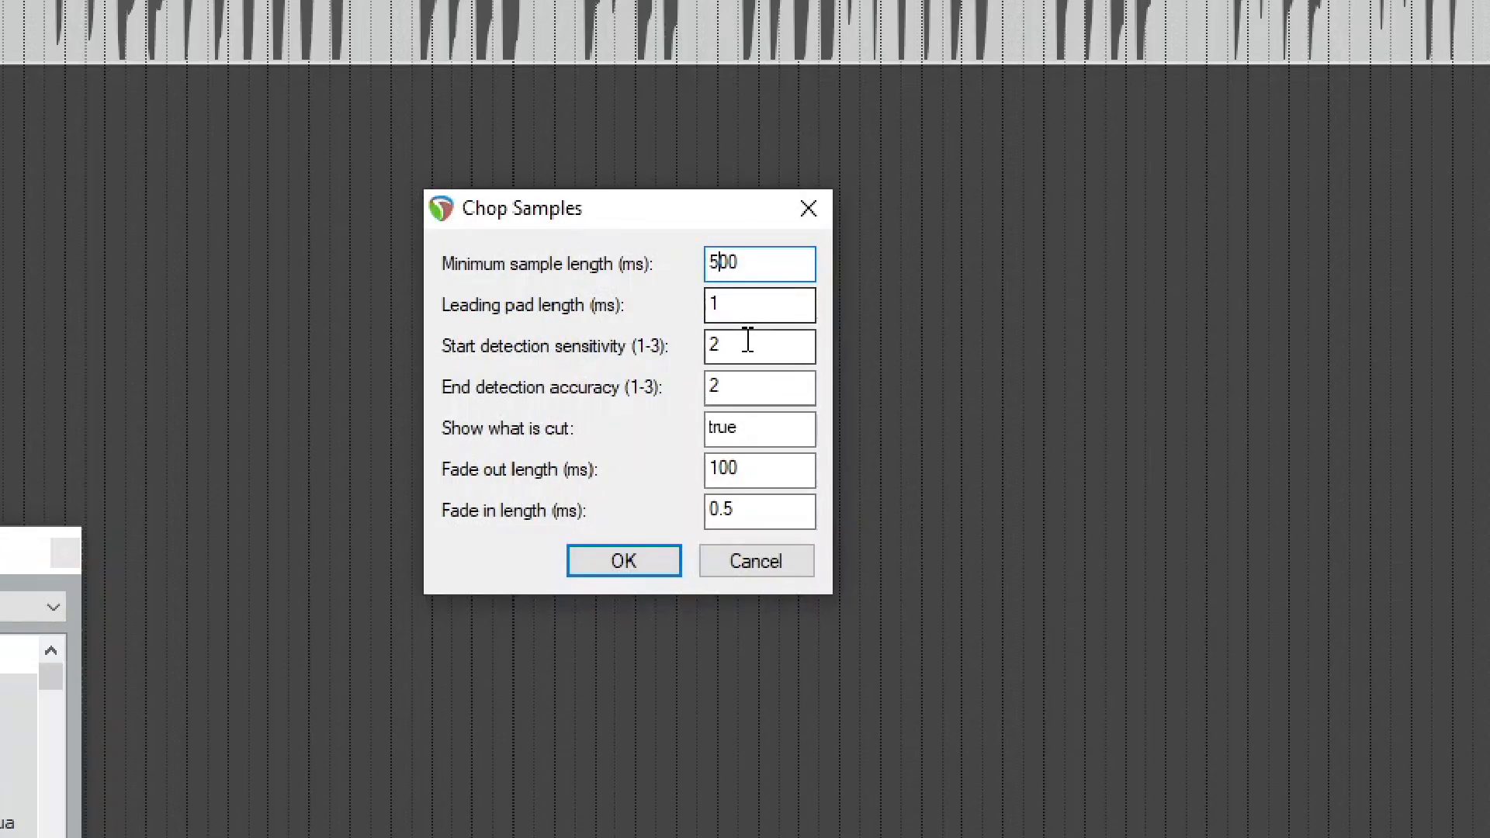
key("BackSpace")
type("1")
double_click(737, 350)
type("1")
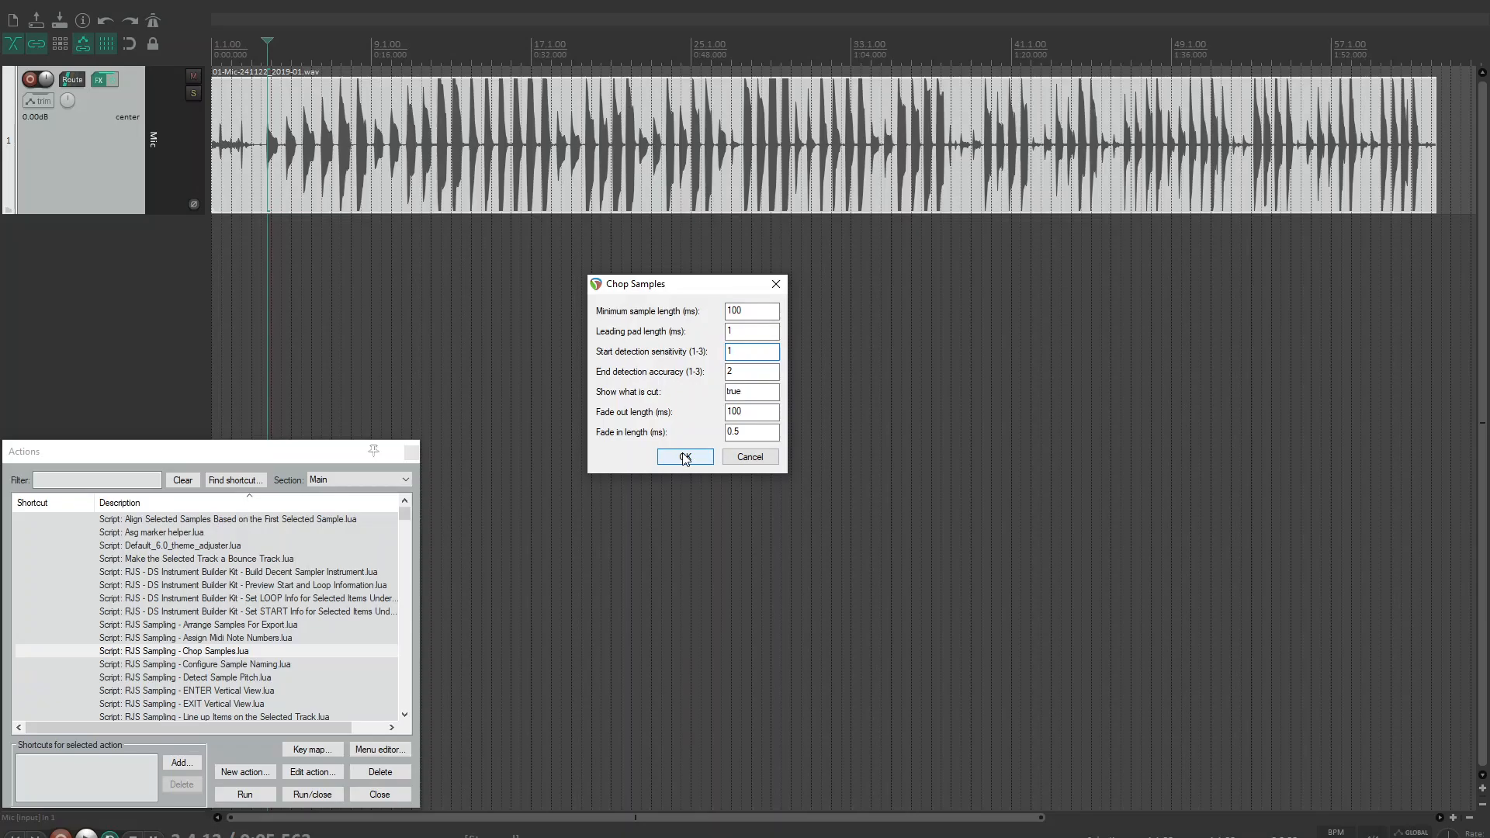
left_click(624, 561)
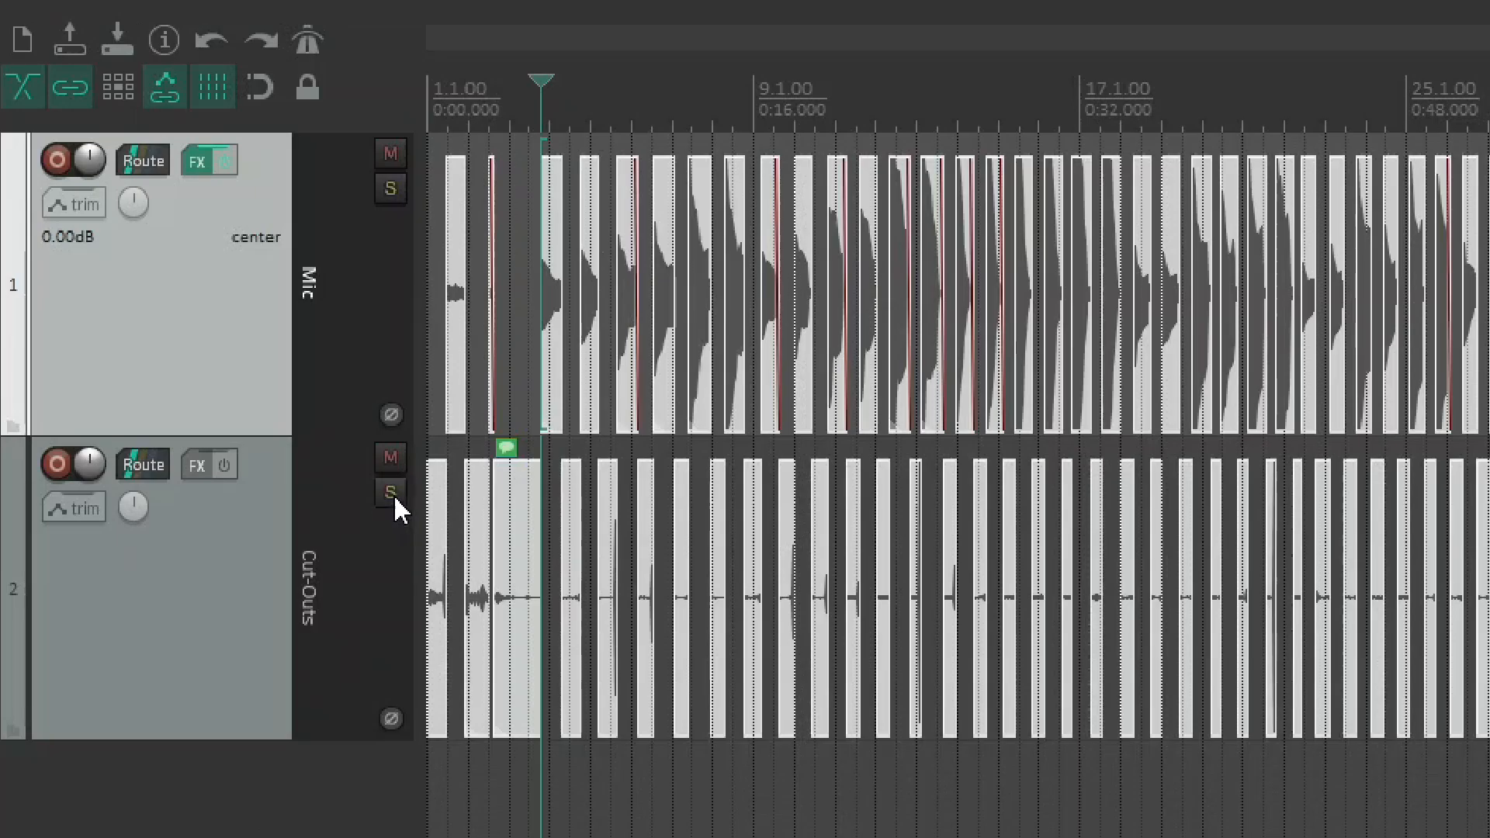
Audition the Cut-Outs track in solo, raising its volume to +12 dB.
left_click(193, 242)
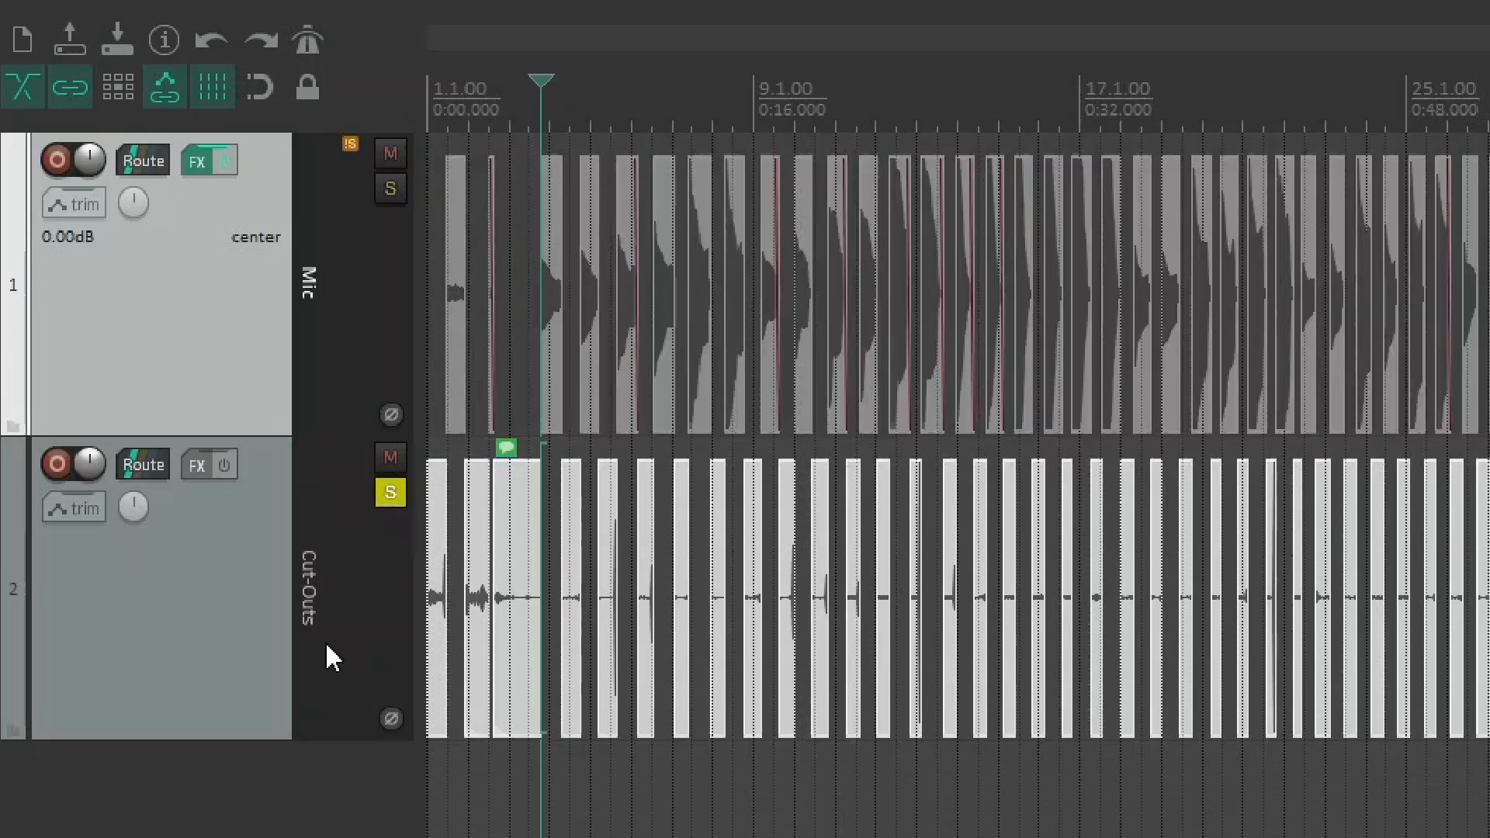
scroll(586, 599, "up", 8)
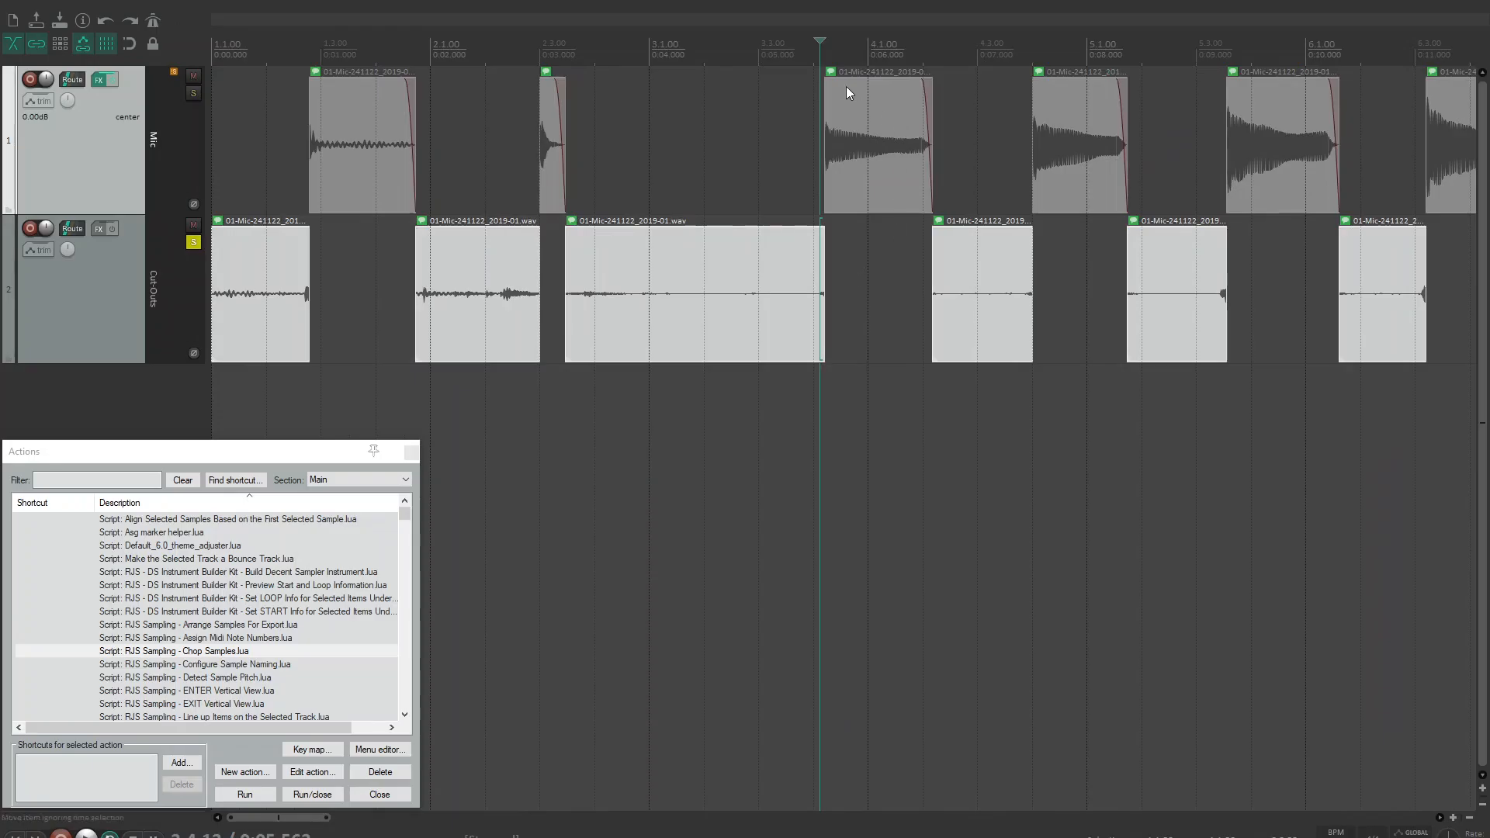
key("space")
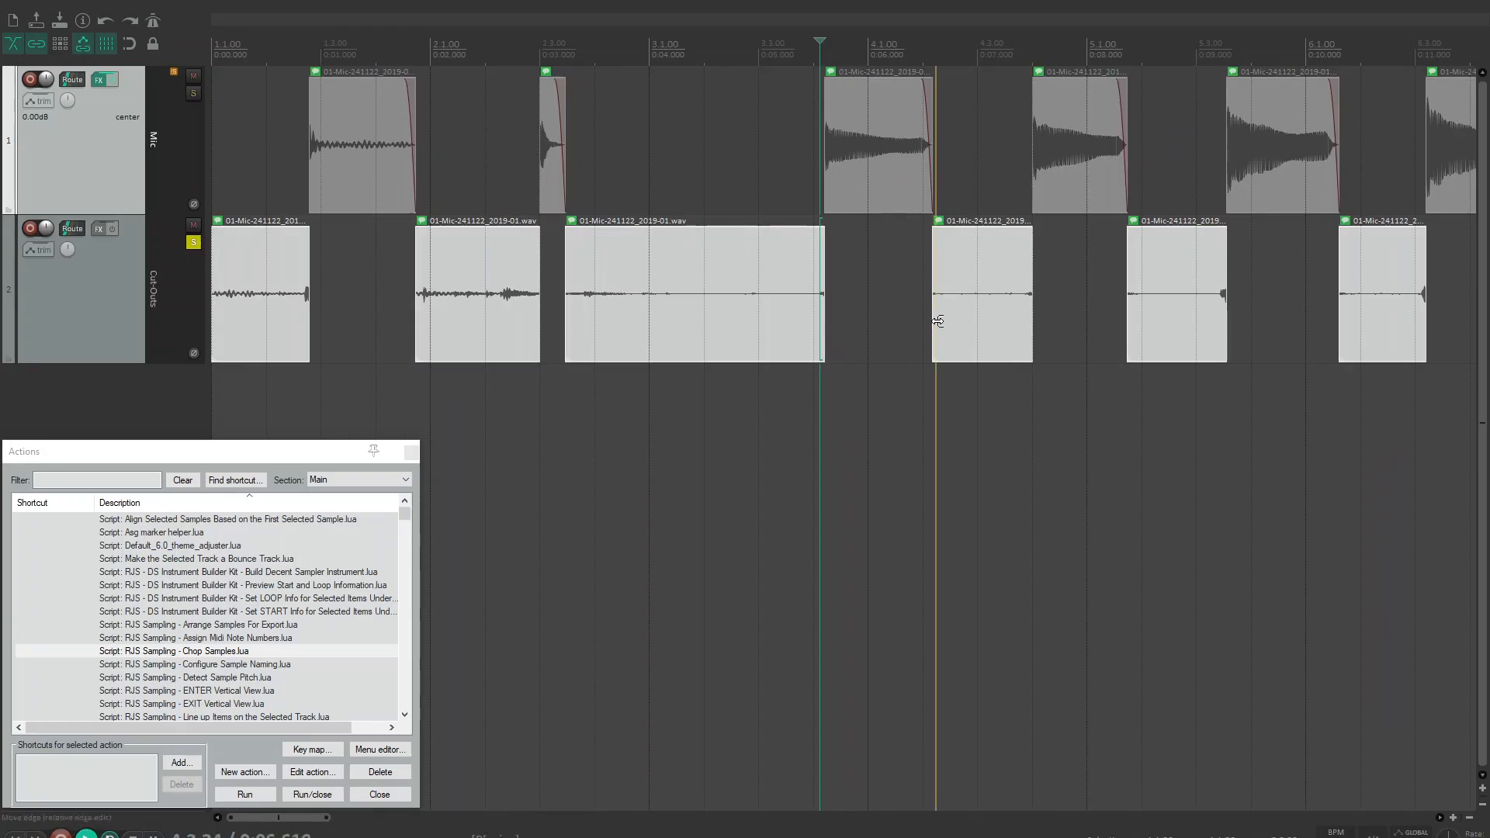
key("space")
left_click_drag(47, 229, 47, 175)
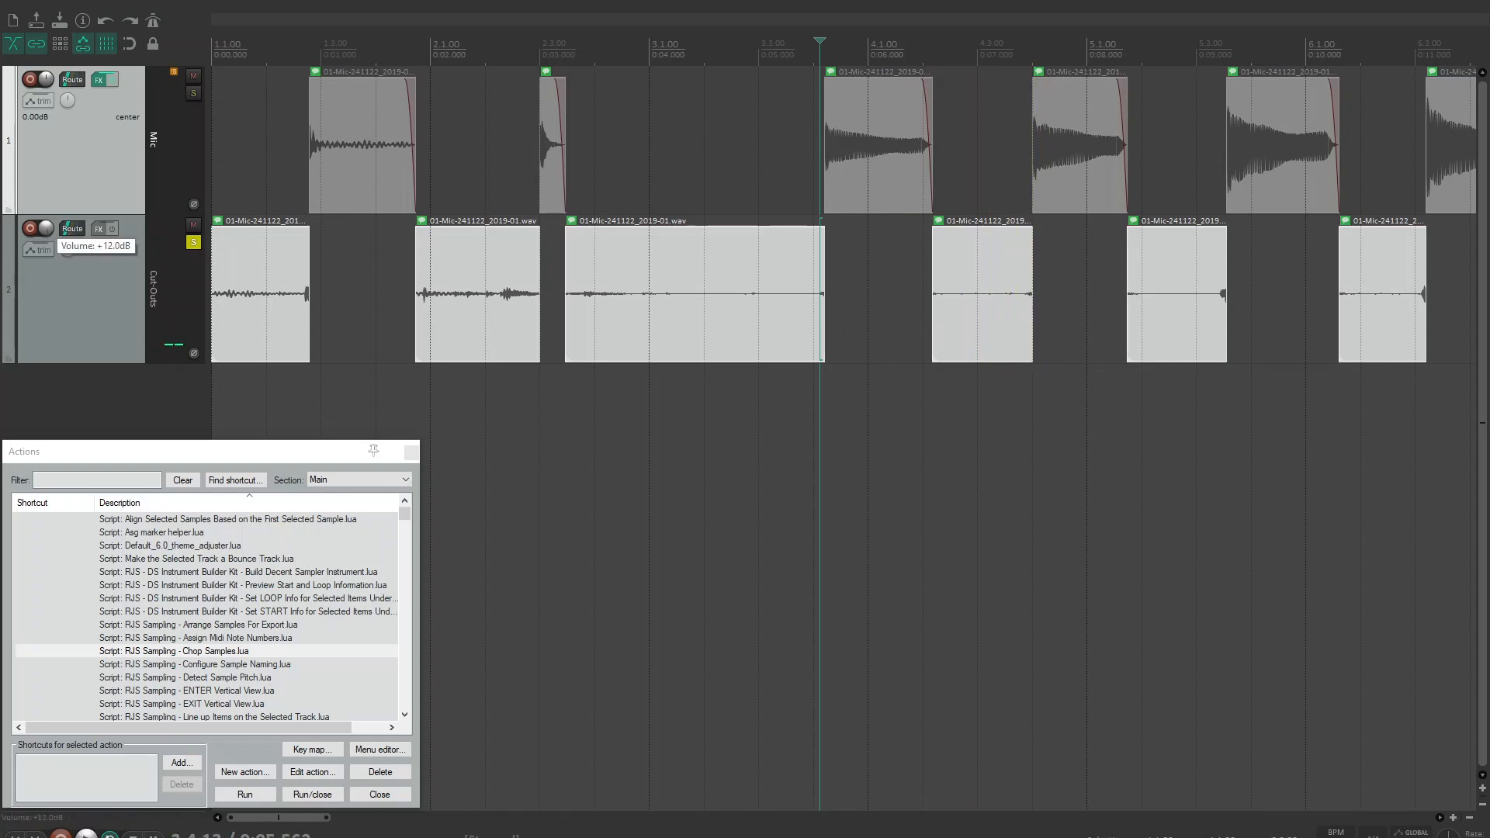
key("space")
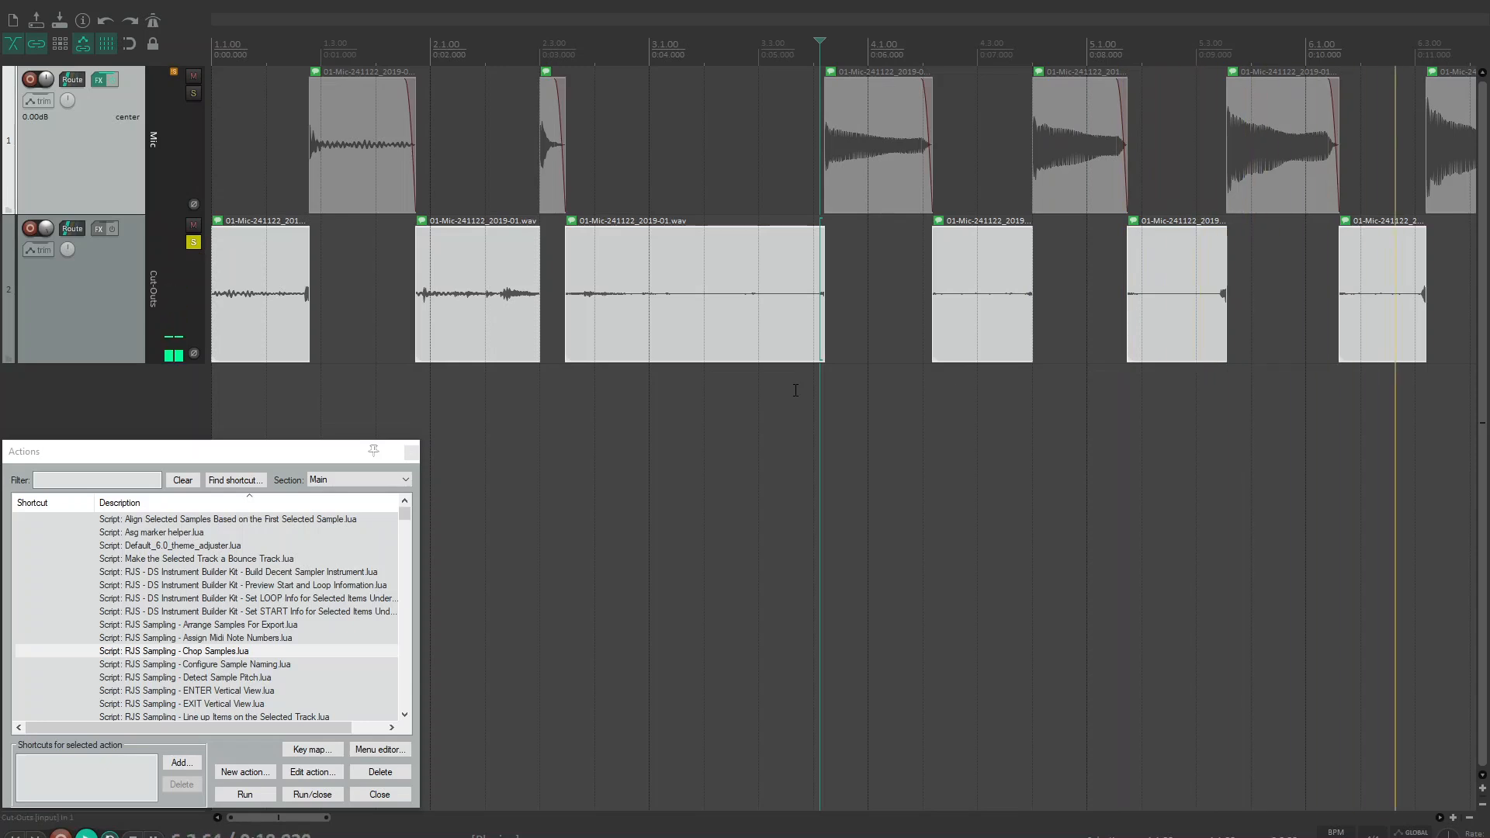
key("space")
Audition the chopped Mic track in solo instead of Cut-Outs, ending with both tracks unsoloed.
left_click(194, 92)
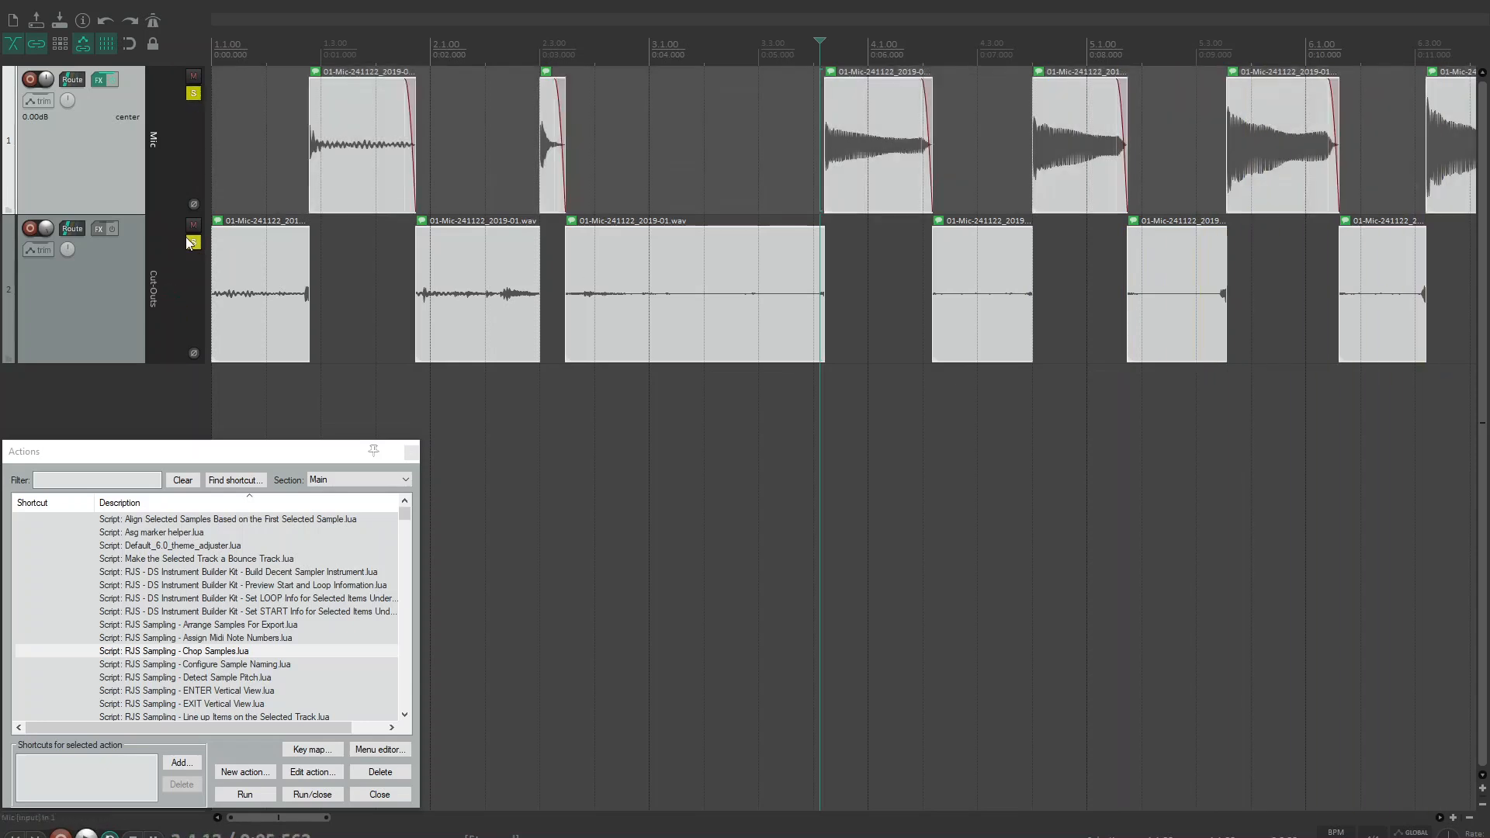
left_click(188, 241)
key("space")
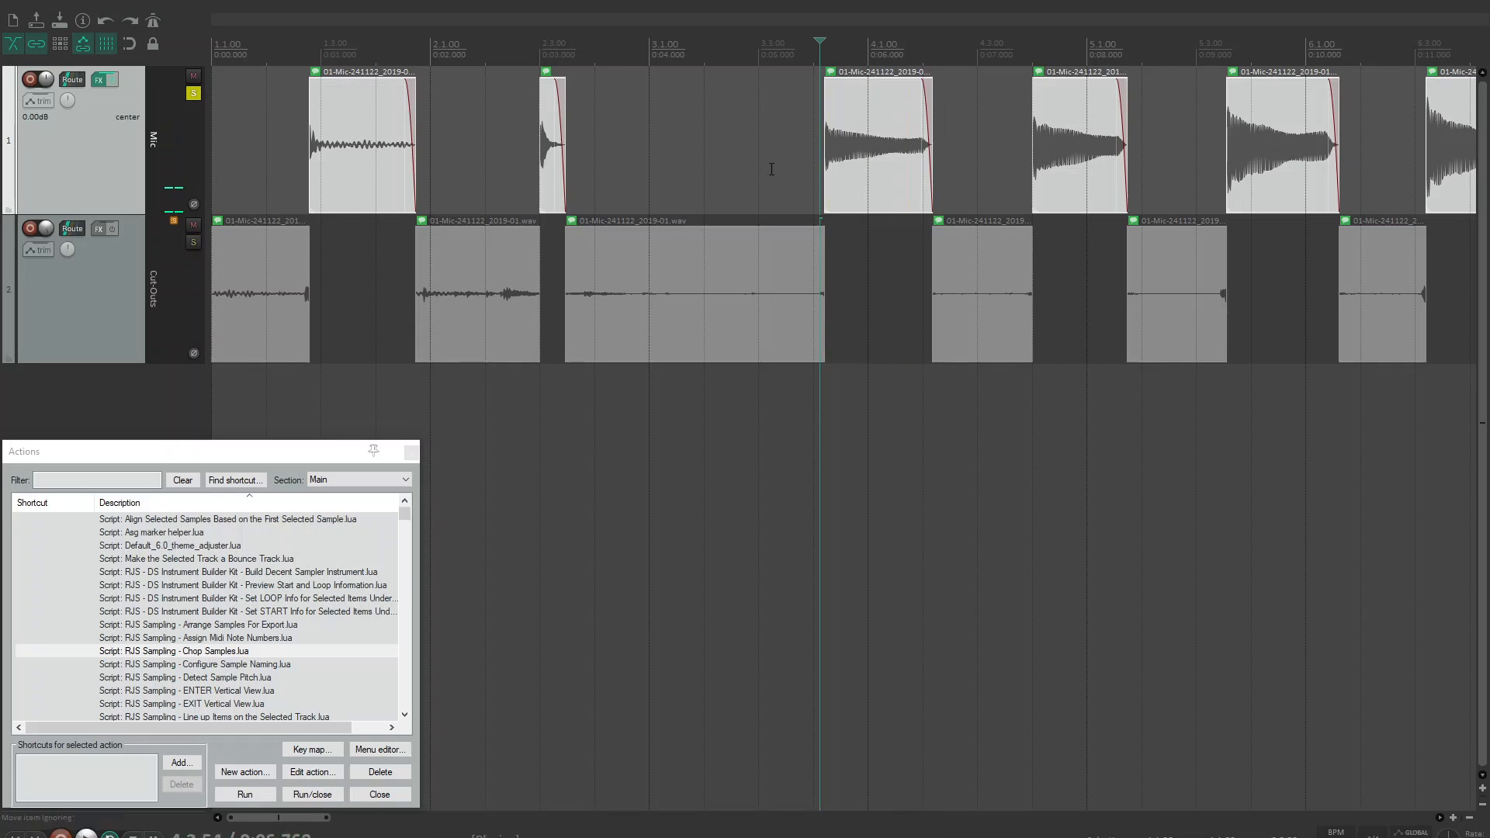
left_click(191, 96)
Move the five Cut-Outs items from about 1:14 on that contain missed quiet hits to a new track and place it above Mic.
scroll(716, 226, "down", 8)
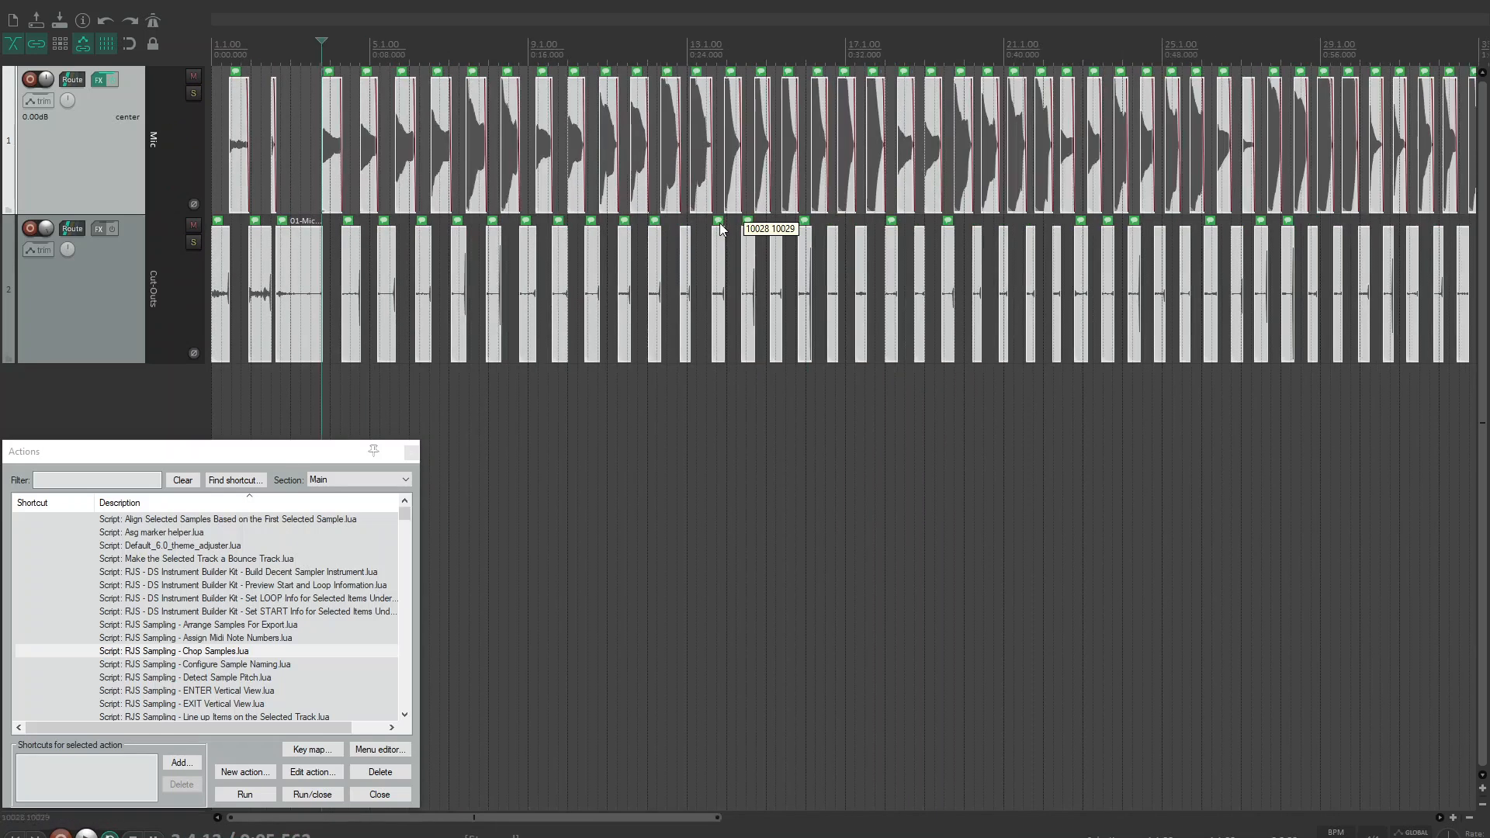
left_click(728, 43)
scroll(714, 114, "up", 8)
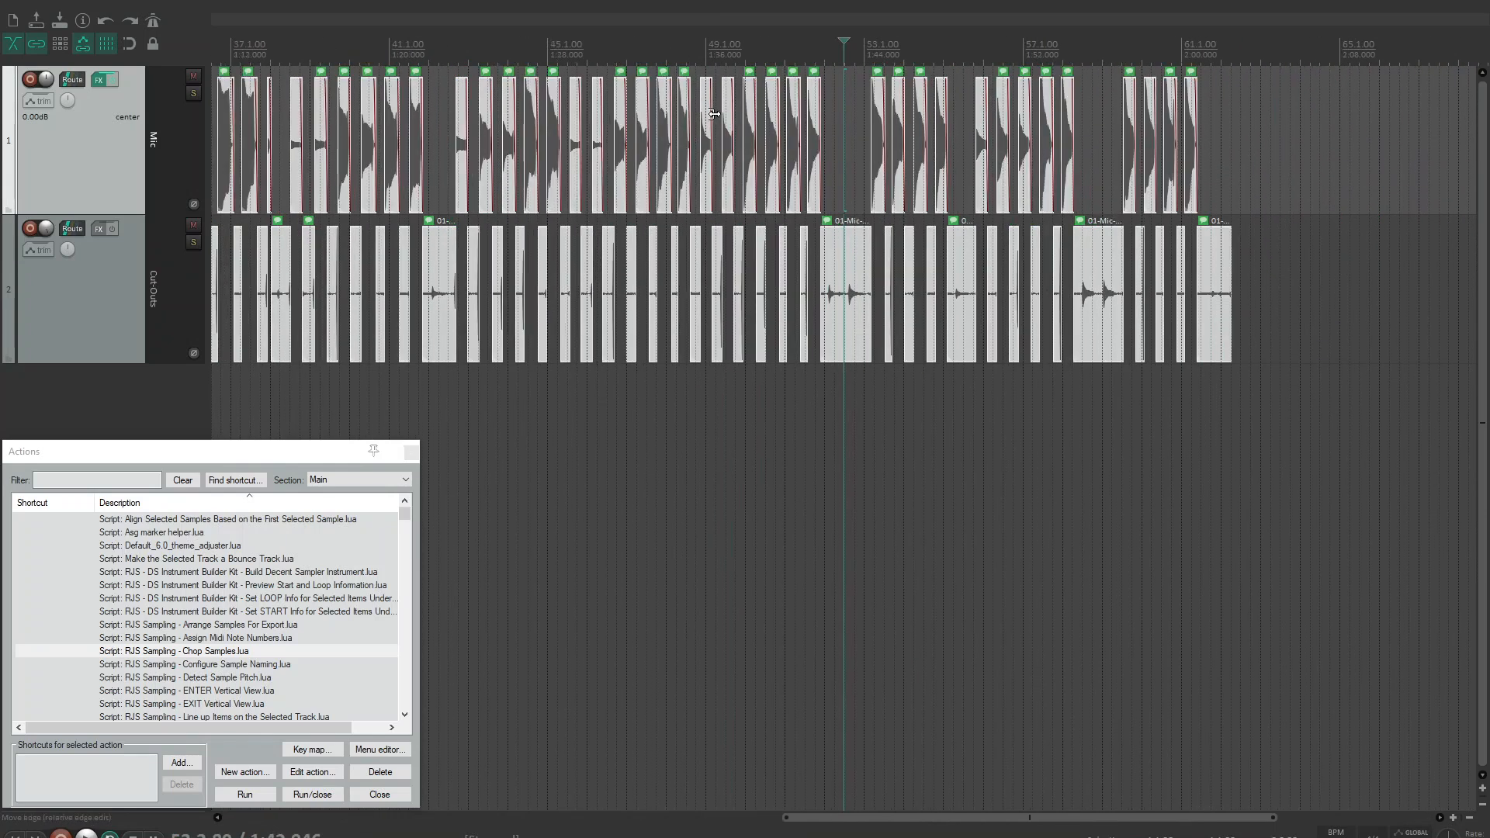
scroll(405, 348, "down", 2)
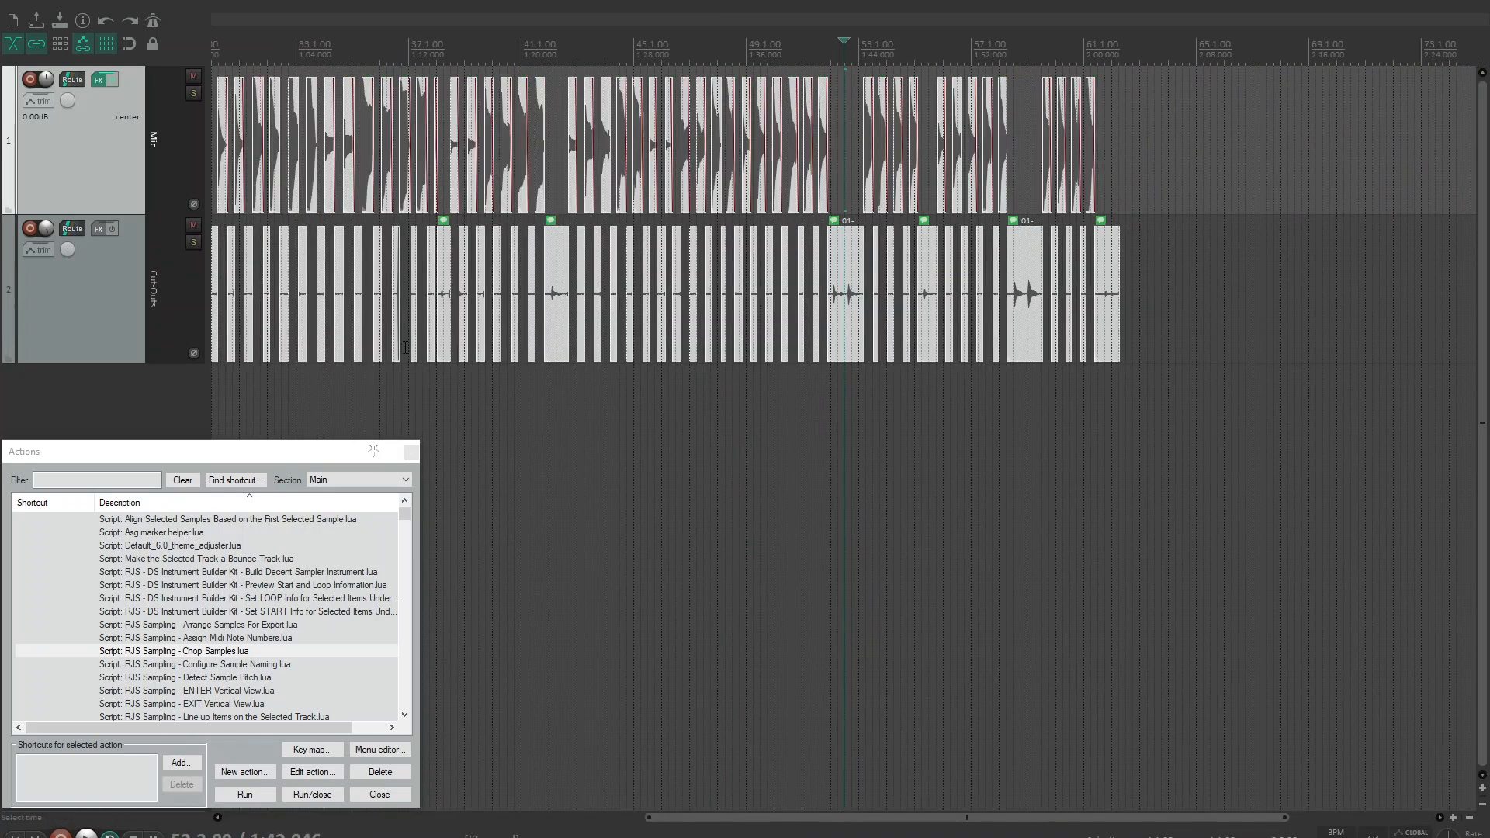
left_click(443, 312)
left_click(557, 302, "ctrl")
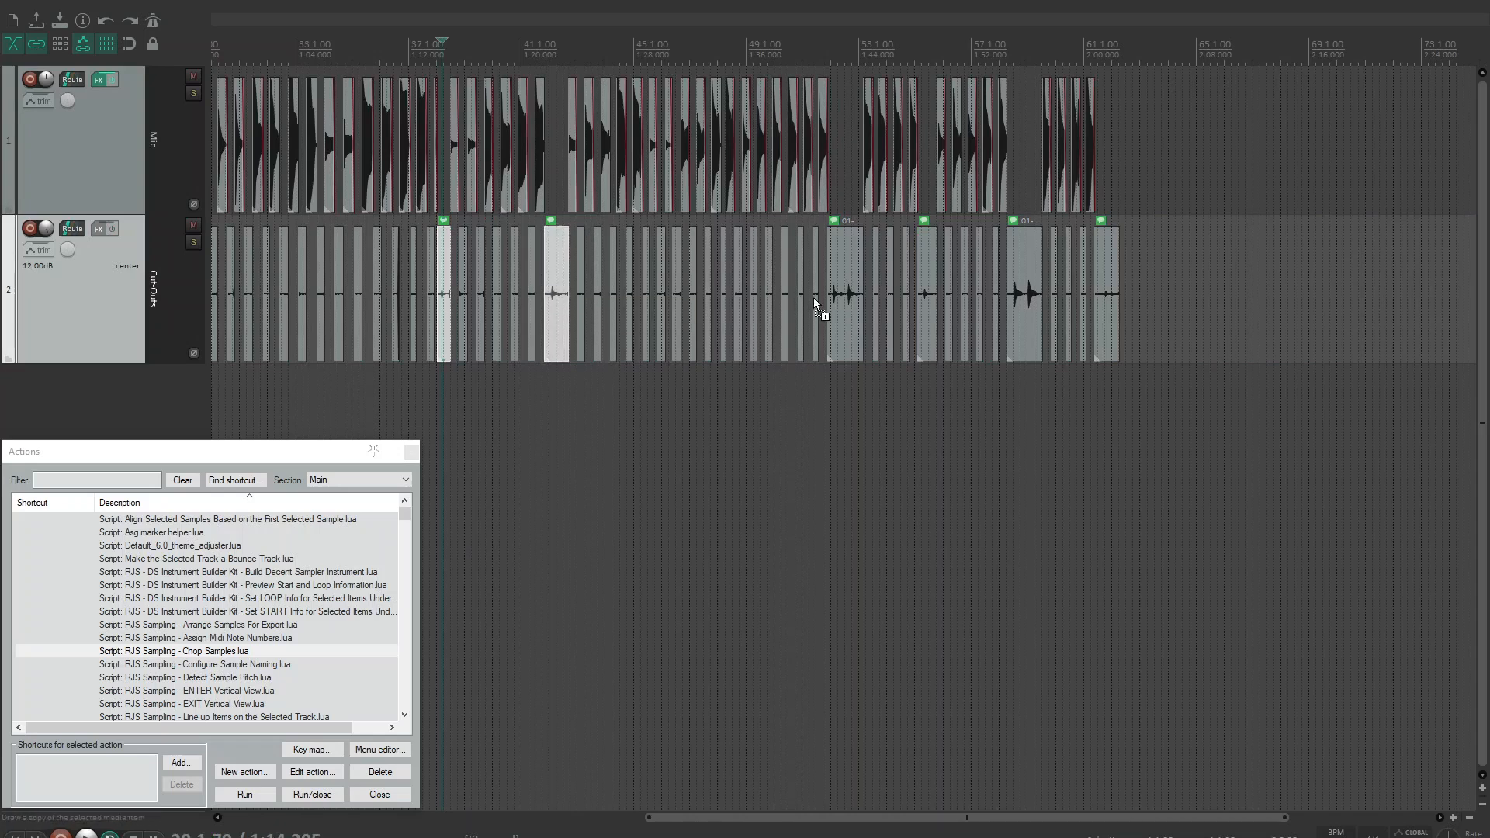
left_click(843, 298, "ctrl")
left_click(925, 301, "ctrl")
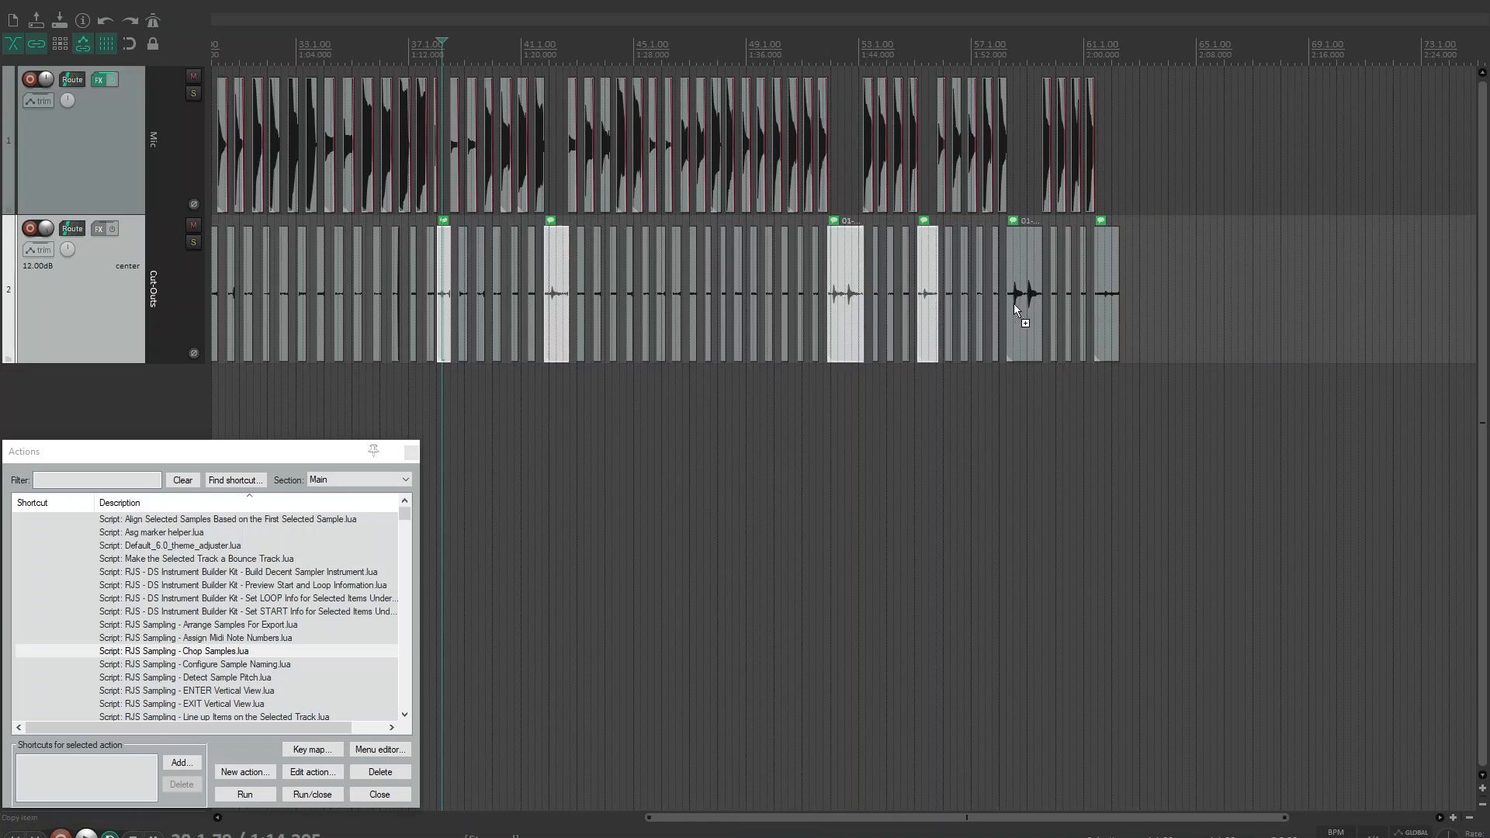
left_click(1018, 305, "ctrl")
left_click_drag(564, 305, 565, 376)
left_click(128, 401)
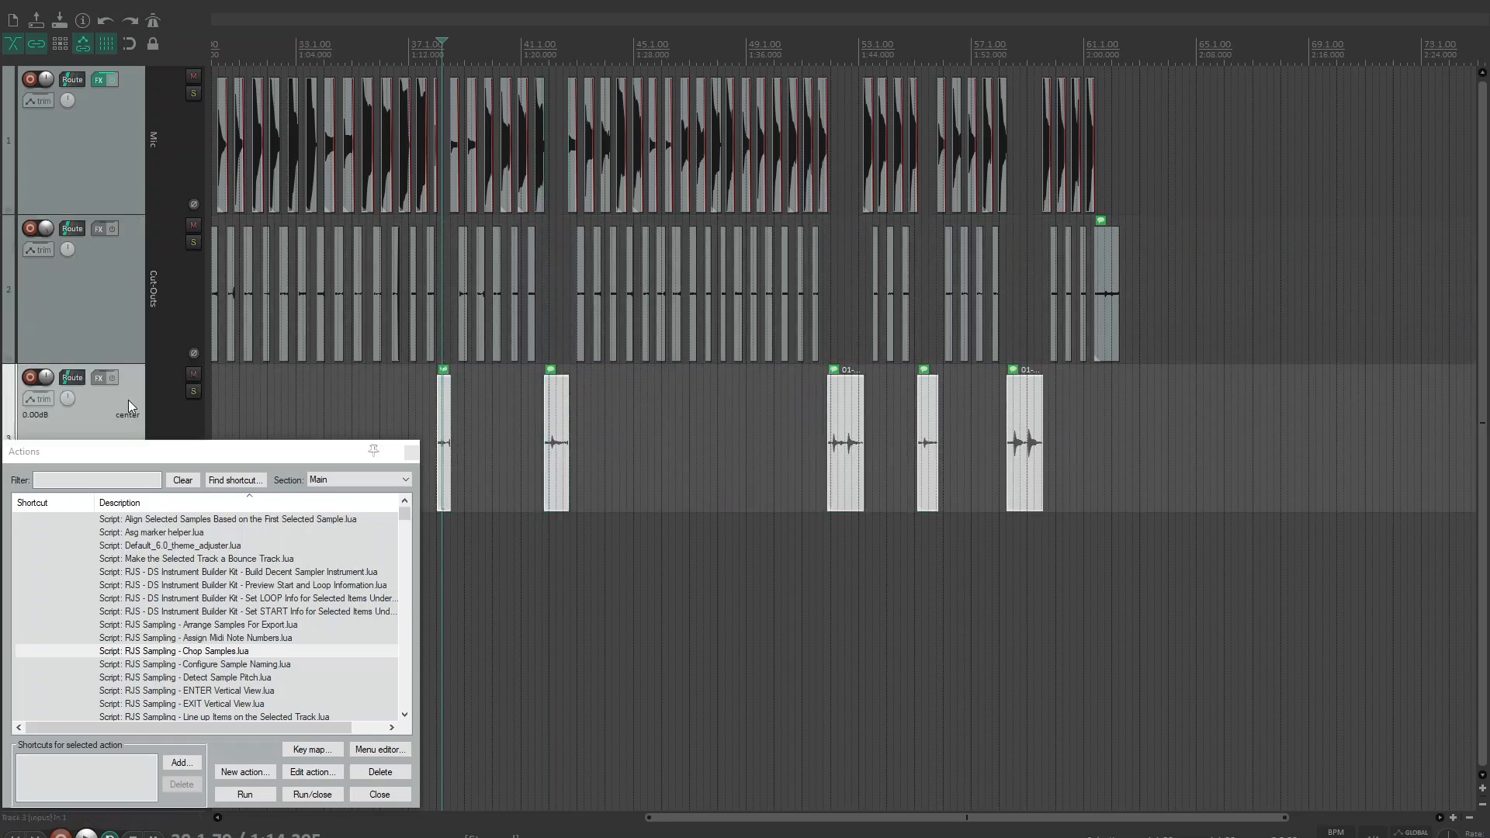
left_click_drag(119, 87, 119, 87)
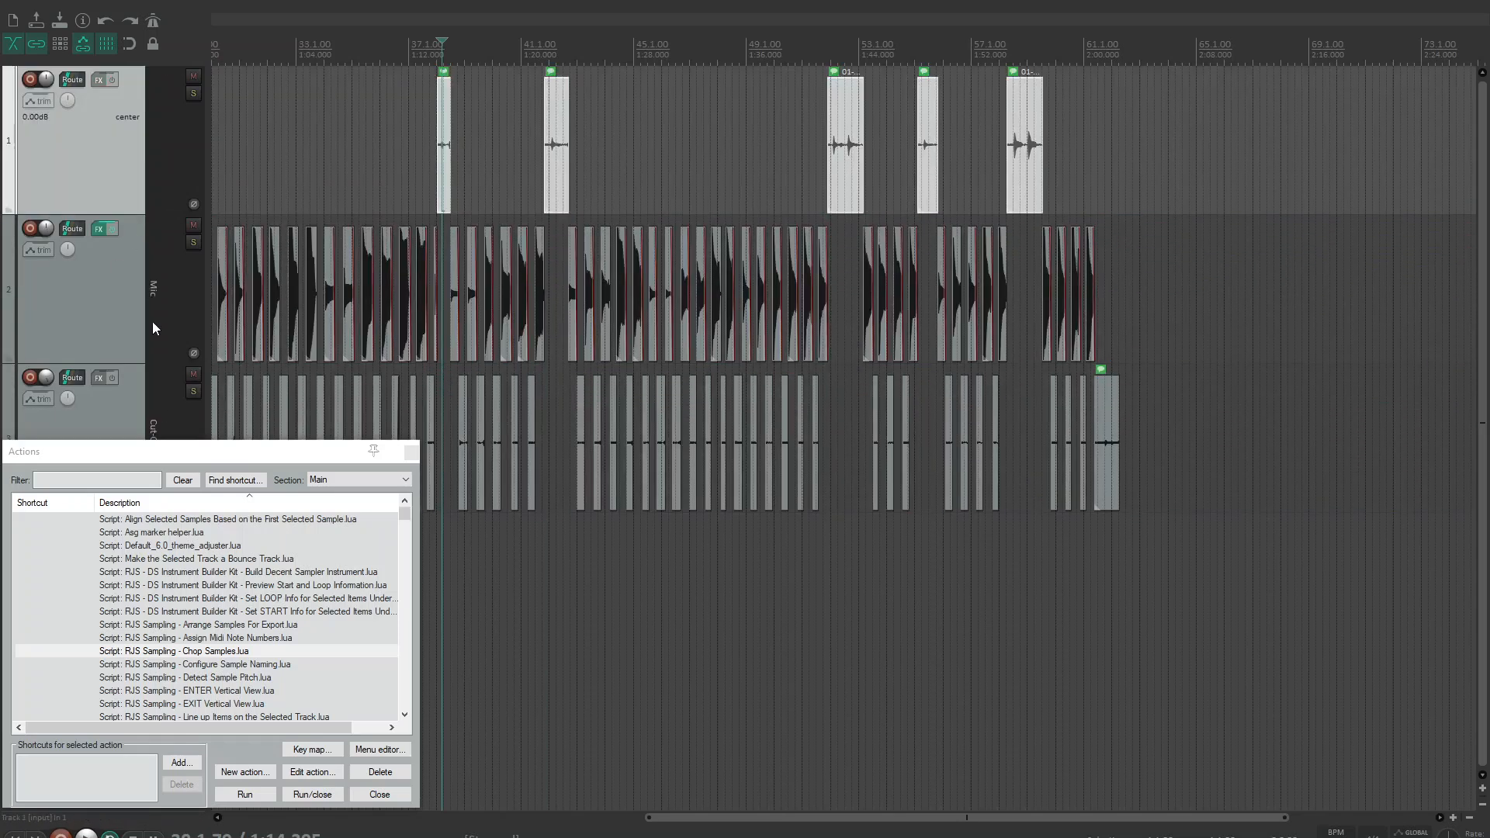
Run Chop Samples on the five moved items with a minimum sample length of 100 ms.
double_click(217, 654)
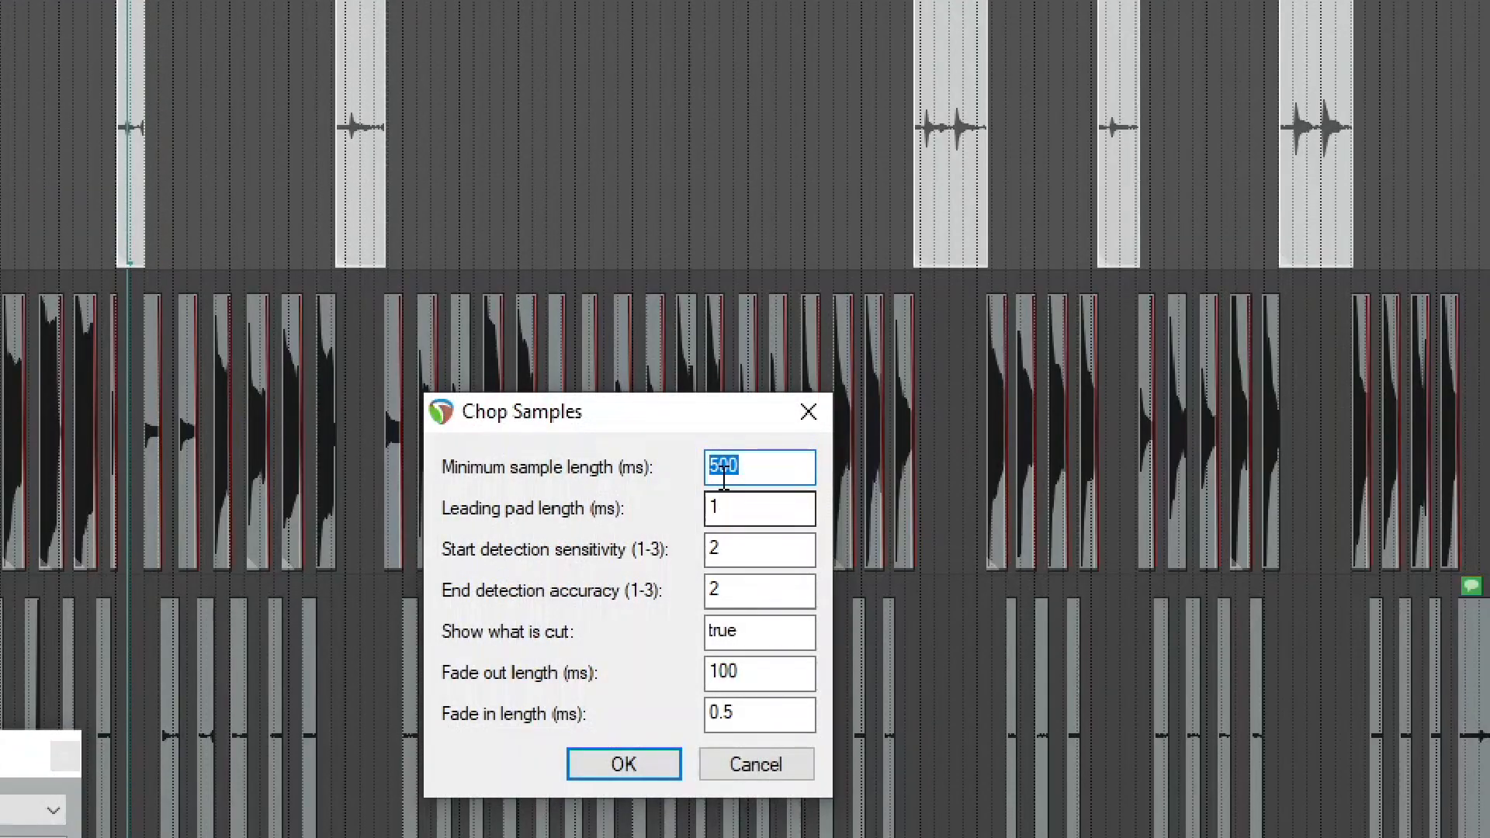
left_click(723, 477)
key("BackSpace")
type("100")
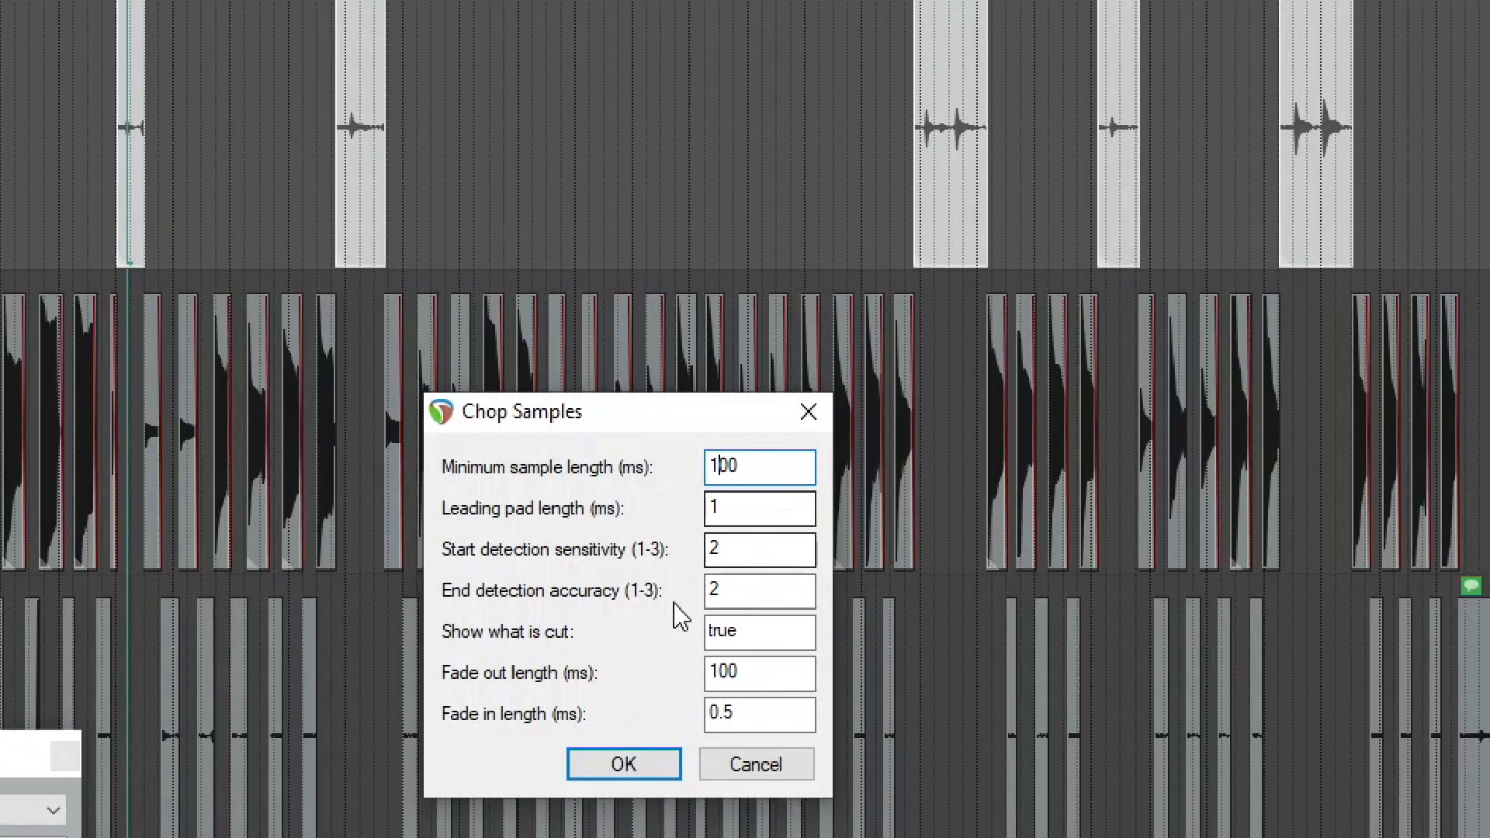
left_click(633, 764)
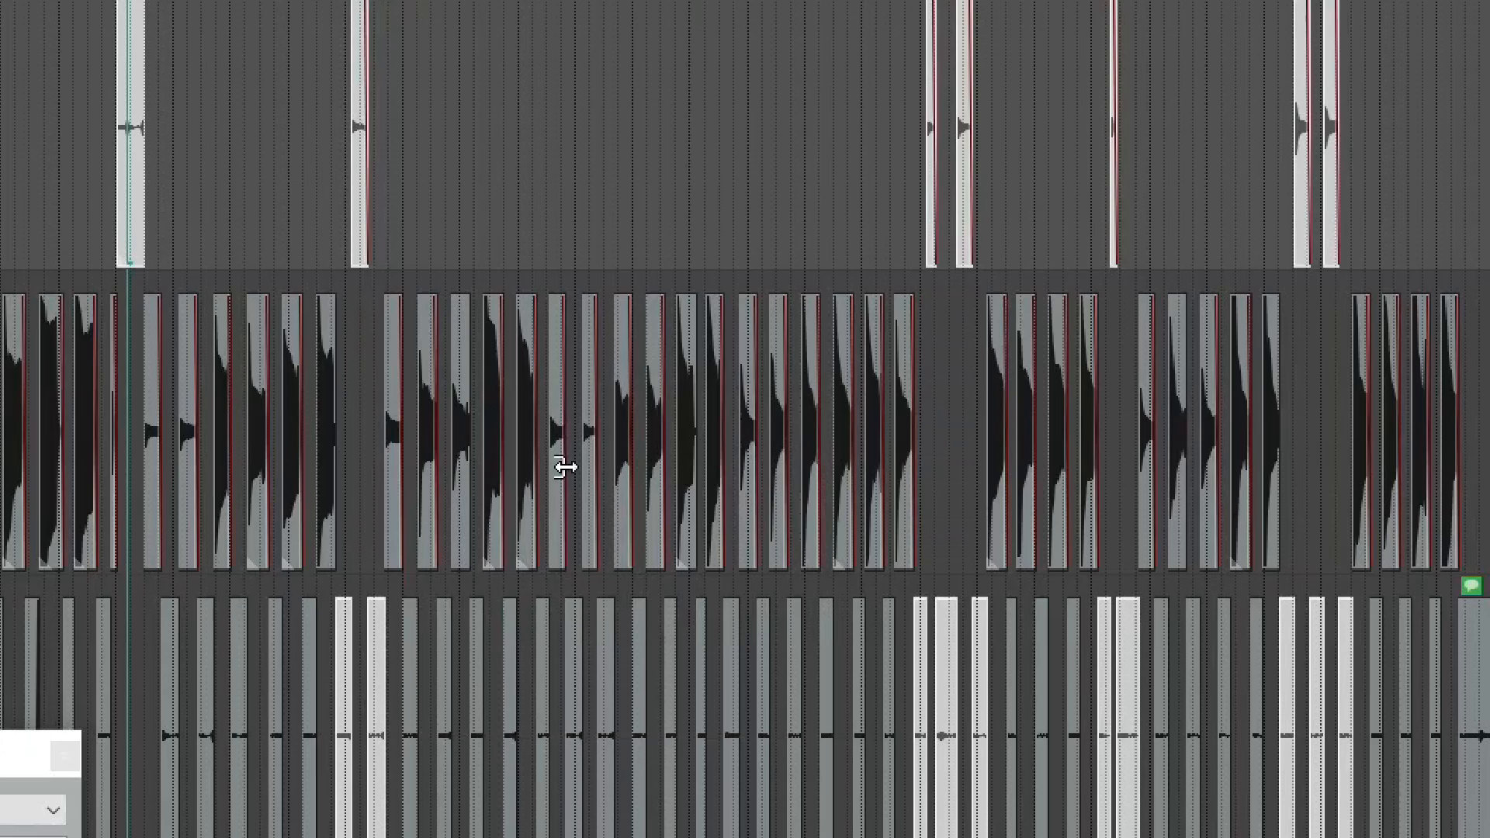
Move all the newly chopped samples down onto the Mic track and delete the emptied first track.
left_click_drag(1489, 59, 6, 123)
left_click_drag(444, 152, 439, 289)
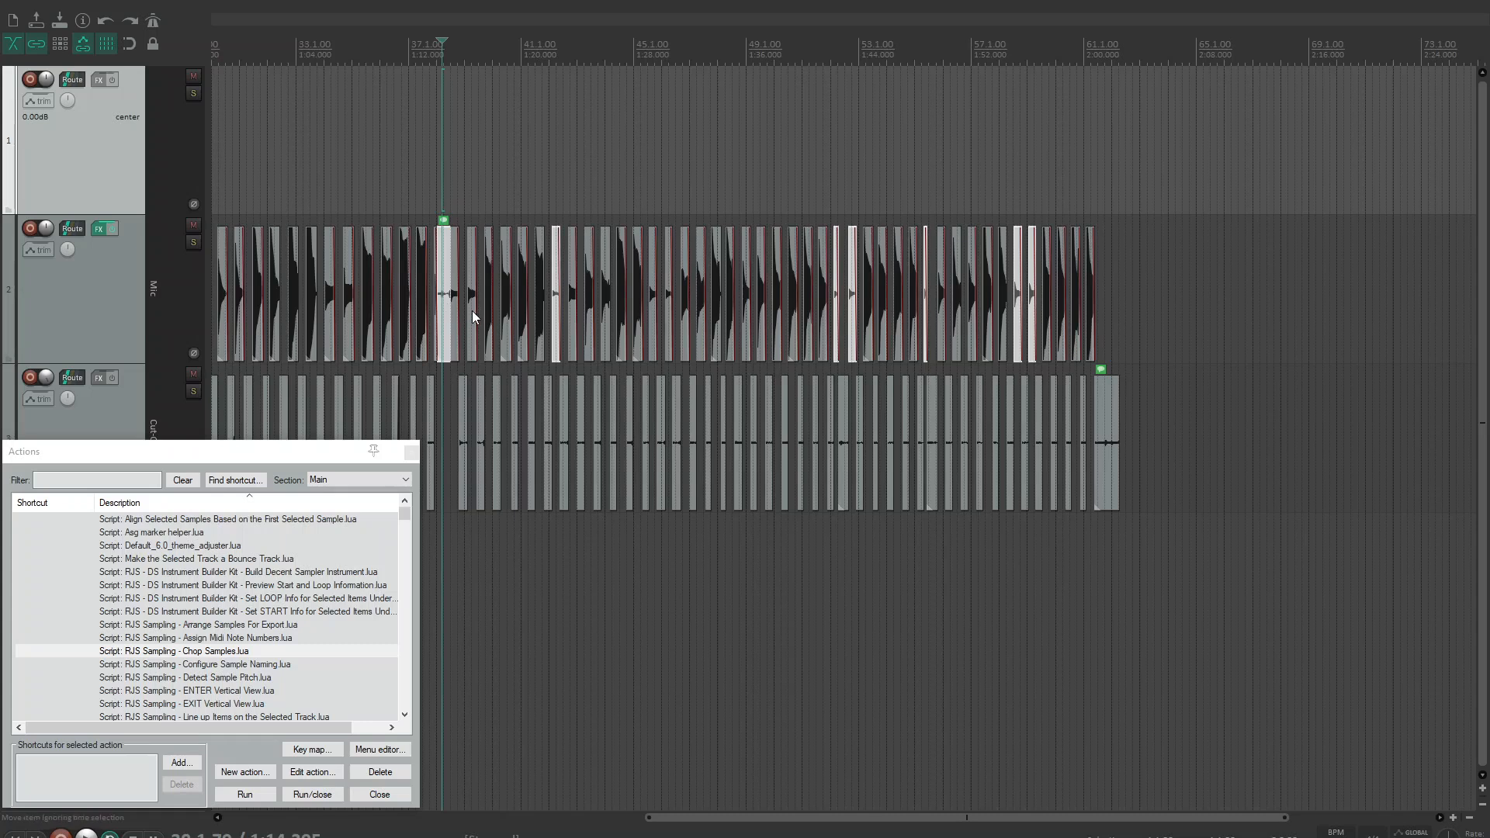
scroll(472, 310, "down", 3)
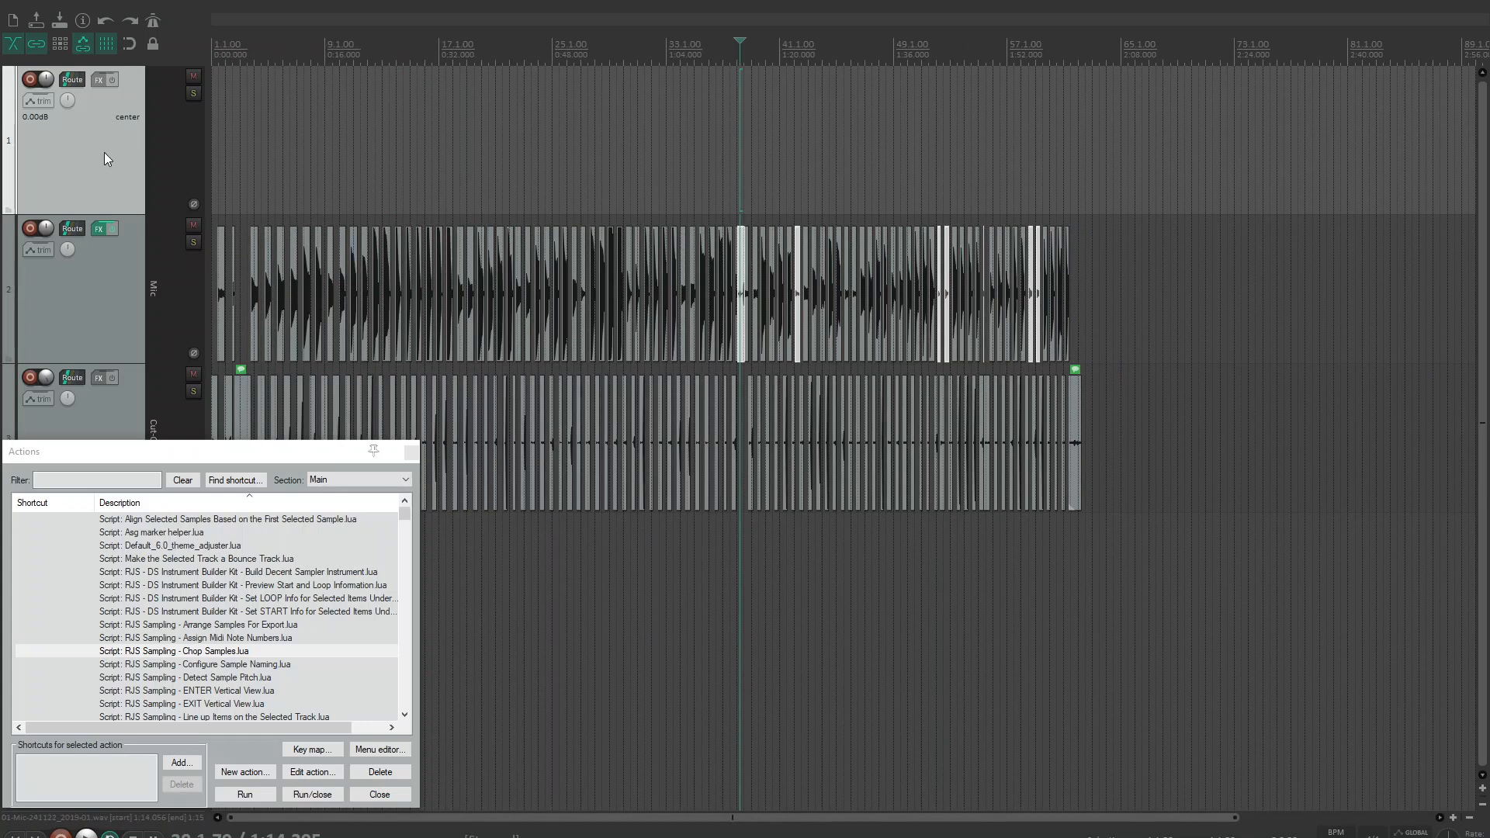
key("Delete")
Run the RJS Sampling - Detect Sample Pitch script on the samples of the Mic track.
scroll(397, 190, "up", 3)
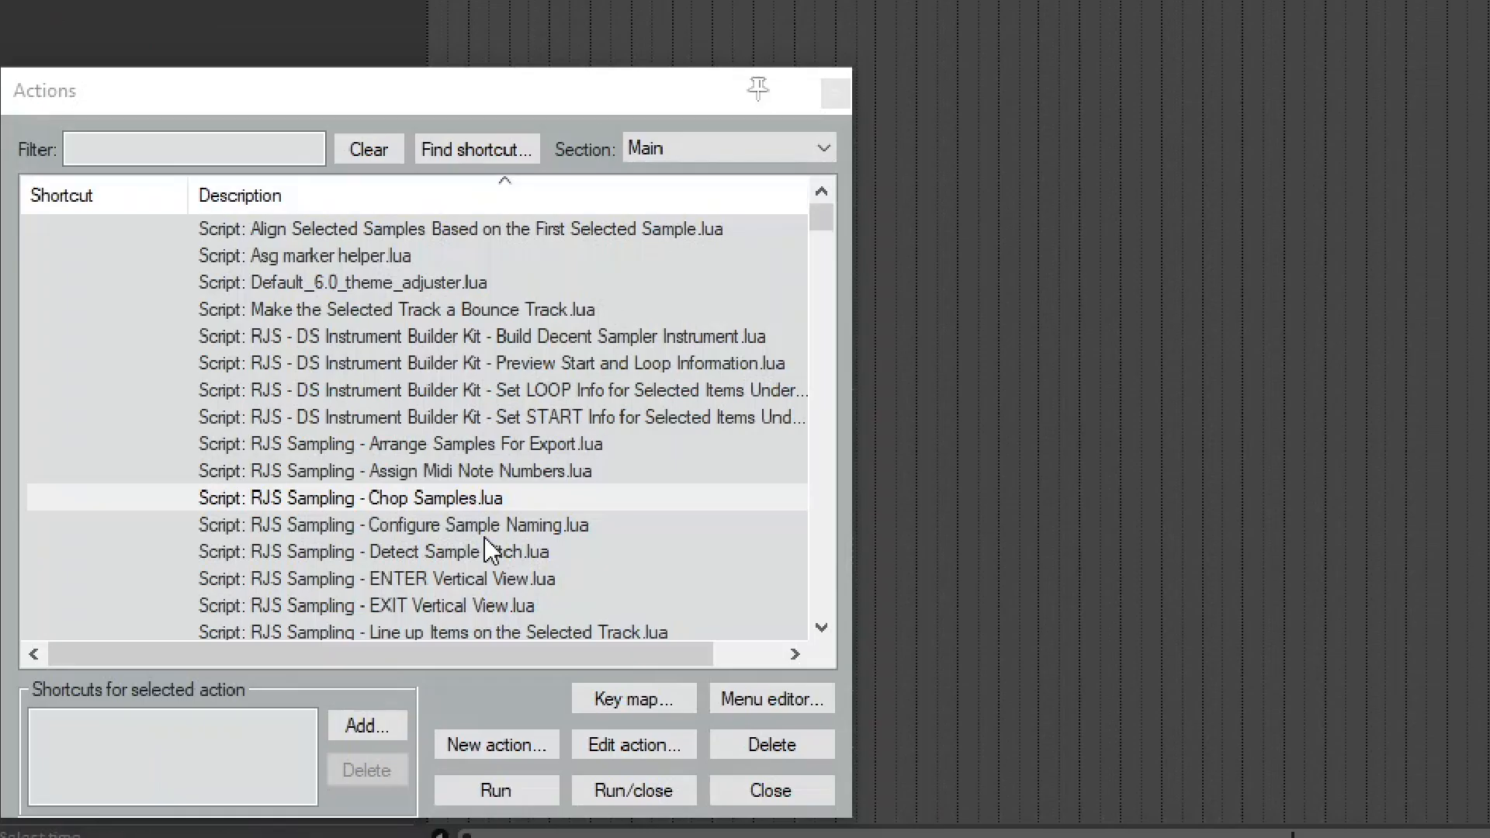
left_click(435, 553)
left_click(496, 790)
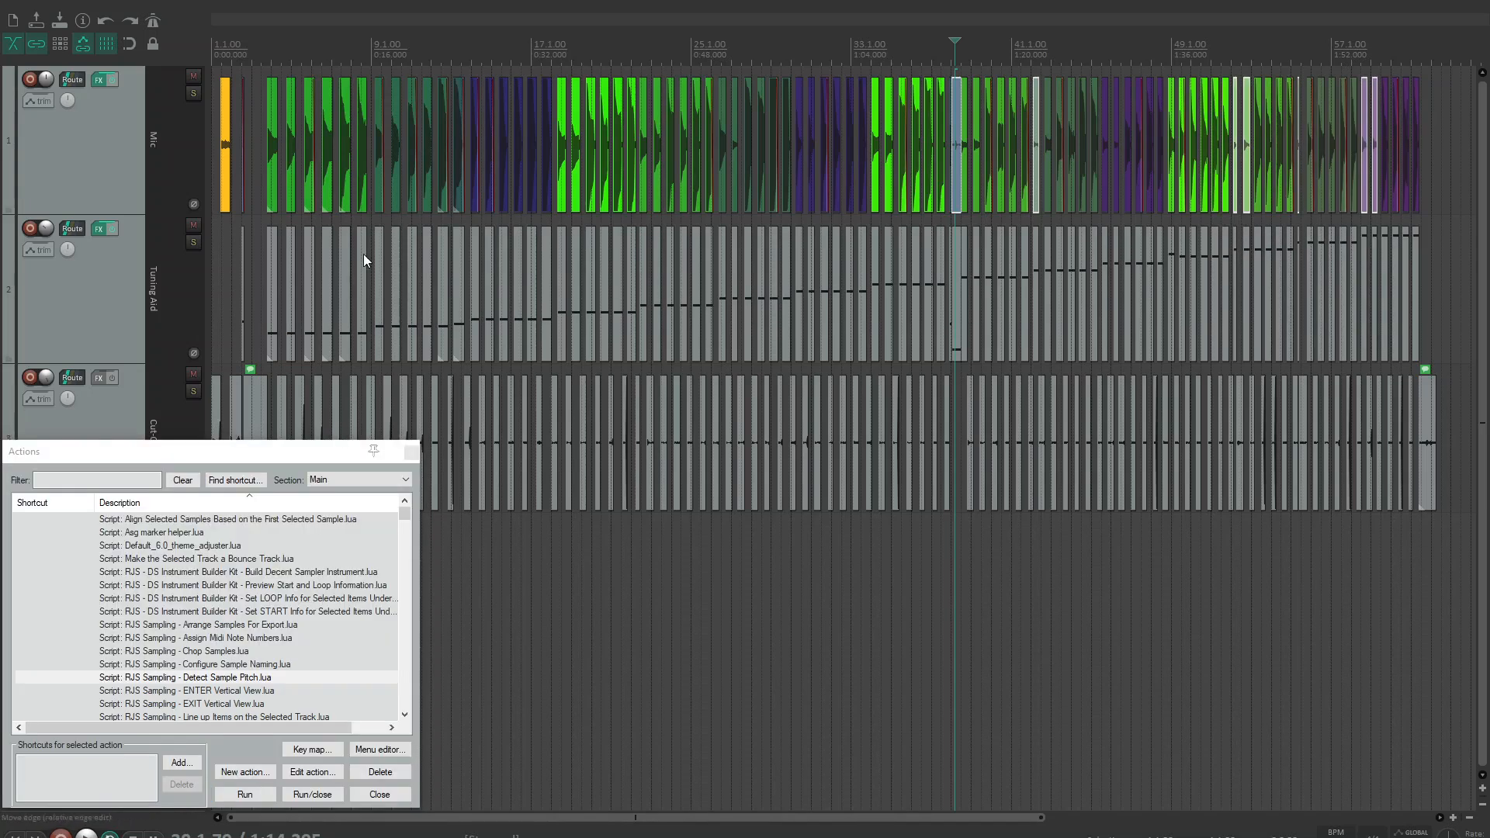
Play the first green sample on the Mic track, near 0:06, to check it against its detected pitch.
left_click(272, 53)
scroll(271, 53, "up", 10)
left_click(763, 105)
key("space")
key("space")
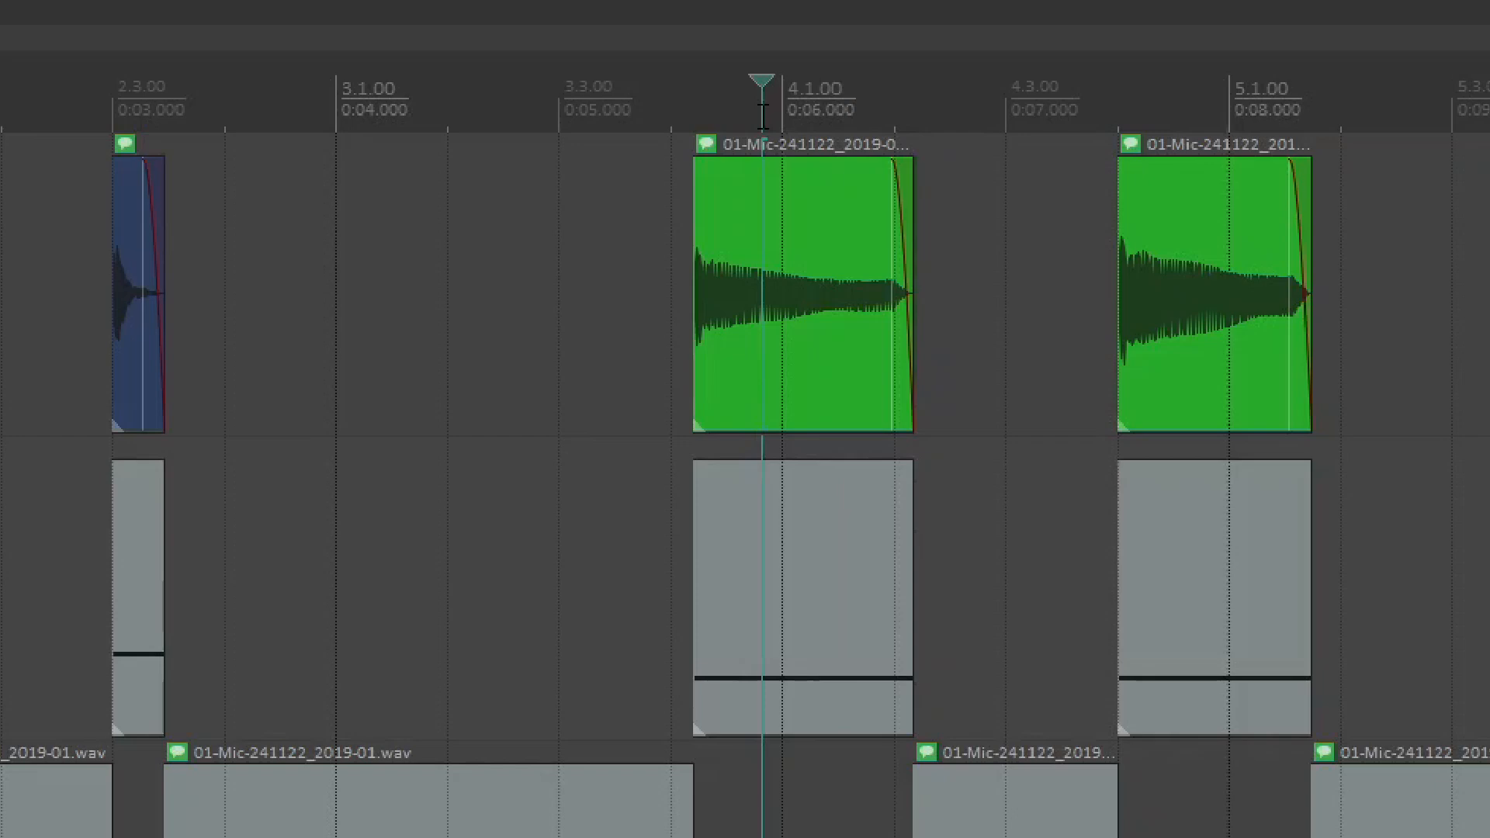
Select the samples on the Mic track, leaving out the first orange one, and run the RJS Sampling - Tune Selected Samples script.
scroll(480, 305, "down", 10)
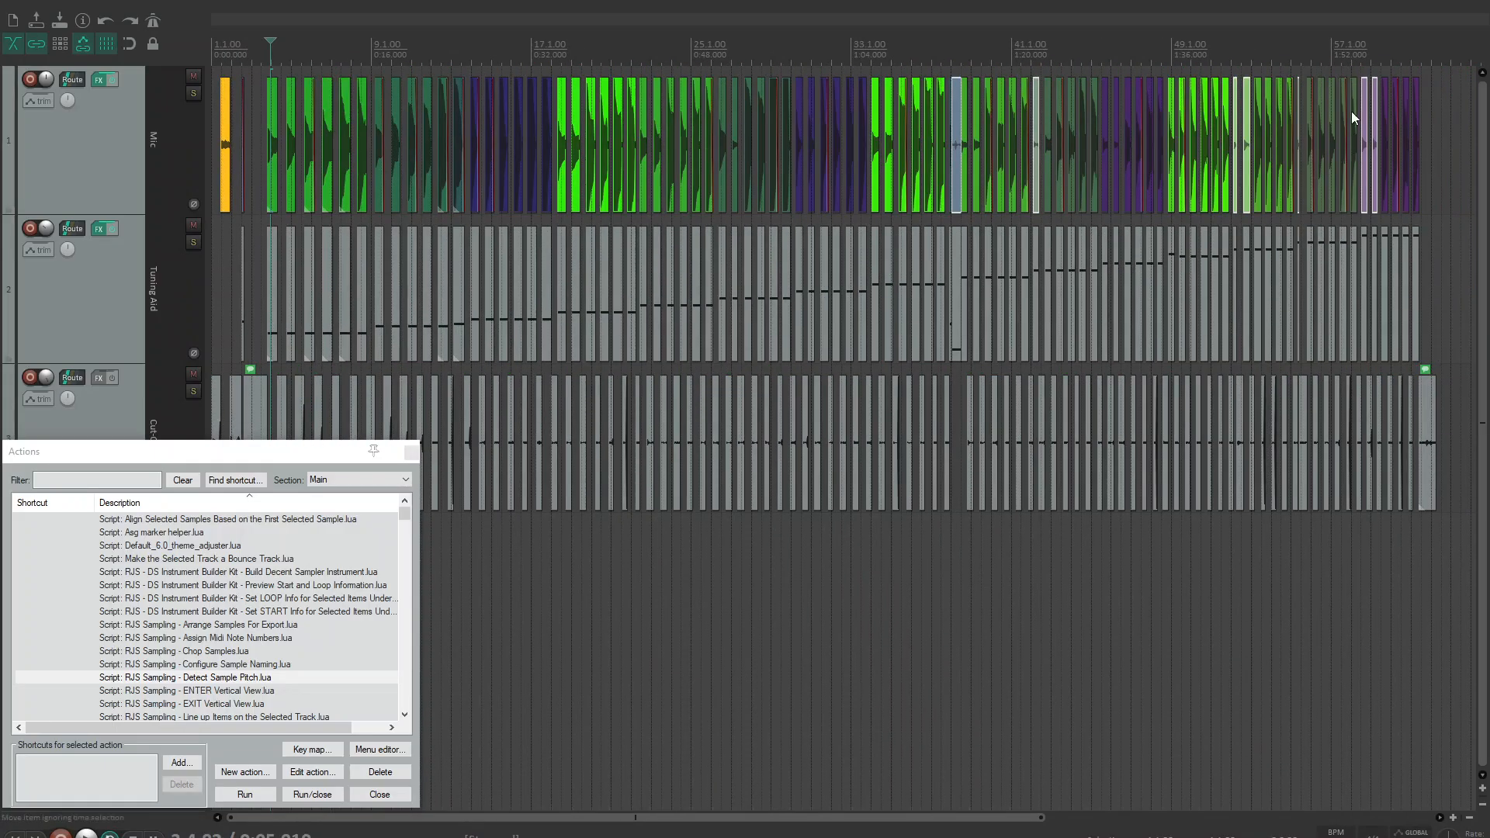
left_click_drag(1432, 123, 253, 143)
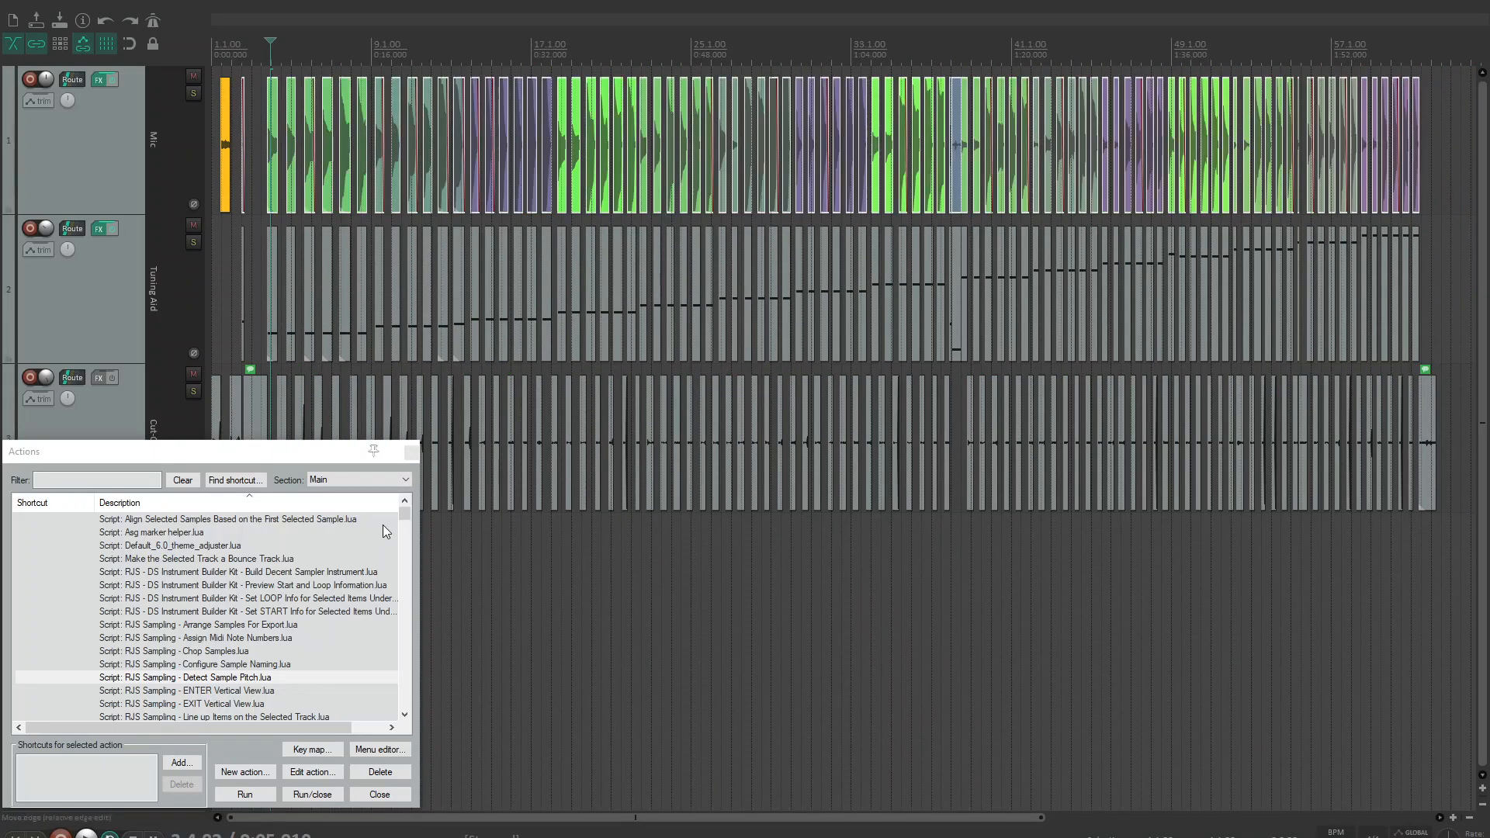
scroll(449, 607, "down", 2)
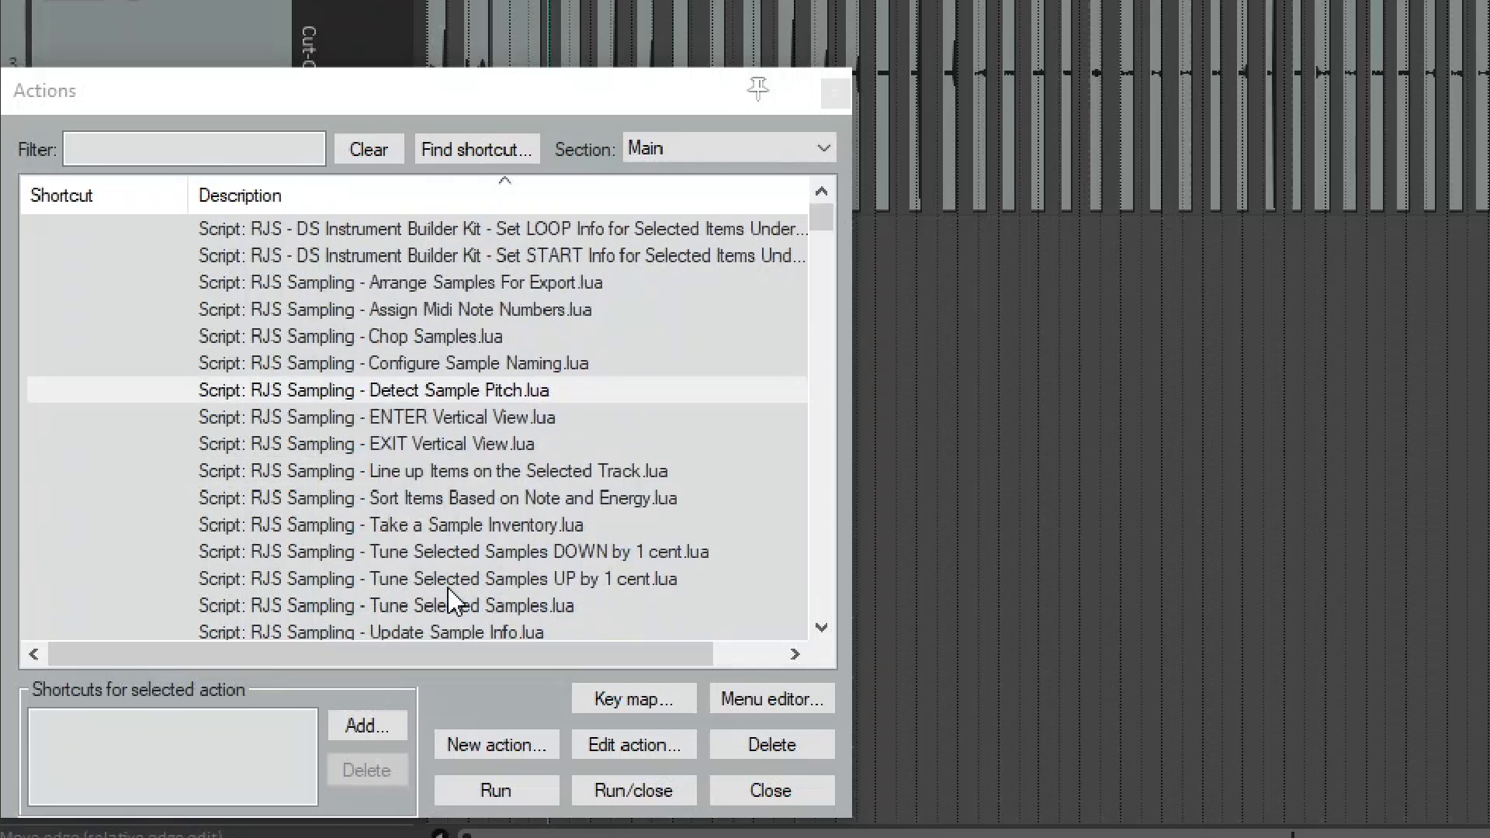
left_click(459, 610)
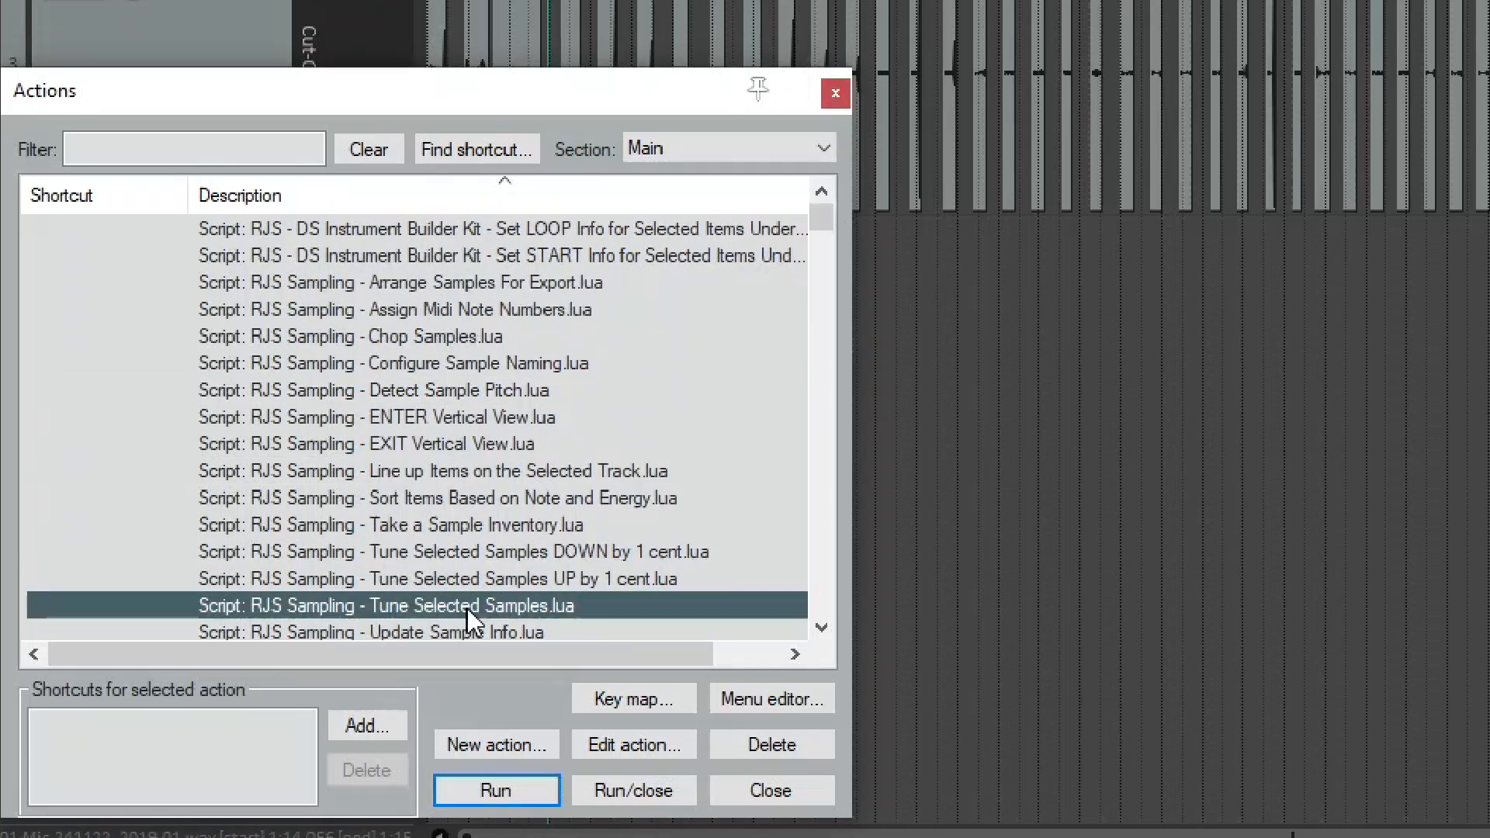
left_click(503, 792)
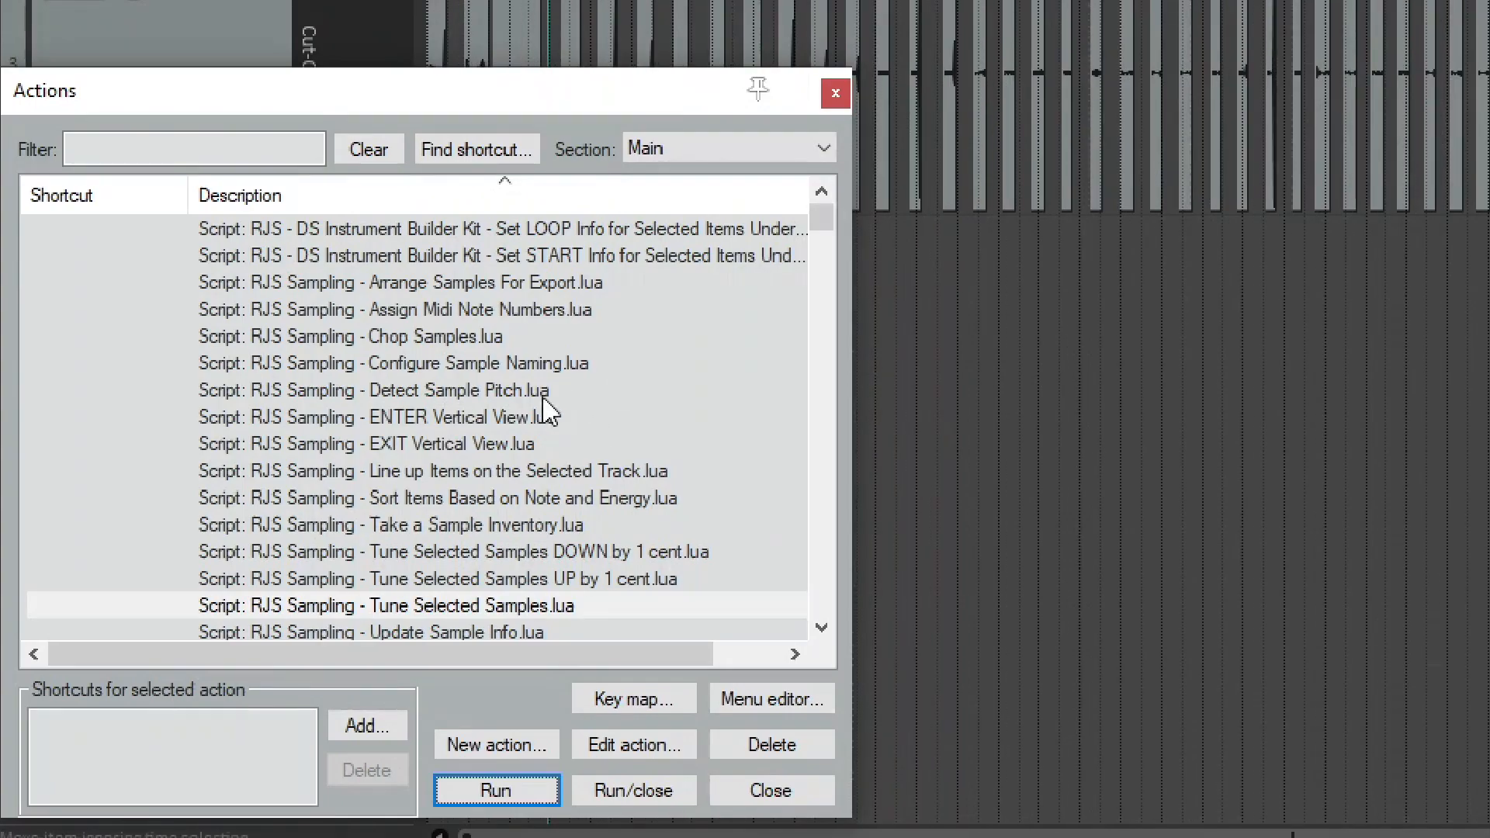
Run the RJS Sampling - ENTER Vertical View script to stack the samples for comparing their attacks.
left_click(429, 417)
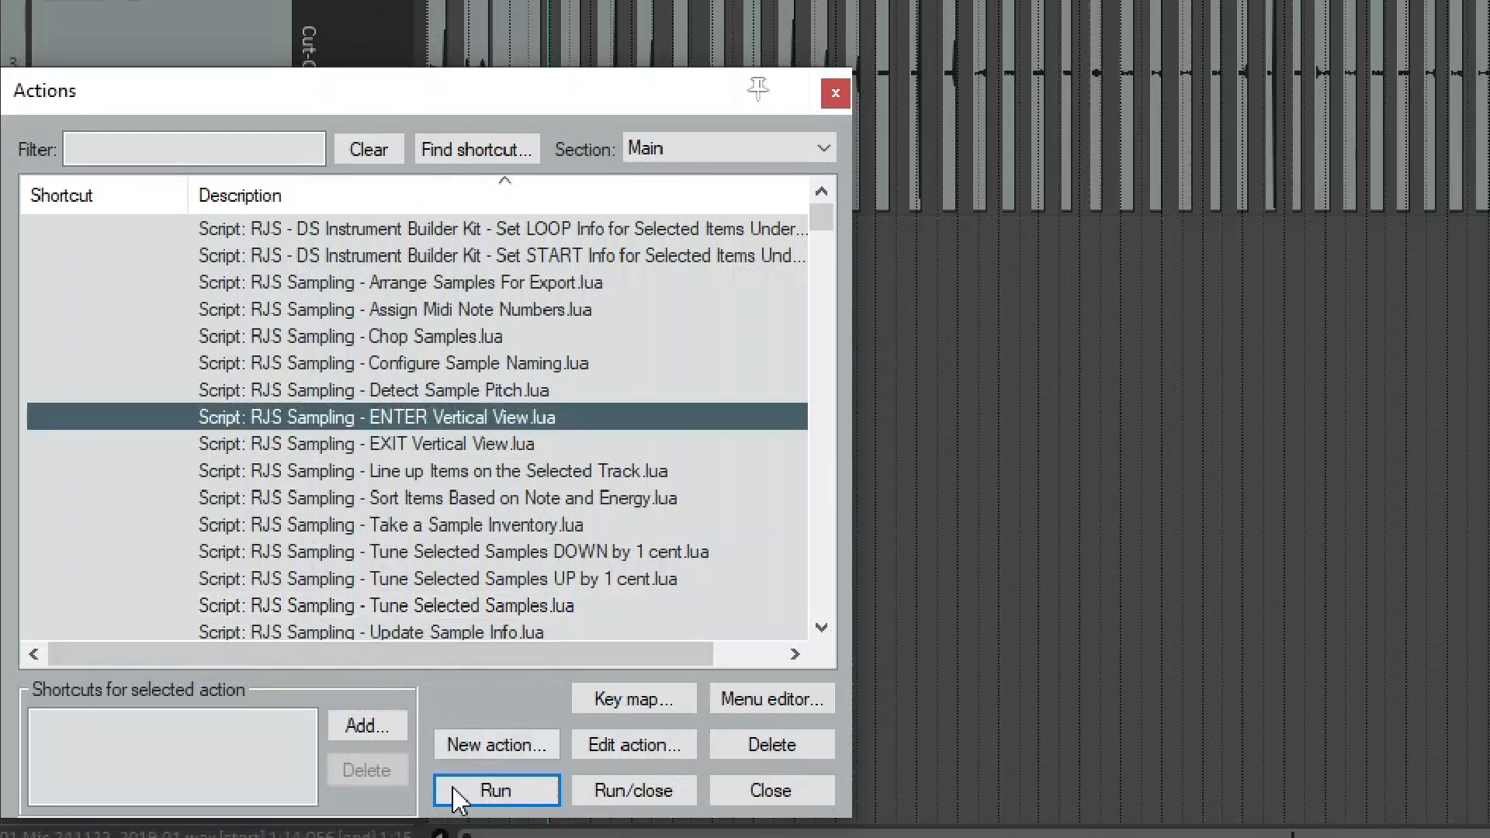
left_click(497, 791)
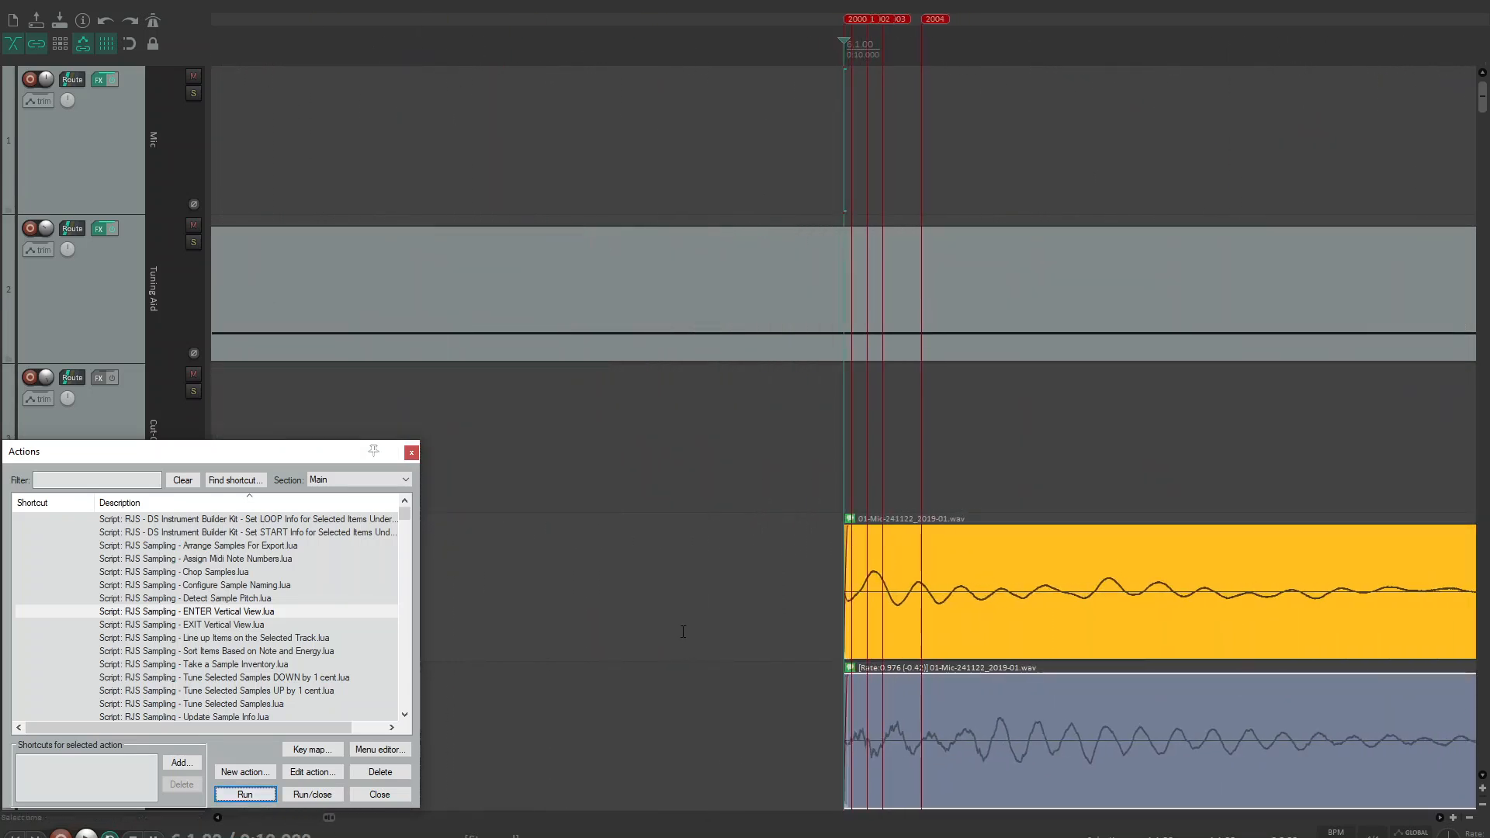
scroll(683, 631, "down", 4)
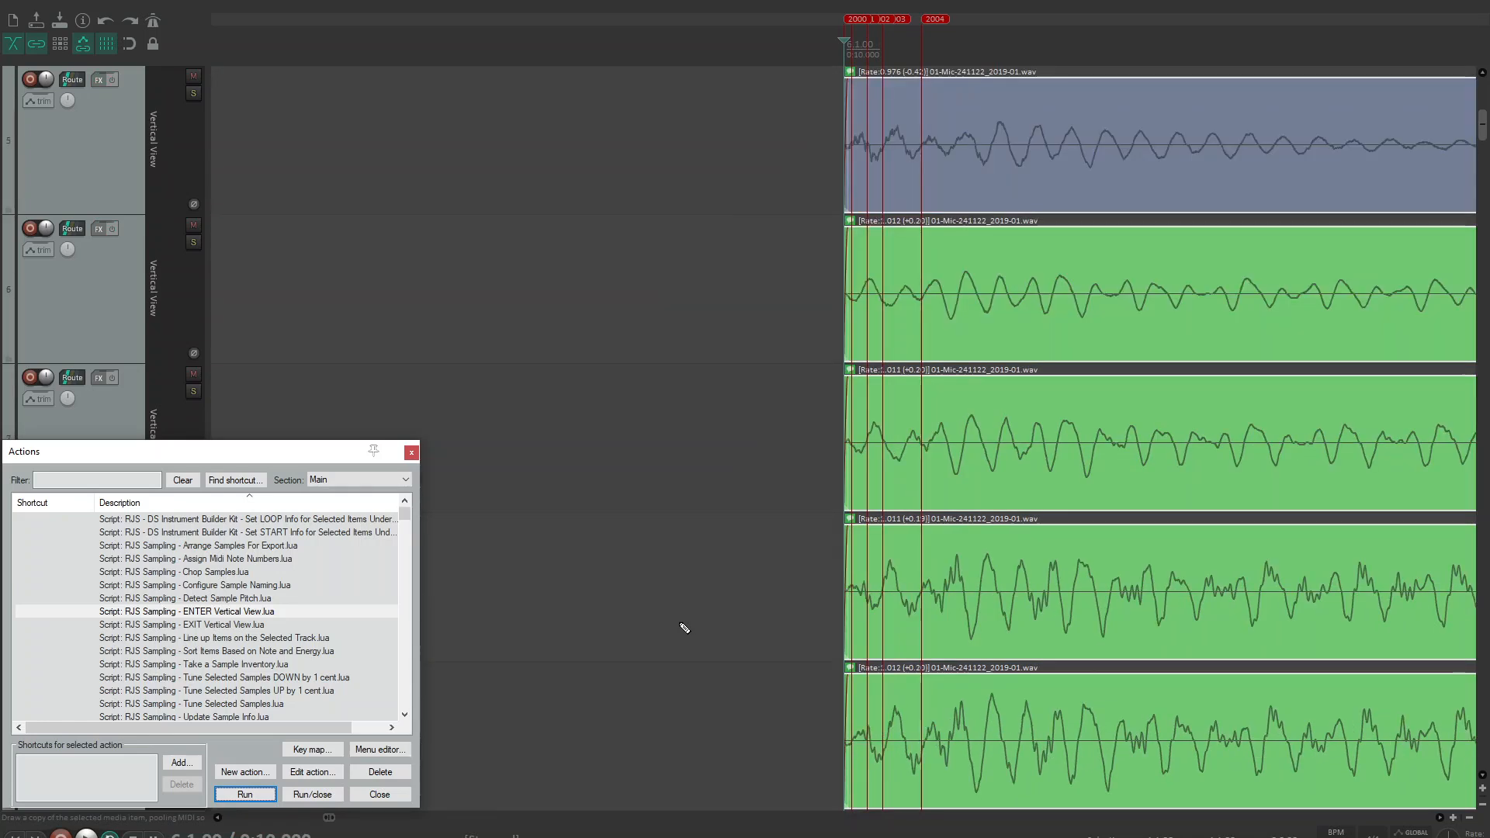
scroll(685, 627, "down", 1)
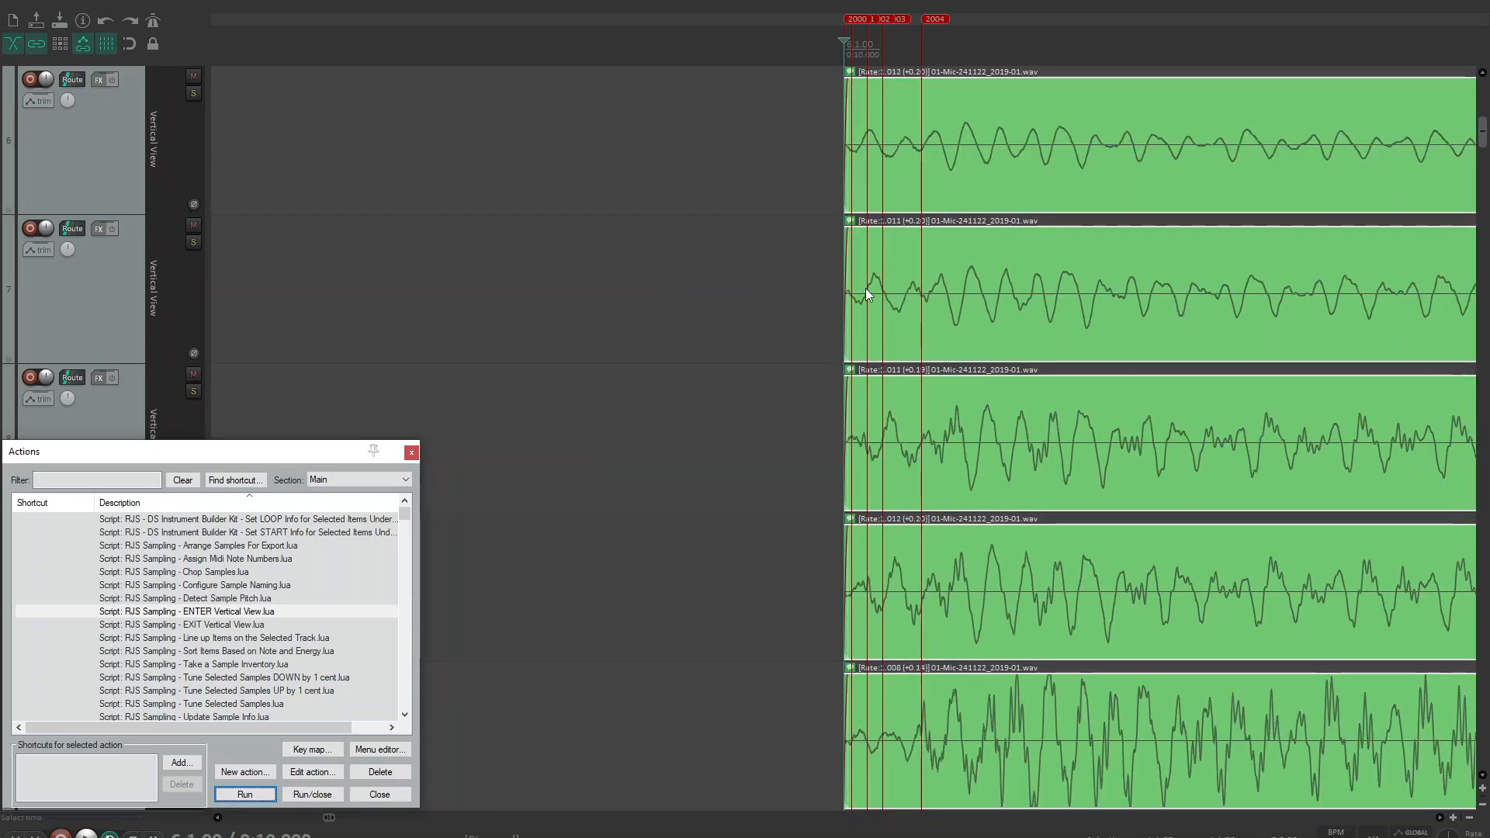
Slip the contents of the first two green samples, on tracks 6 and 7, to line up their attacks with the markers.
left_click_drag(876, 138, 897, 148)
key("ctrl+z")
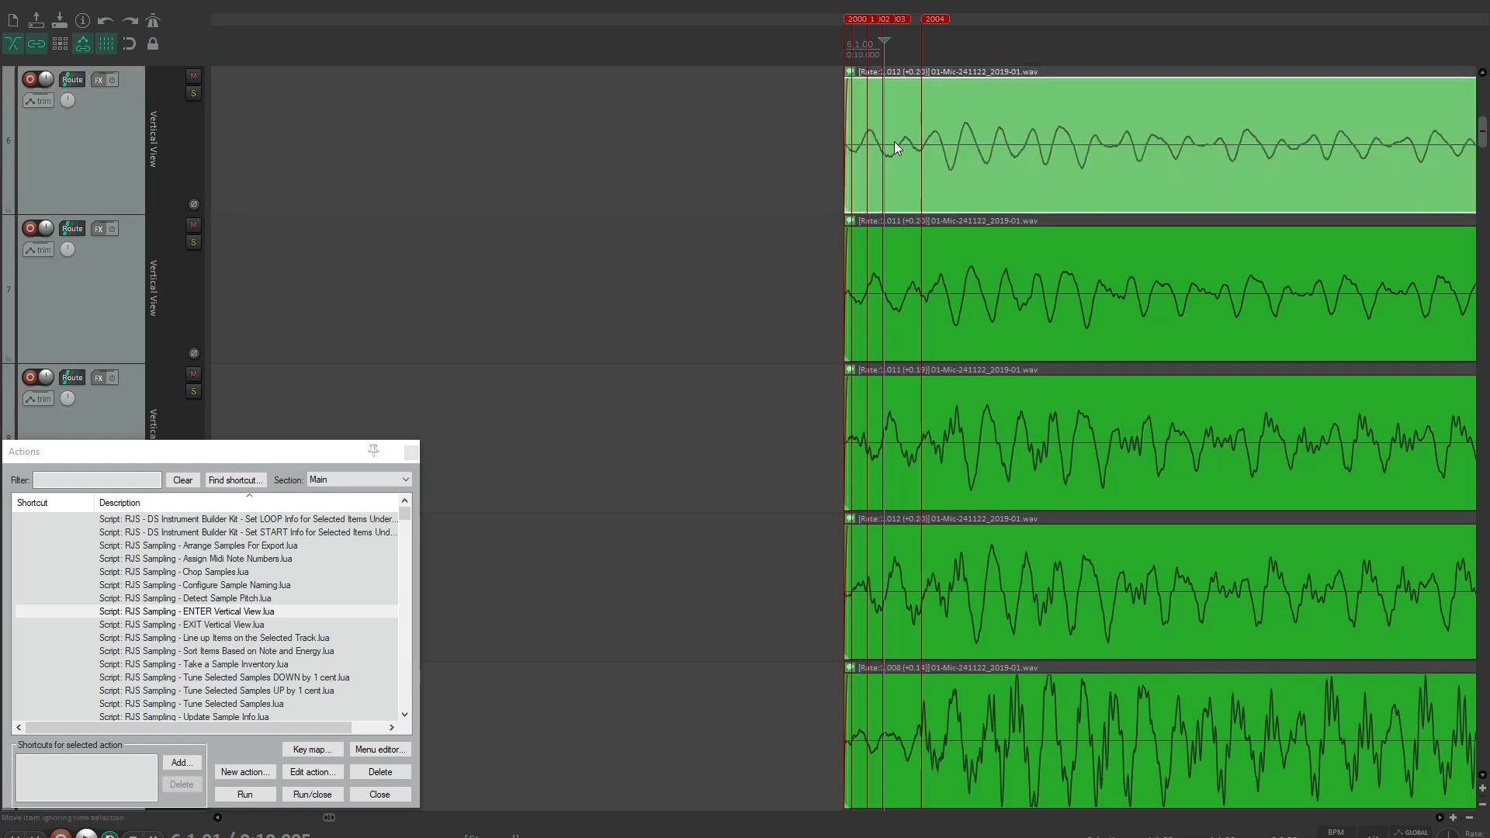
mouse_move(889, 140)
left_mouse_down()
mouse_move(877, 148)
mouse_move(920, 146)
mouse_move(902, 146)
left_mouse_up()
left_click_drag(920, 321, 894, 304)
Slip the contents of the two quiet dark green samples on tracks 12 and 13 slightly later to match their neighbours' attacks.
scroll(805, 292, "down", 3)
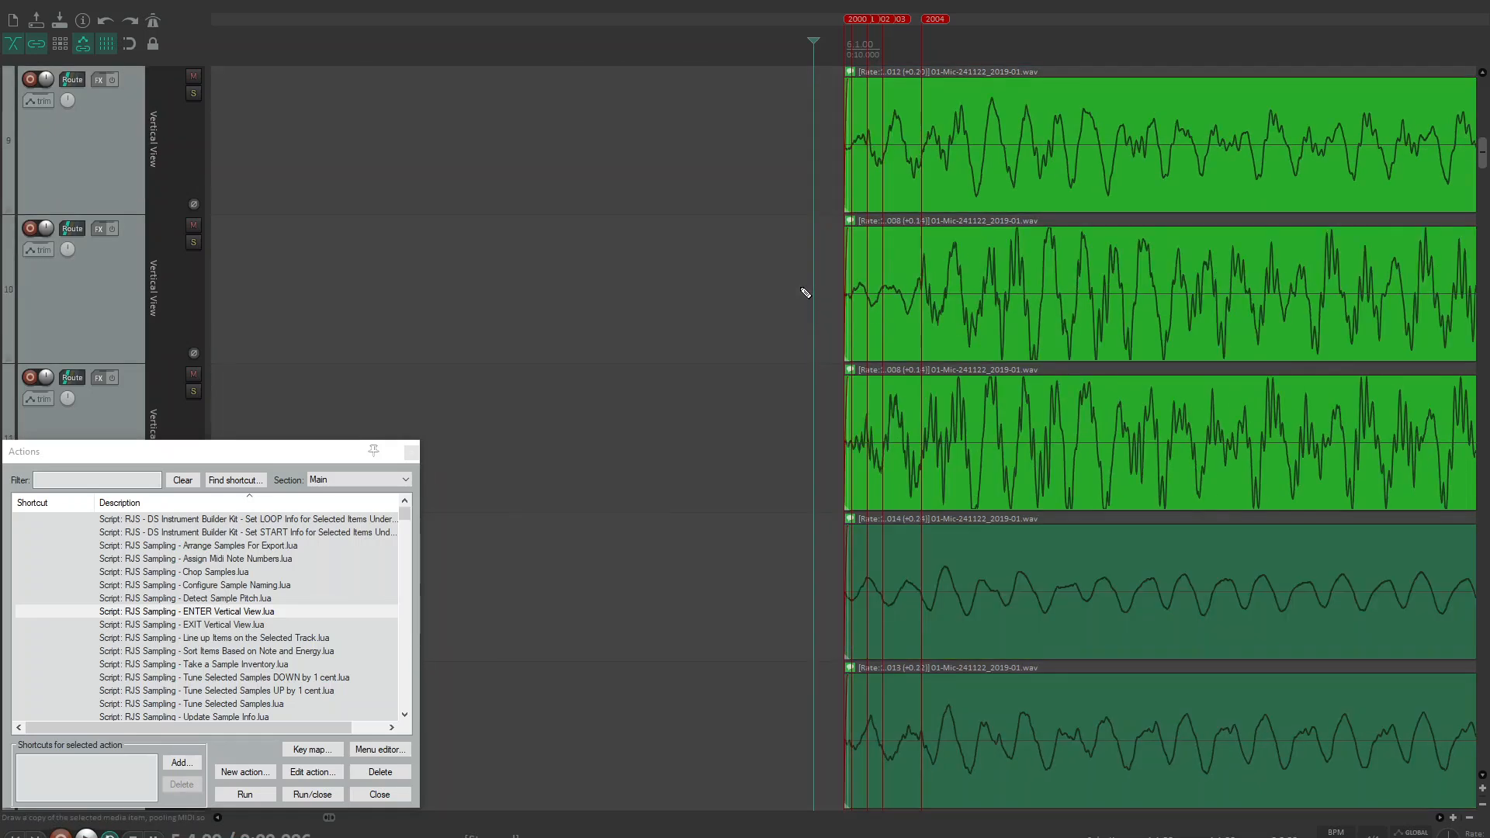
scroll(809, 325, "down", 3)
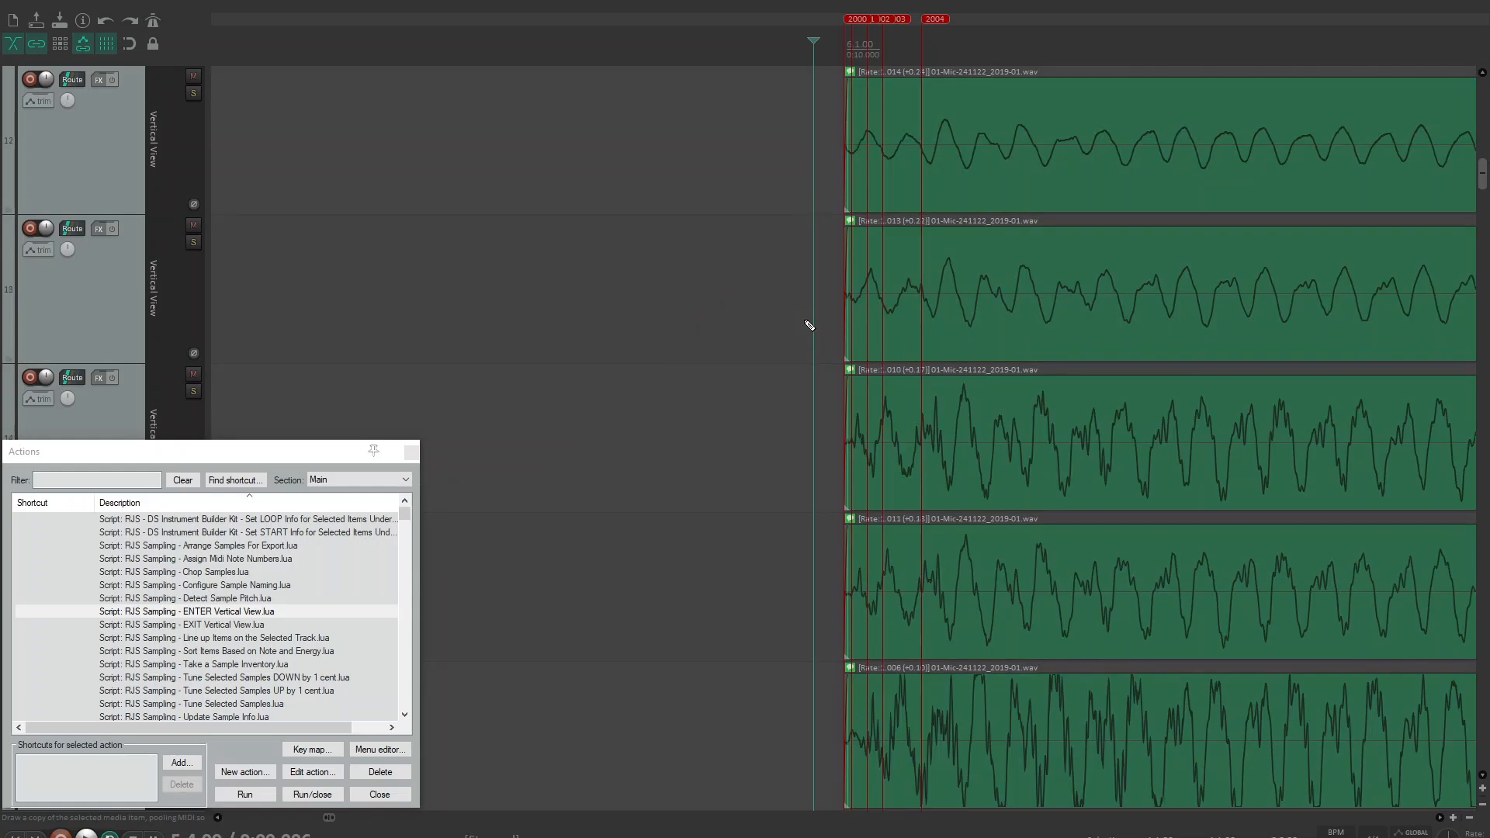
left_click_drag(889, 147, 906, 153)
left_click_drag(888, 264, 905, 268)
Slip the contents of two of the dark blue samples earlier to align their attacks with the rest of the group.
scroll(813, 269, "down", 5)
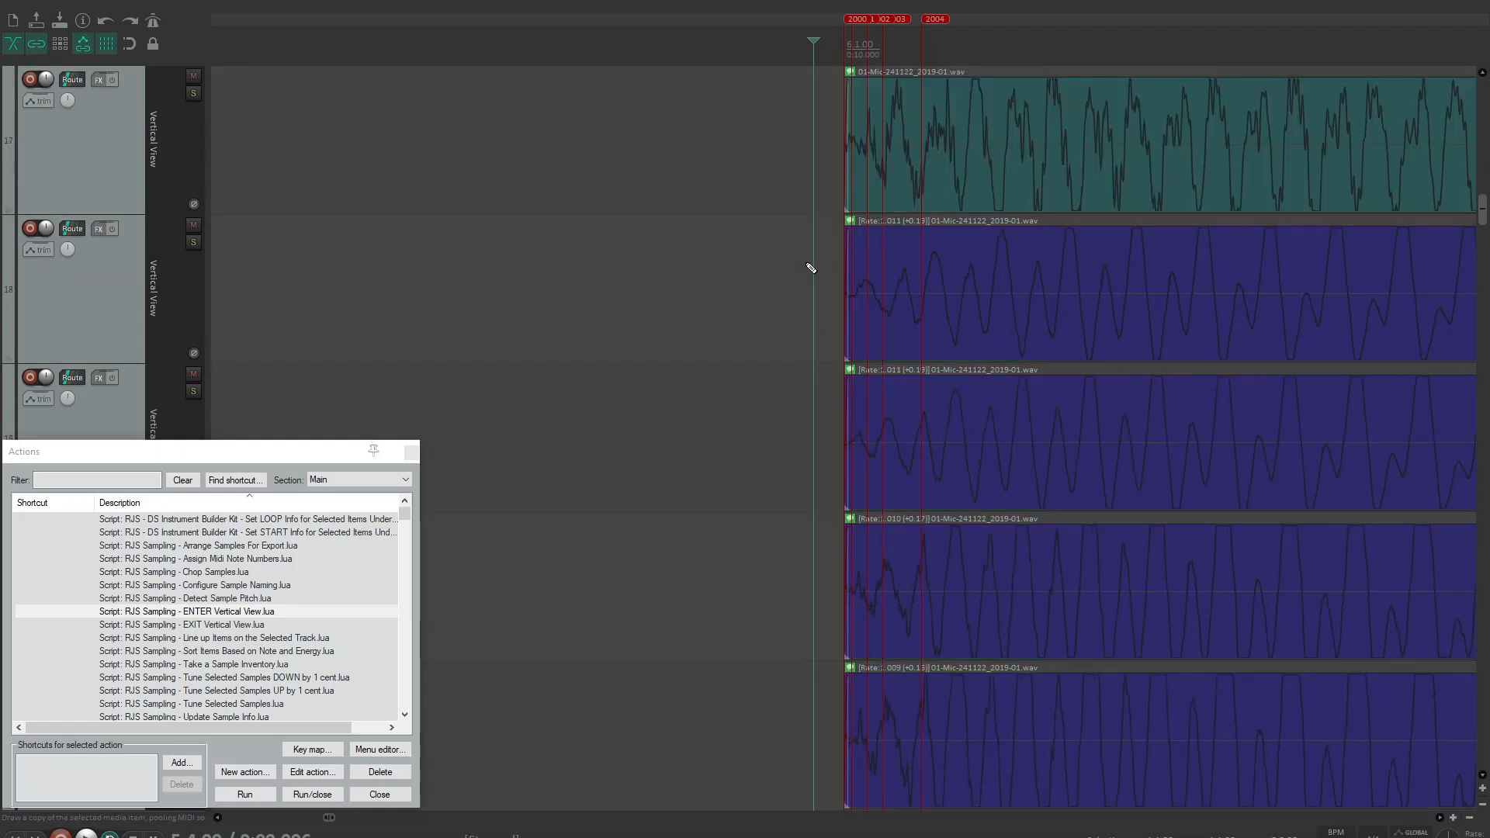
scroll(812, 269, "up", 2)
scroll(814, 267, "down", 6)
left_click_drag(1062, 276, 934, 270)
left_click_drag(1055, 421, 962, 417)
Slip the contents of the first two bright green samples below the dark blue group later toward the attack markers.
scroll(774, 378, "down", 2)
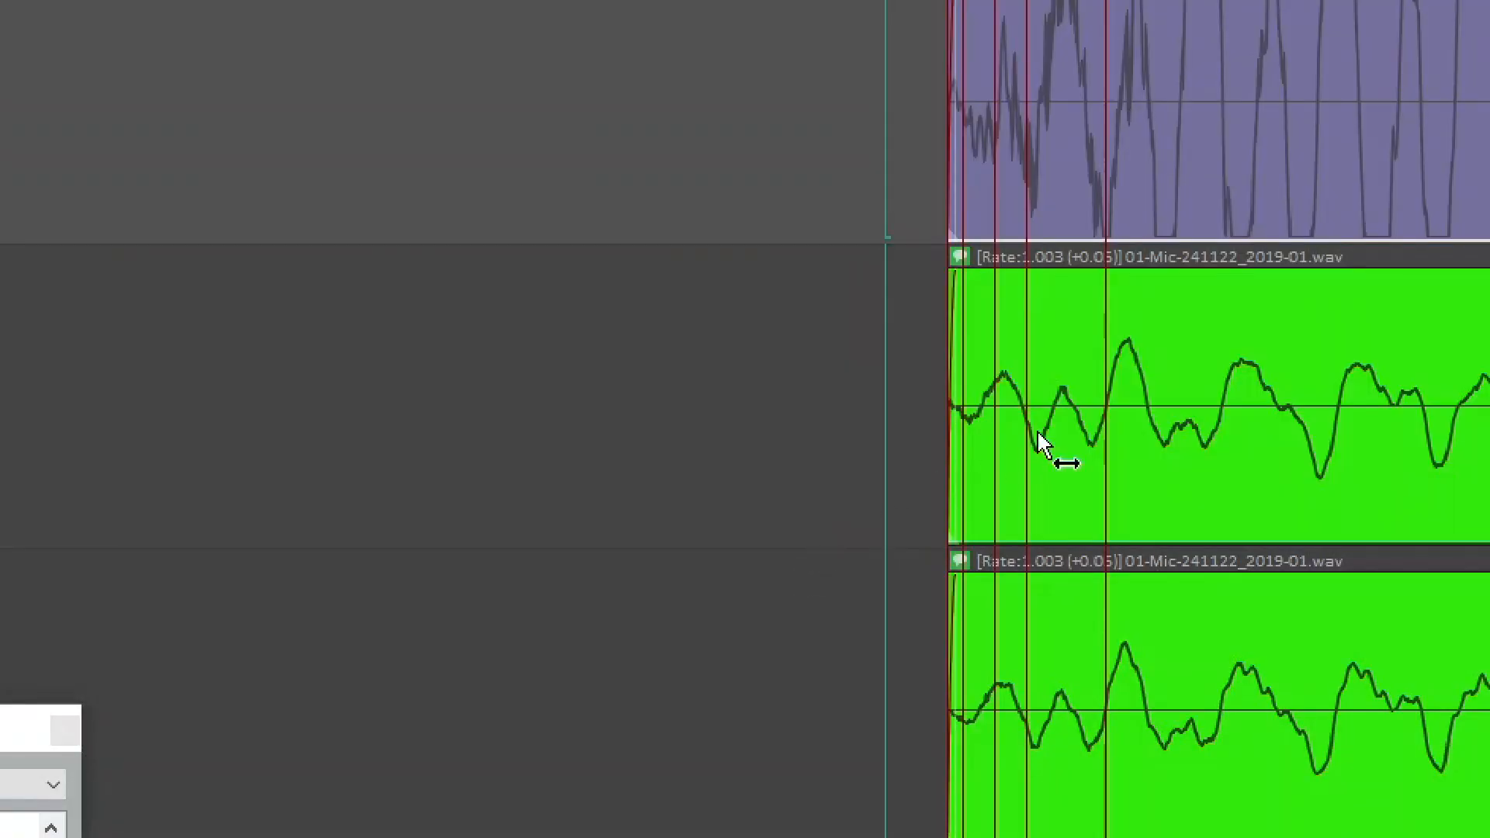
left_click_drag(1040, 442, 1075, 444)
left_click_drag(1088, 725, 1134, 709)
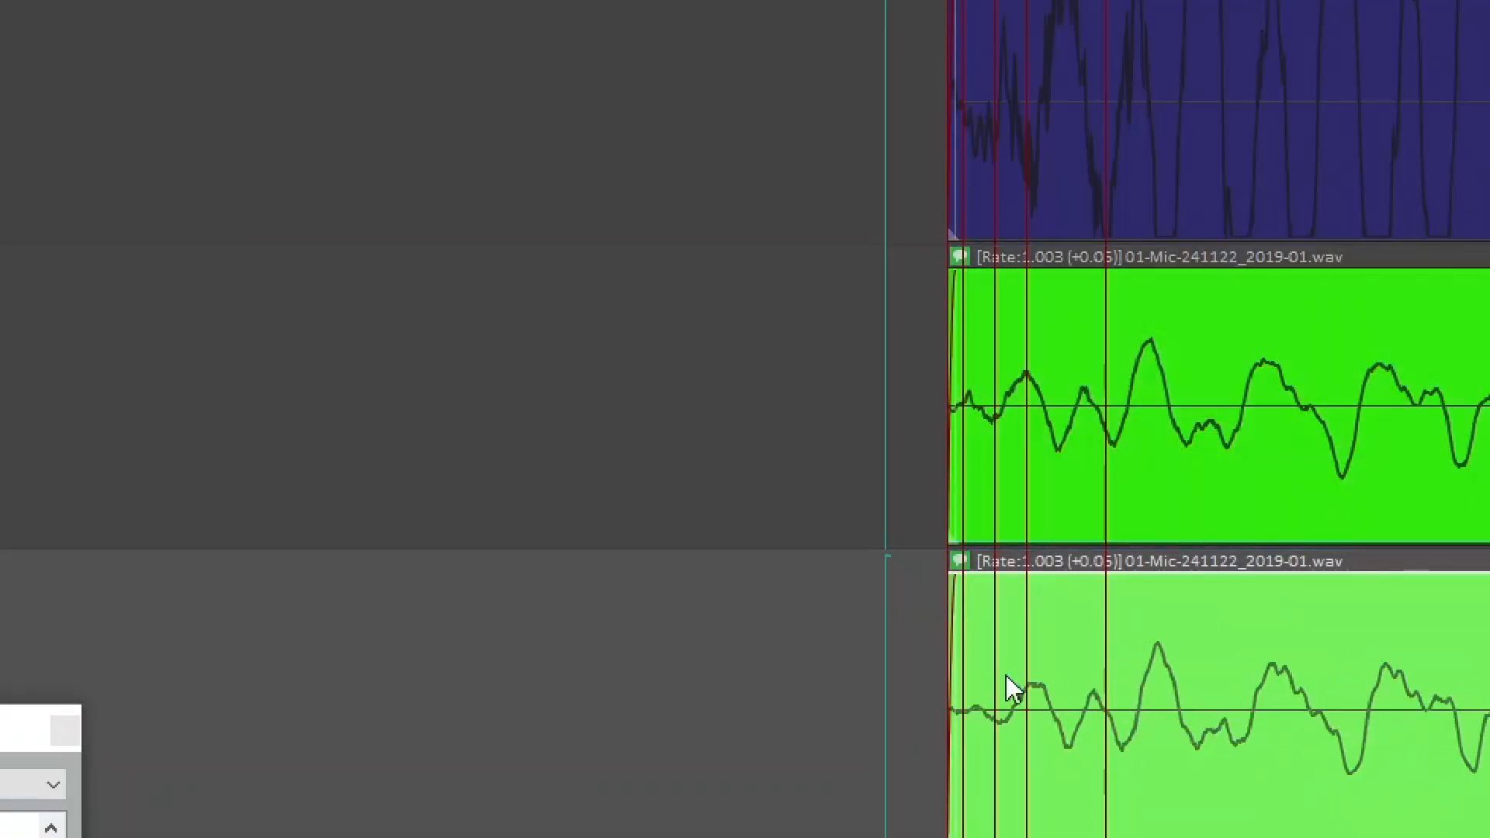
Slip the contents of two samples in the next green group later to align their attacks.
scroll(872, 627, "down", 3)
scroll(877, 633, "down", 3)
left_click_drag(1022, 173, 1045, 183)
left_click_drag(1020, 396, 1047, 427)
Slip the contents of the quiet dark green samples on tracks 36 and 37 later so their first peaks meet the markers.
scroll(837, 456, "down", 4)
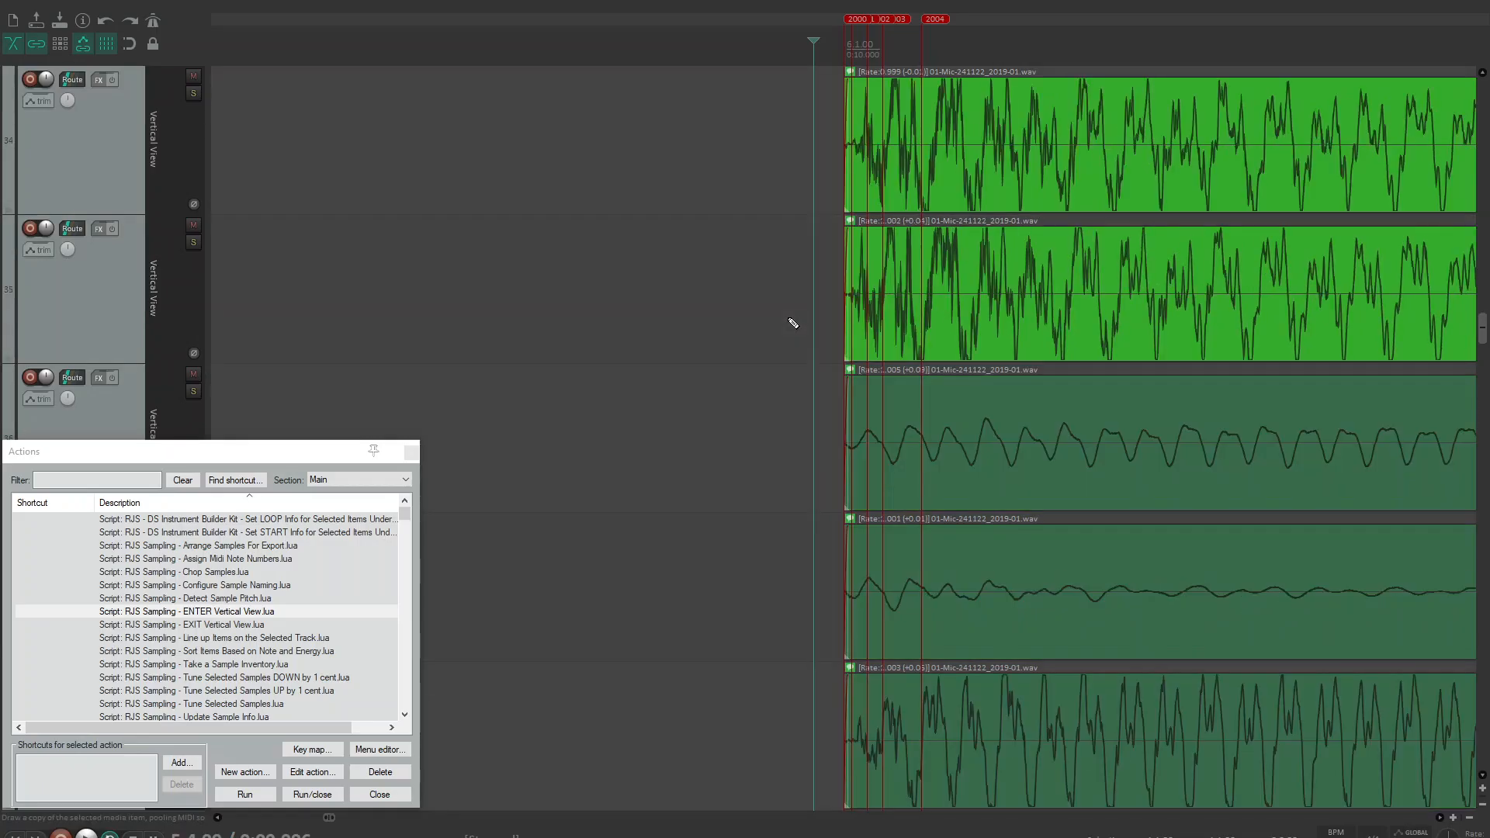
scroll(793, 322, "down", 1)
left_click_drag(887, 267, 905, 270)
left_click_drag(896, 403, 915, 416)
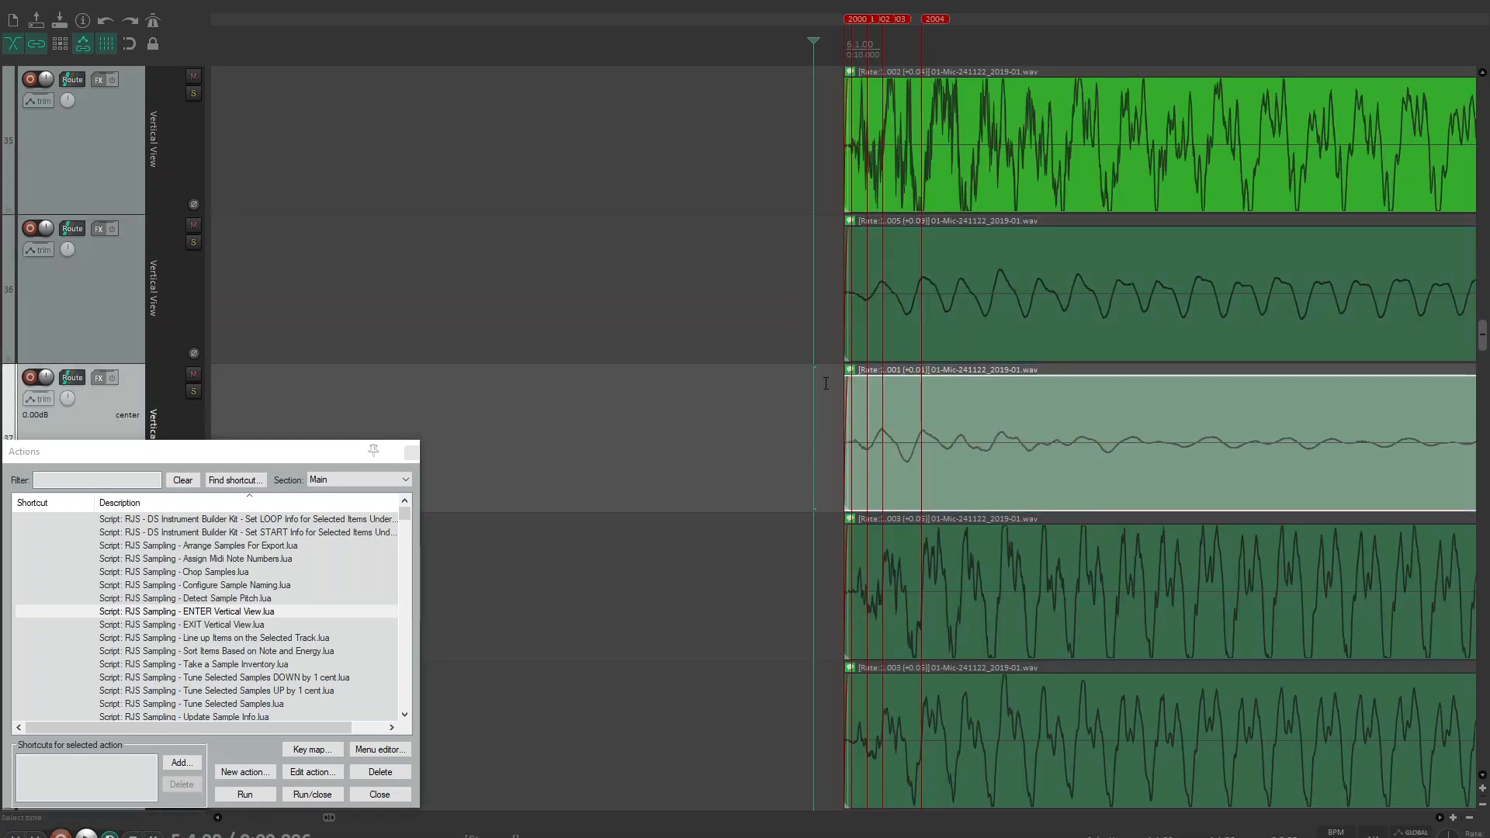
Slip the contents of the quiet bright green samples on tracks 48 and 49 later to align their attacks.
scroll(826, 384, "down", 6)
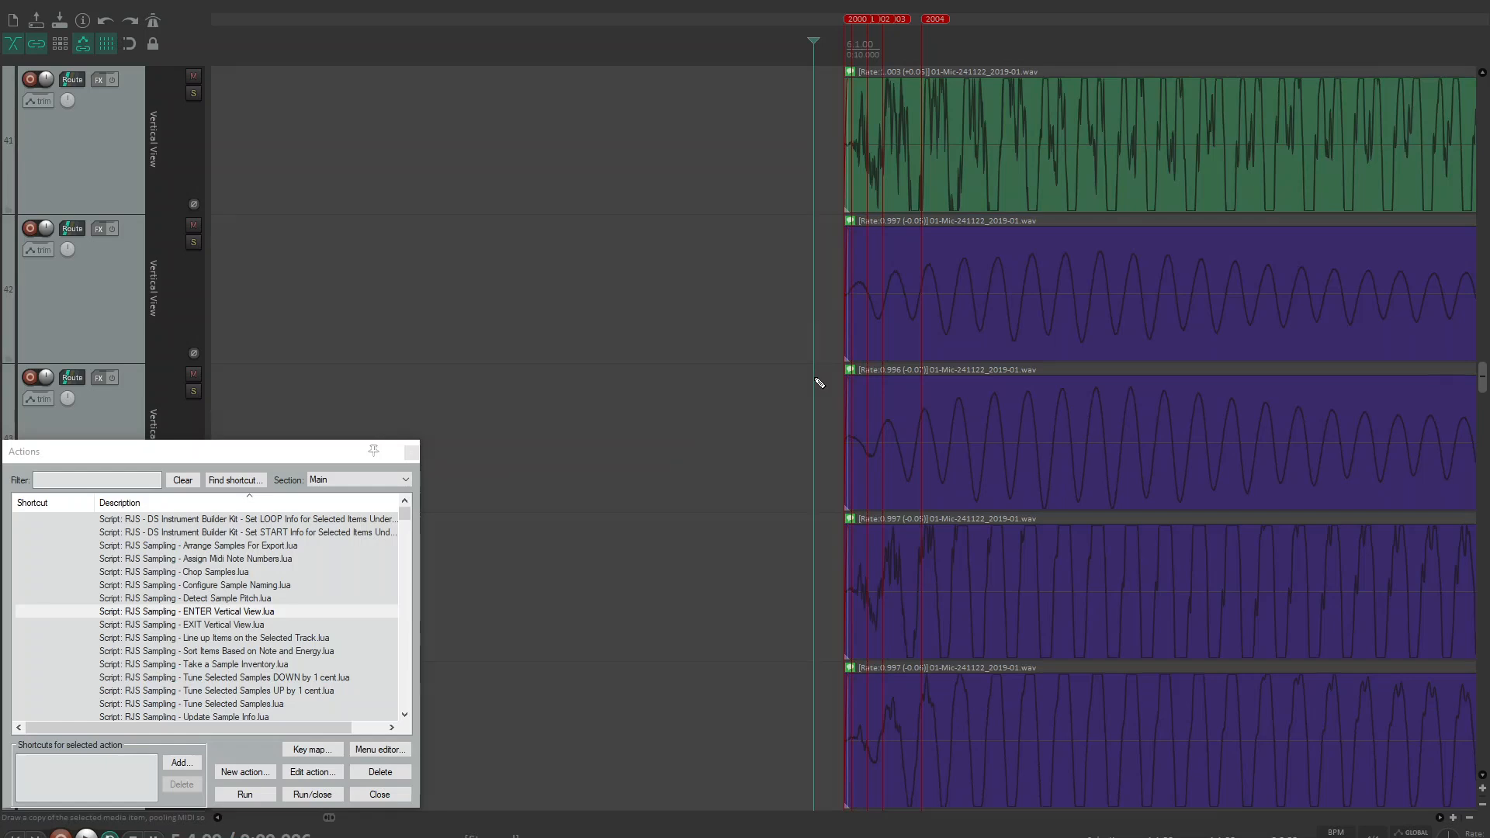
scroll(819, 383, "down", 6)
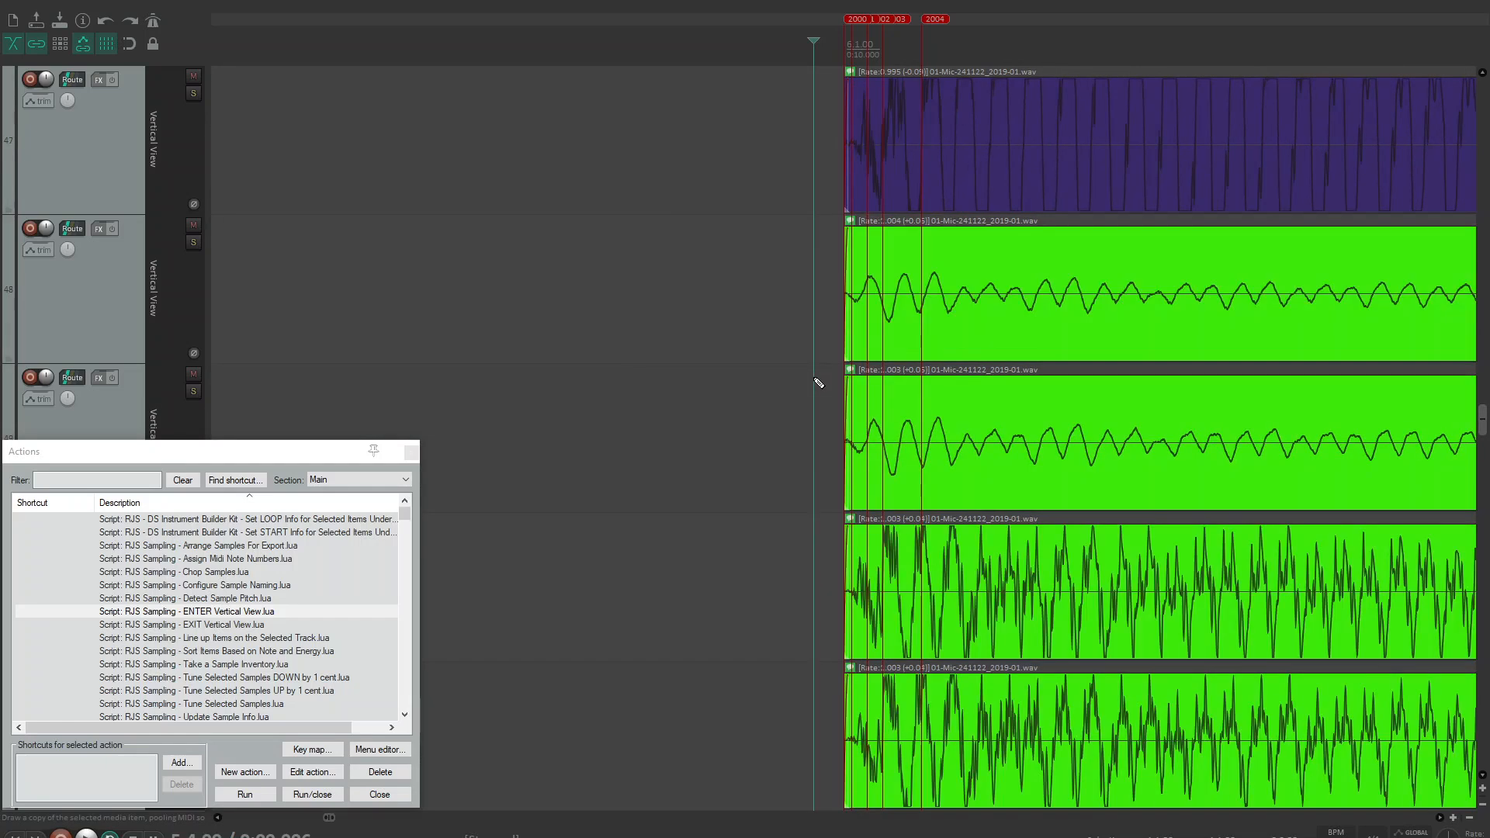
left_click_drag(873, 323, 893, 326)
left_click_drag(883, 420, 910, 422)
Slip the contents of the quiet teal sample on track 54 slightly later to align its attack.
scroll(794, 409, "down", 3)
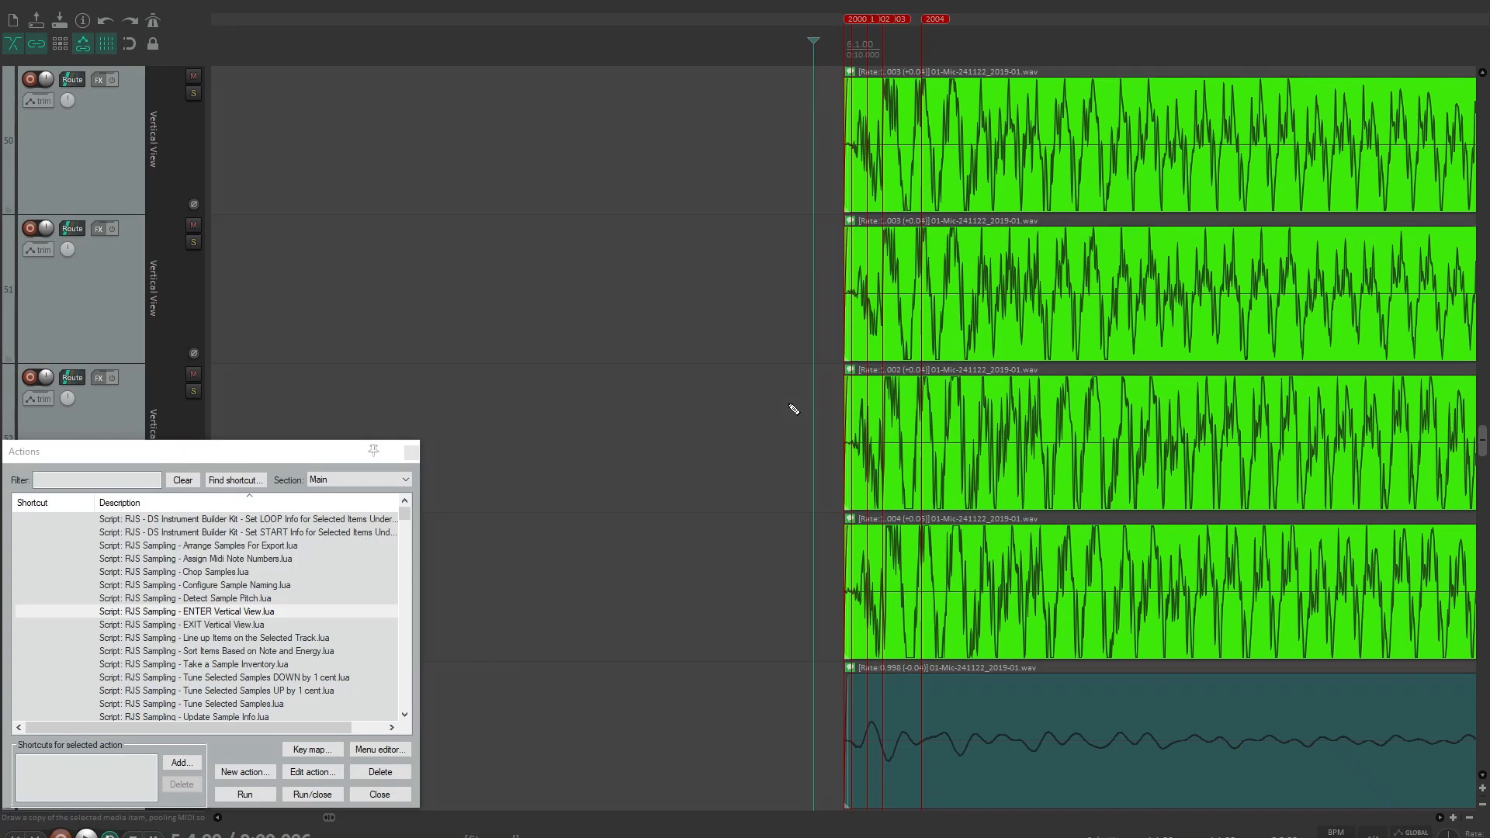
scroll(794, 409, "down", 3)
left_click_drag(886, 309, 892, 309)
Slip the contents of the quiet dark green samples on tracks 62 and 63 slightly later to align their attacks.
scroll(792, 355, "down", 6)
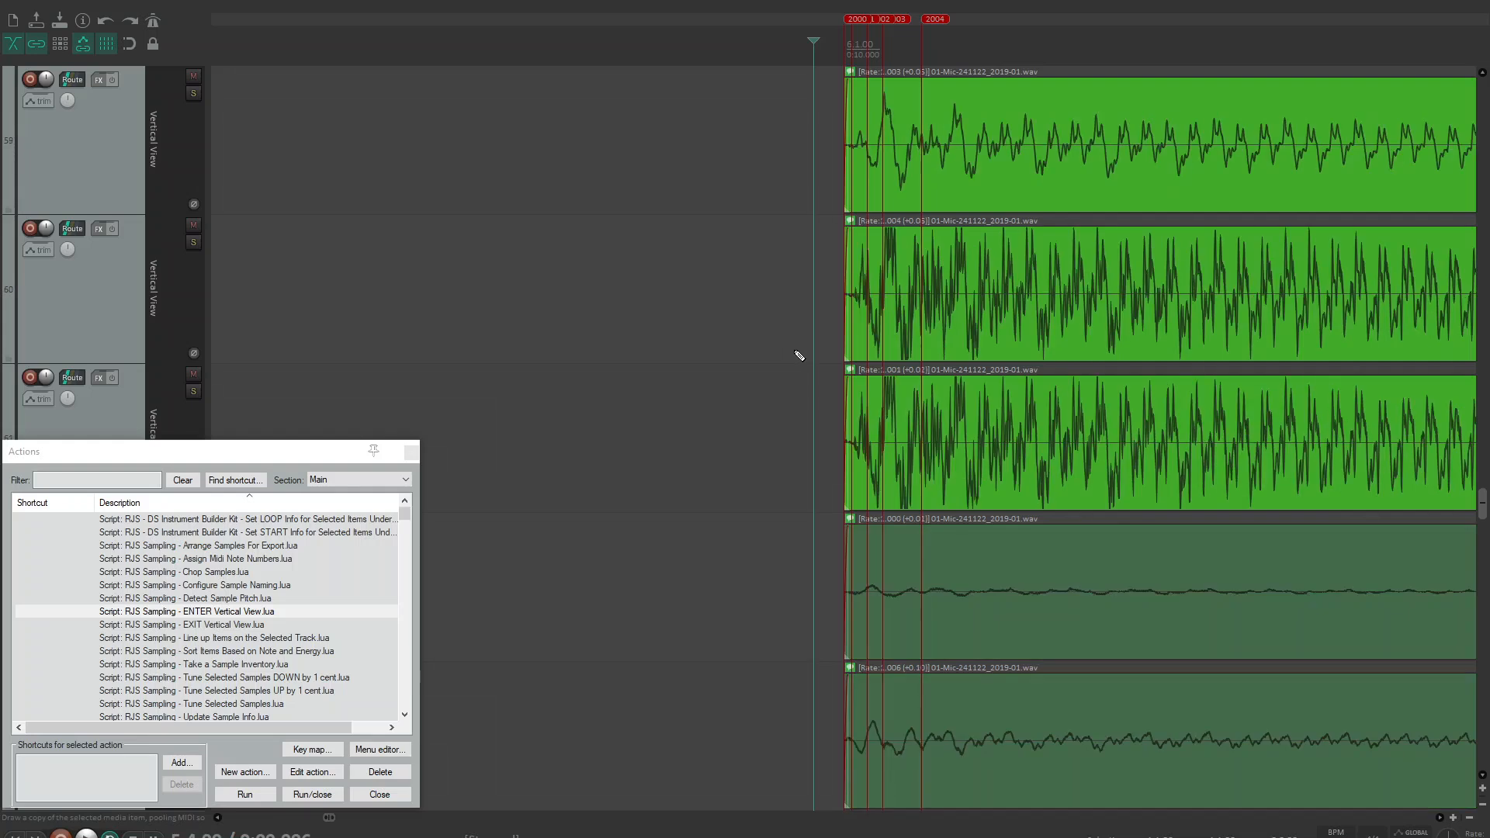
scroll(800, 356, "down", 1)
left_click_drag(880, 435, 891, 431)
left_click_drag(885, 567, 891, 560)
scroll(789, 503, "down", 3)
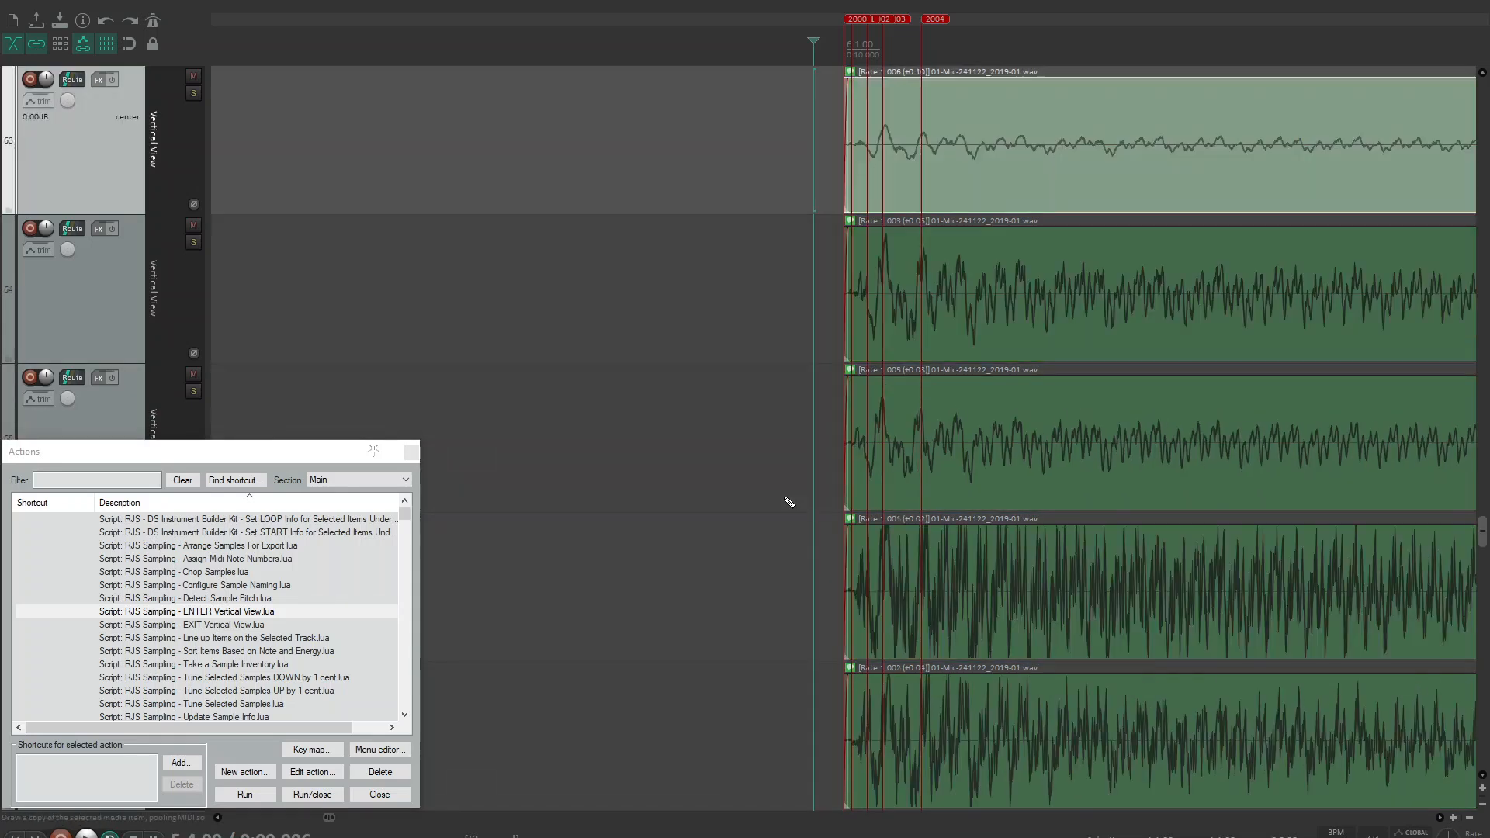
Slip the contents of the quiet purple samples on tracks 68 and 69 later to match the attacks of their group.
scroll(790, 495, "down", 3)
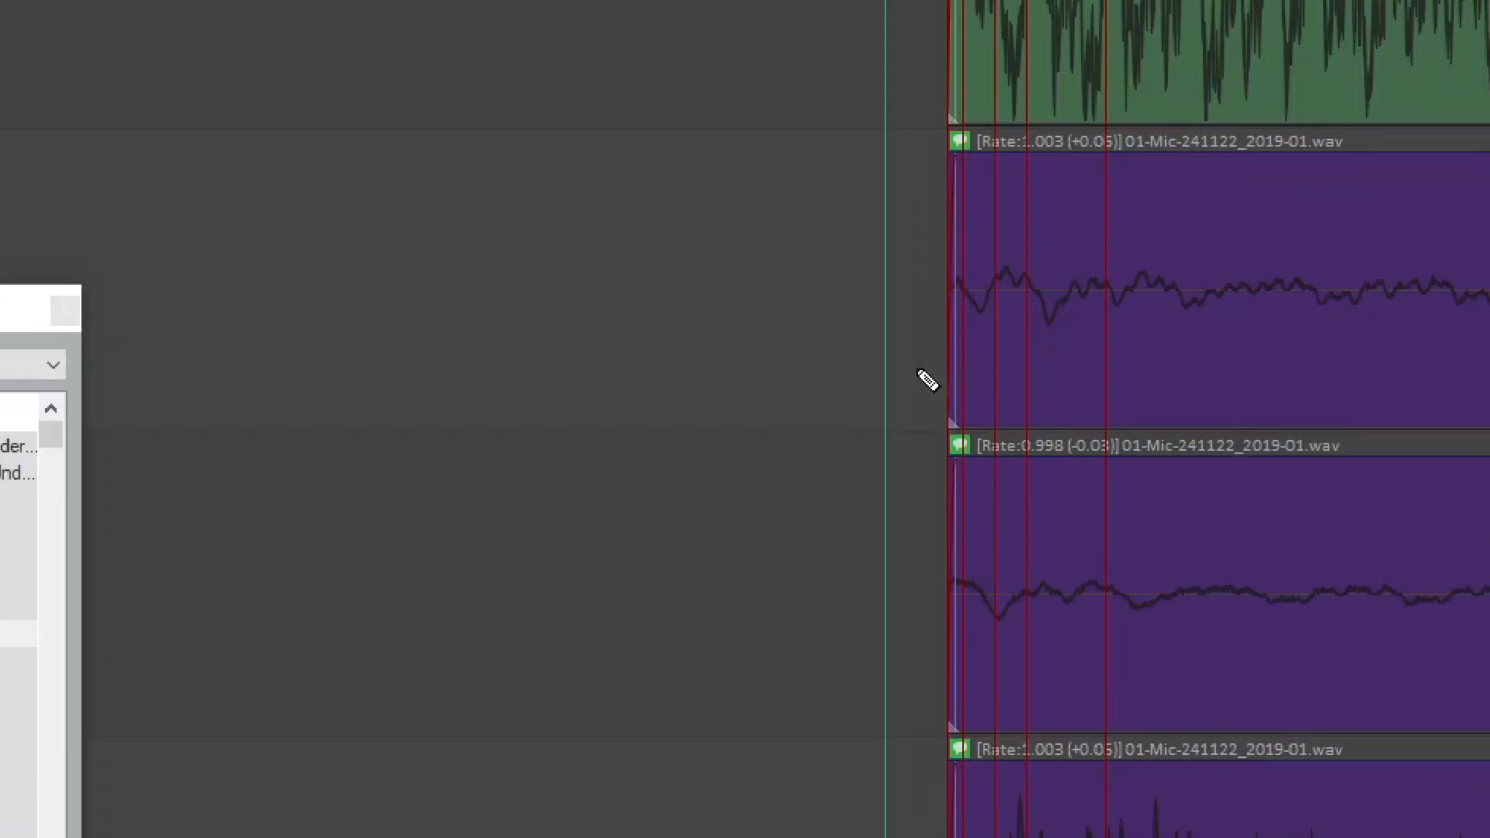
left_click_drag(868, 467, 875, 467)
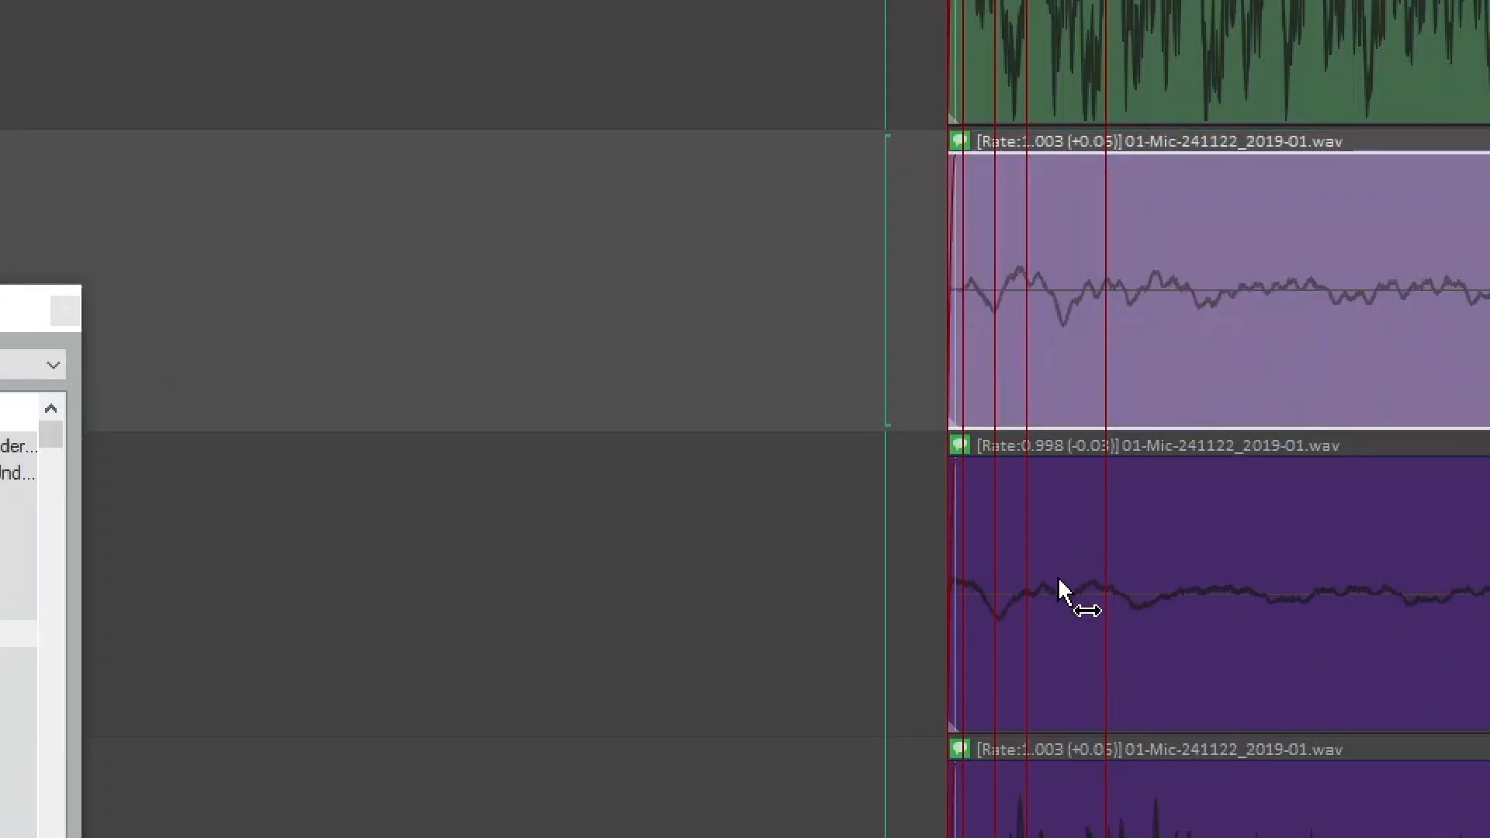
left_click_drag(904, 590, 908, 592)
left_click_drag(1084, 604, 1100, 602)
left_click_drag(1115, 589, 1132, 585)
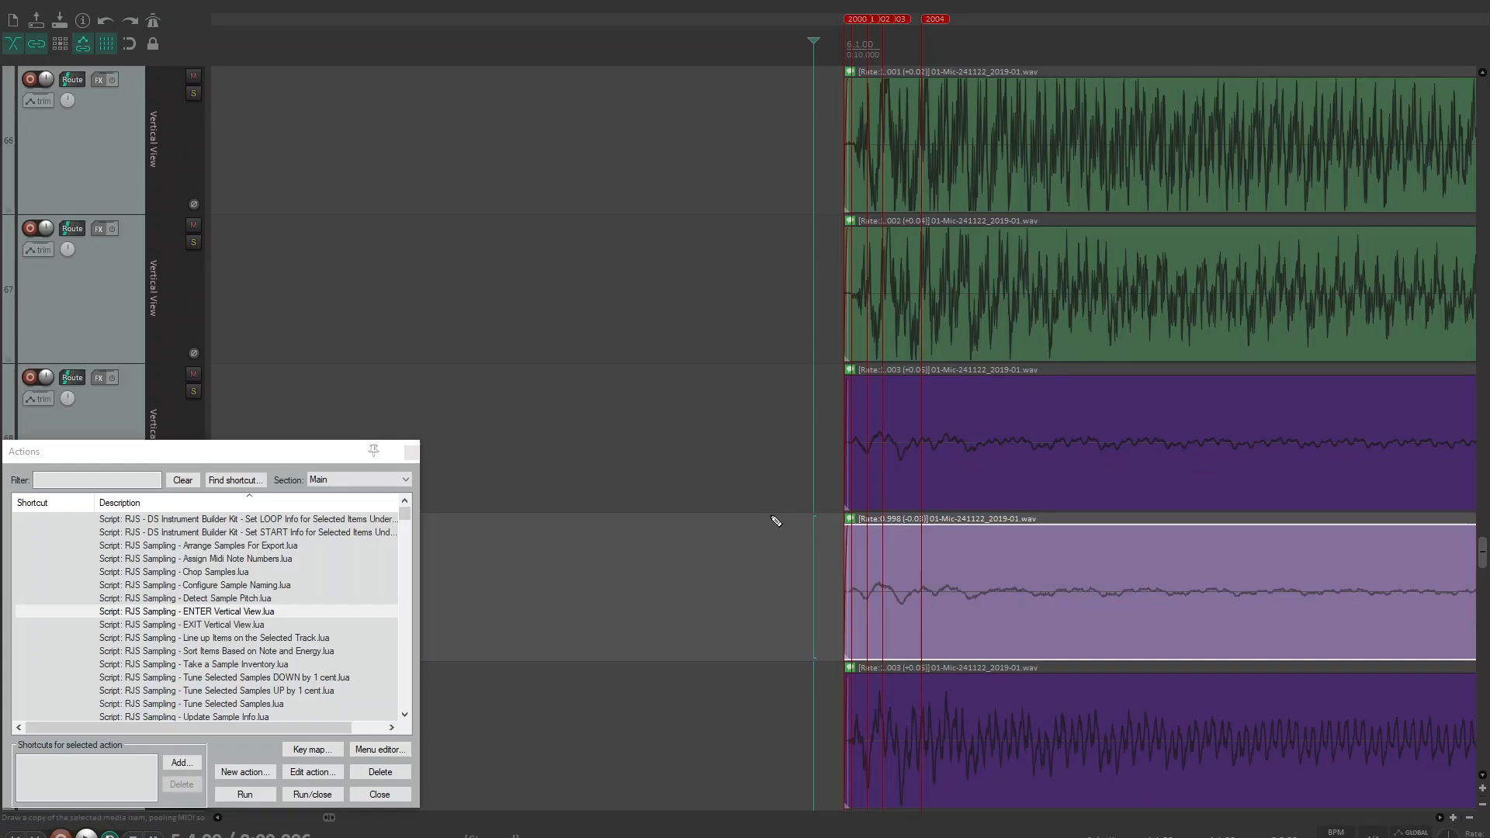
Slip the contents of the quiet samples on tracks 80, 81 and 86 later to align their attacks with the markers.
scroll(776, 522, "down", 12)
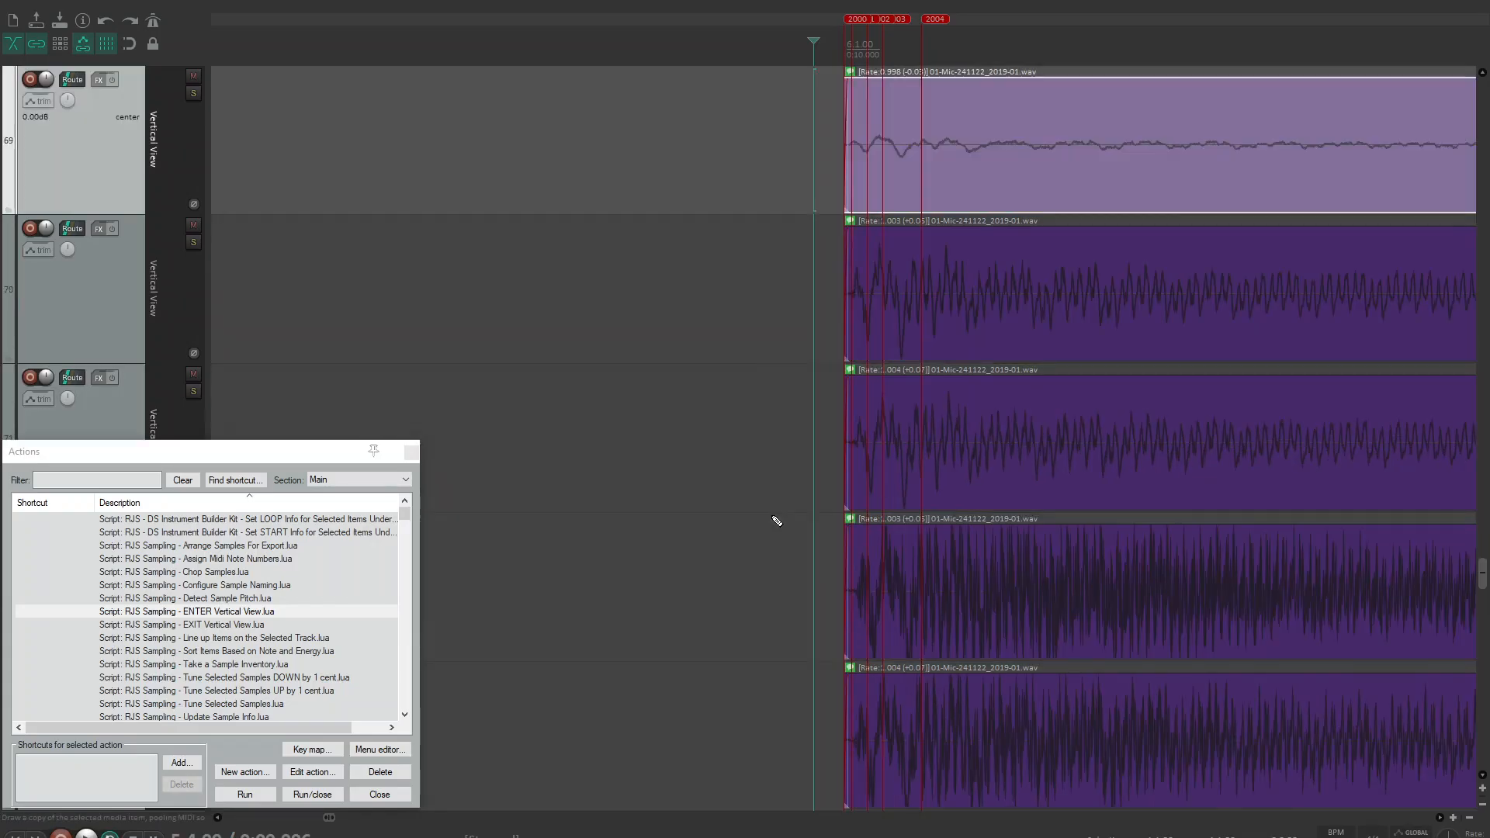
left_click_drag(865, 464, 877, 464)
left_click_drag(892, 576, 906, 575)
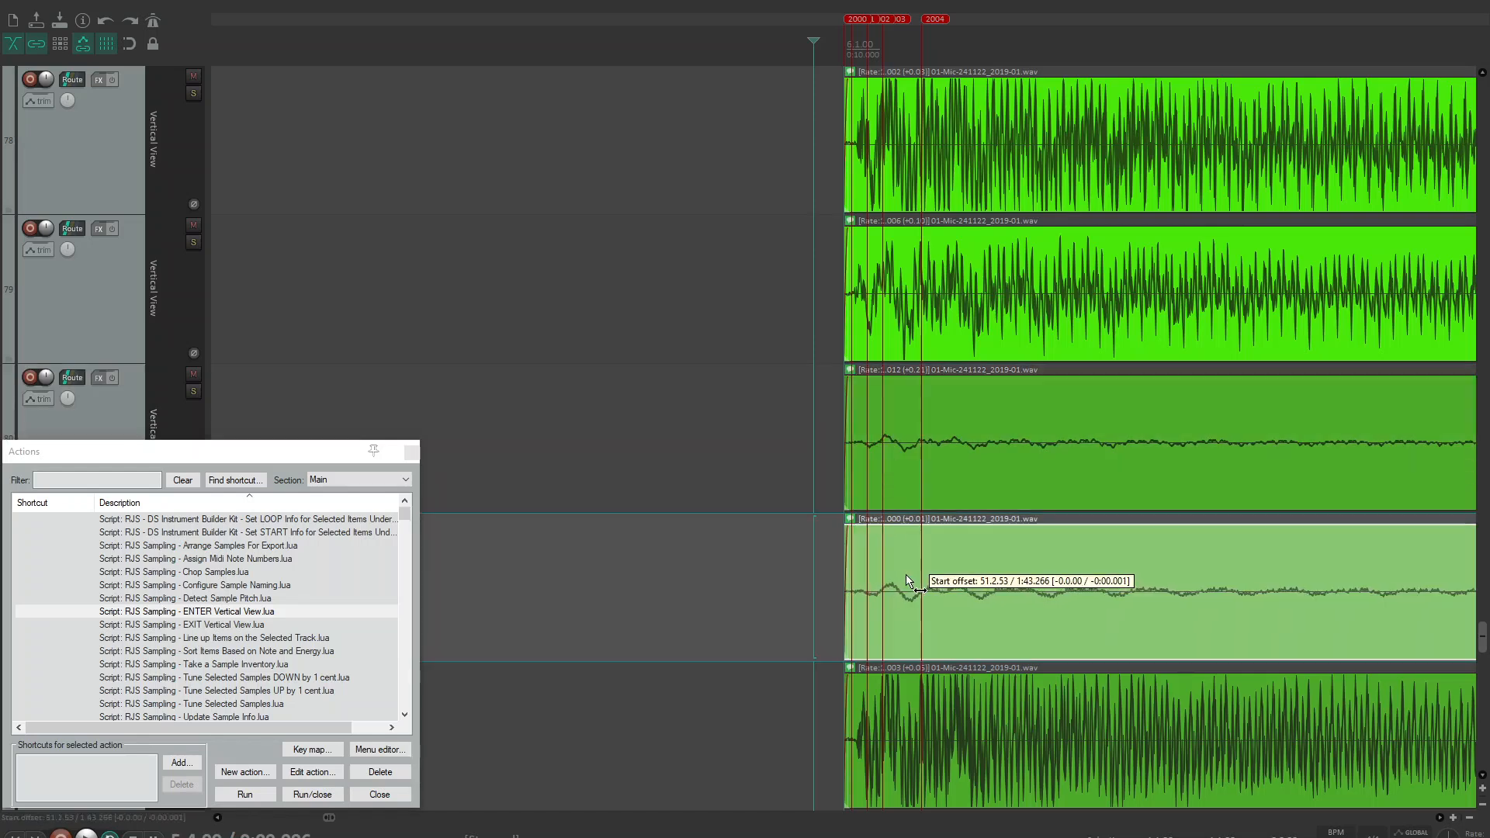
scroll(808, 528, "down", 6)
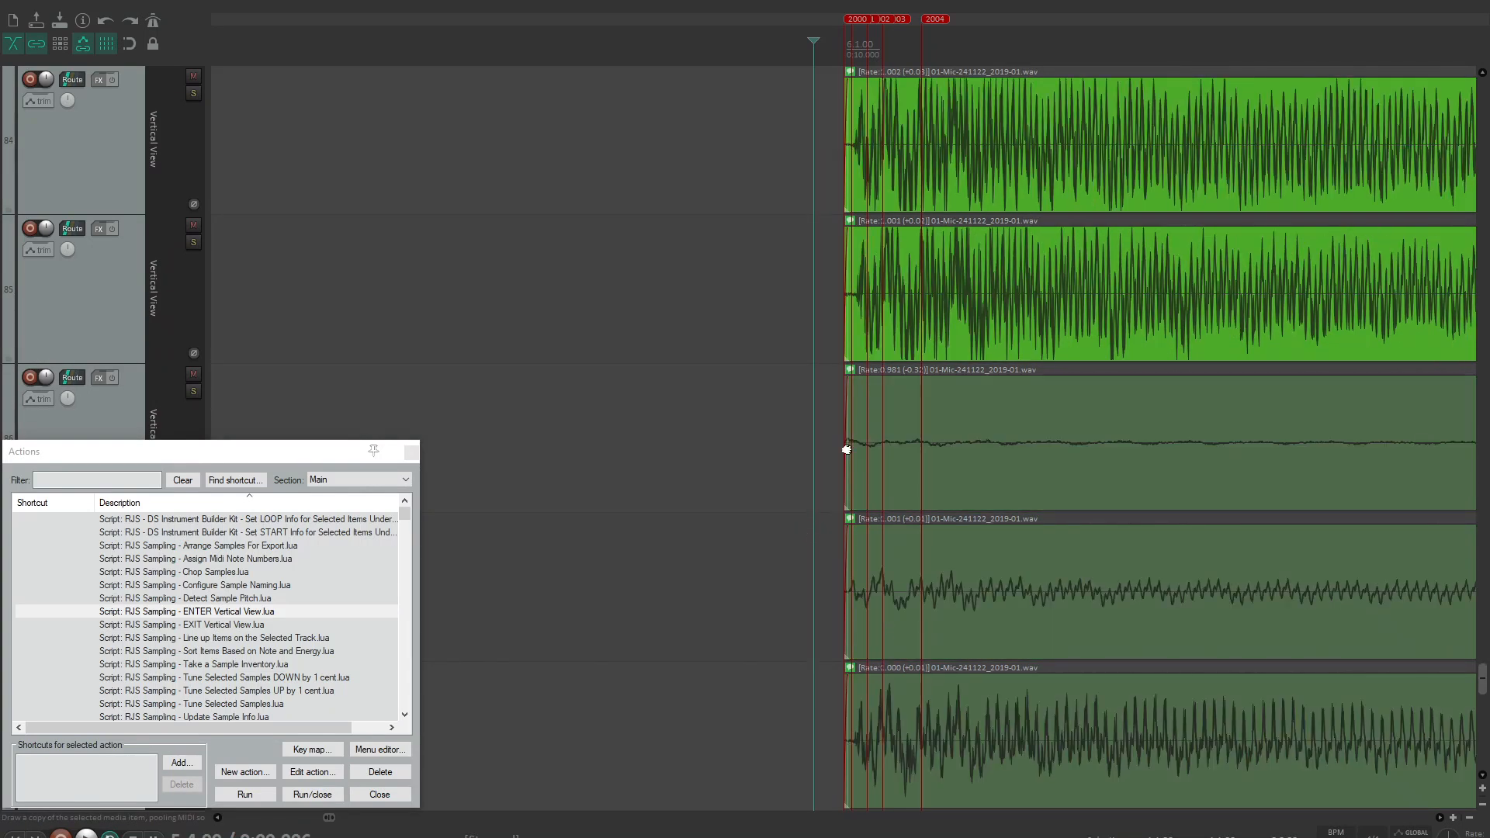
left_click_drag(844, 466, 881, 457)
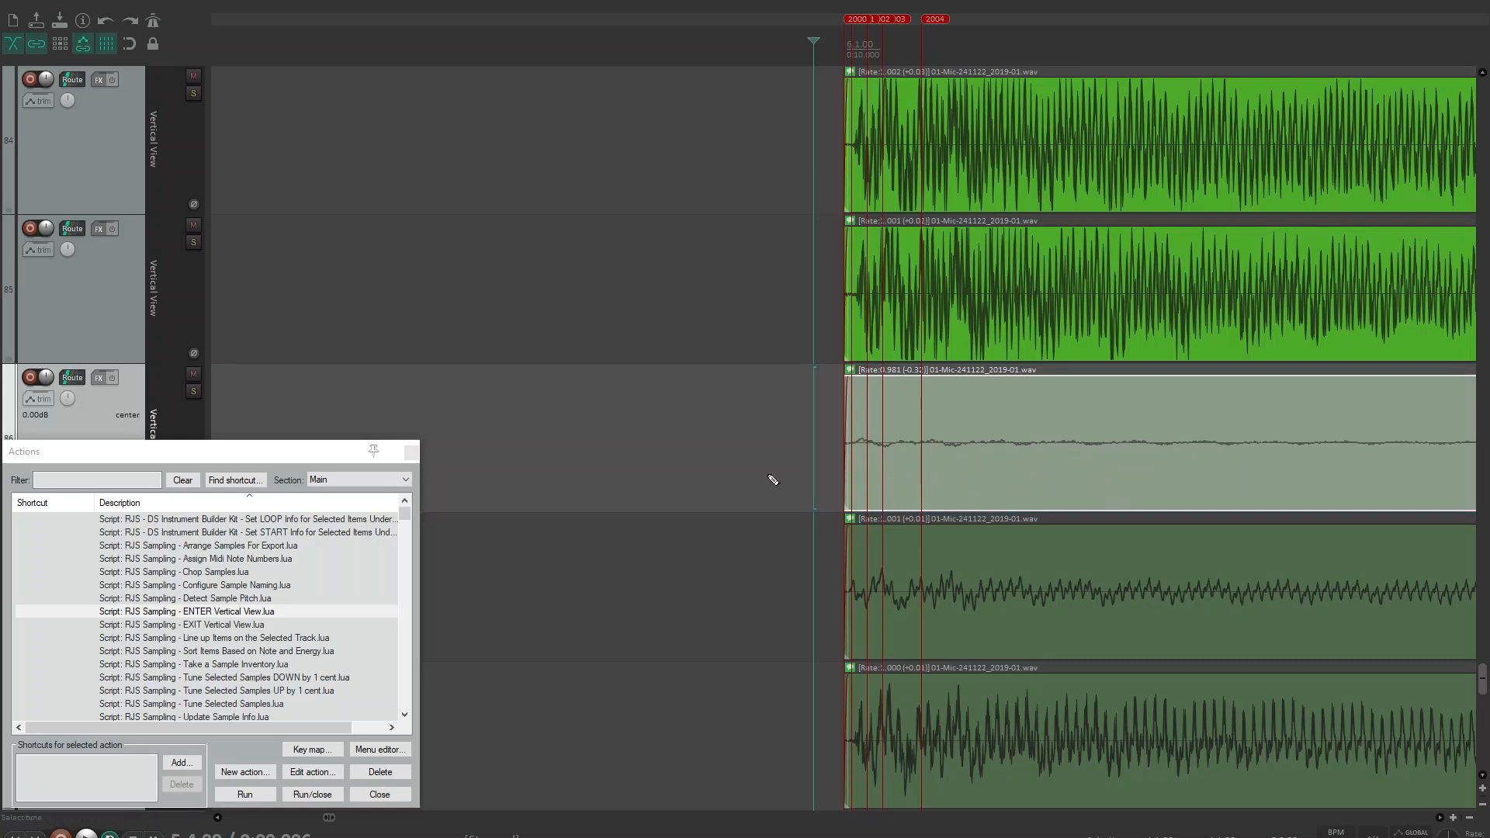
Slip the contents of the last three purple samples, on tracks 95 to 97, slightly earlier to align their attacks.
scroll(772, 481, "down", 3)
scroll(772, 481, "down", 3)
scroll(772, 481, "down", 4)
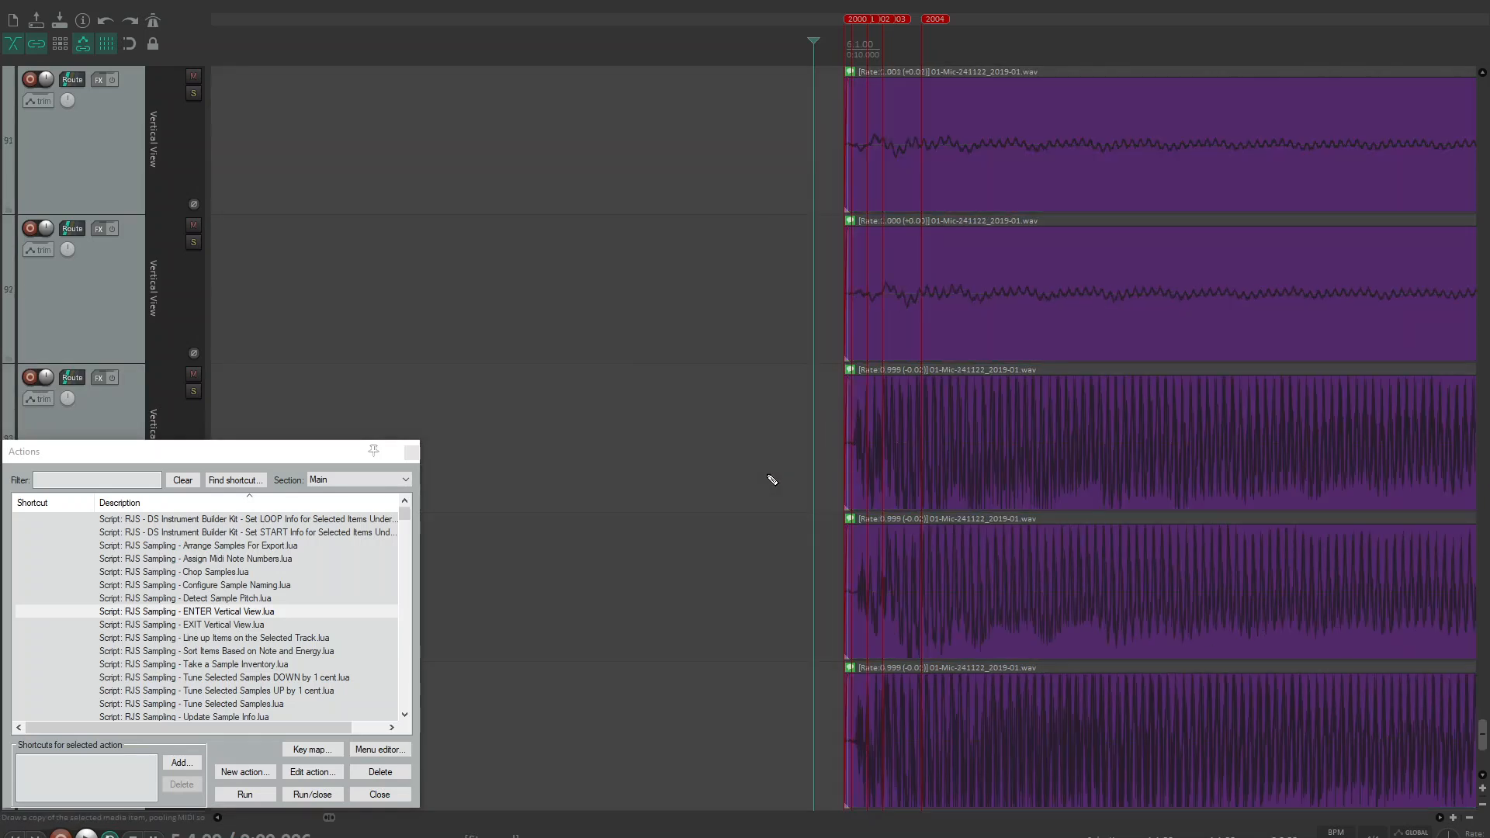
left_click_drag(896, 528, 889, 529)
left_click_drag(911, 399, 908, 398)
left_click_drag(898, 253, 894, 253)
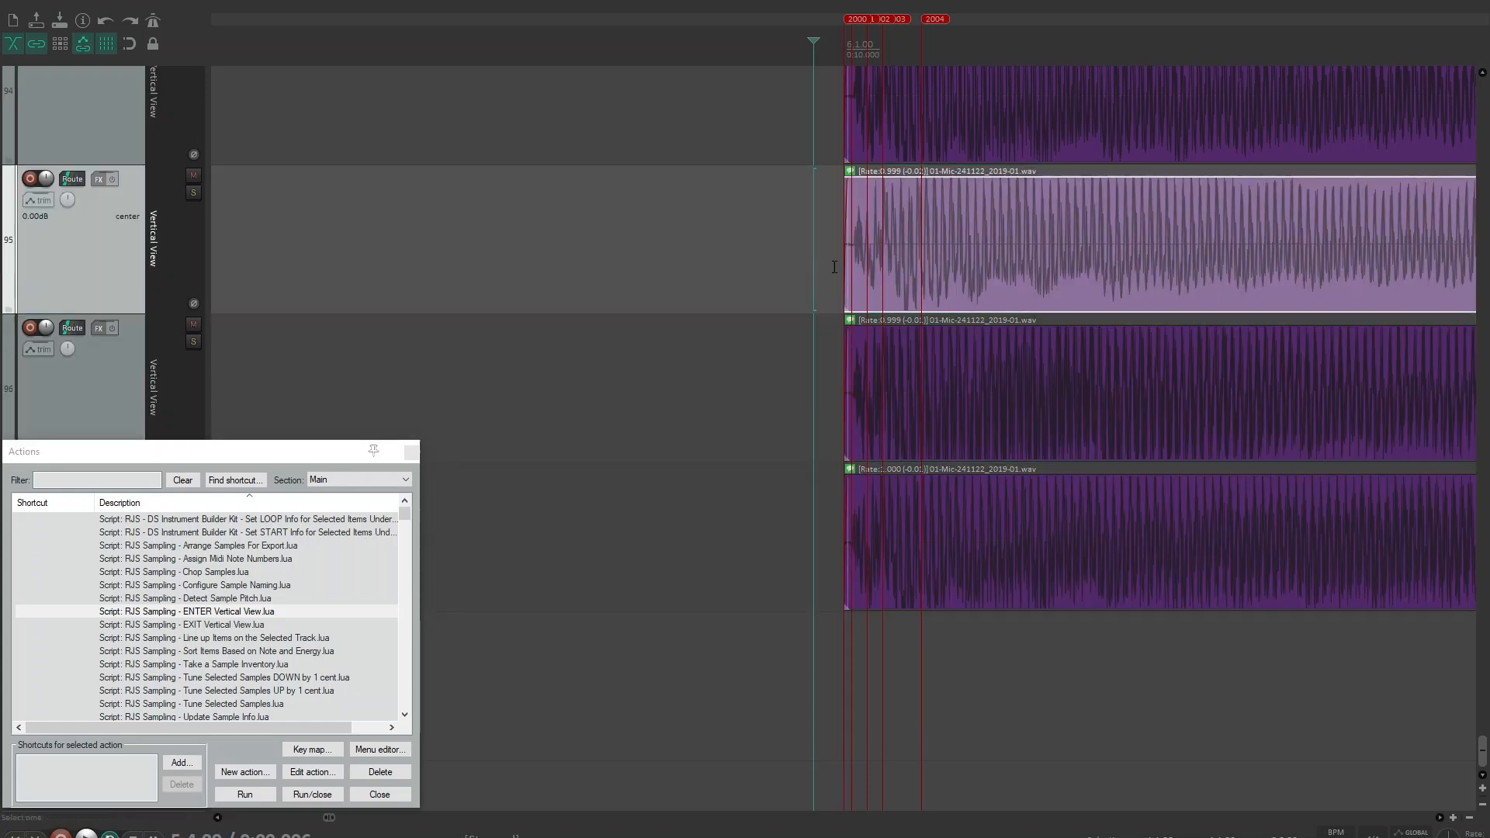
Run the RJS Sampling - EXIT Vertical View script to return the samples to their tracks.
scroll(836, 52, "up", 3)
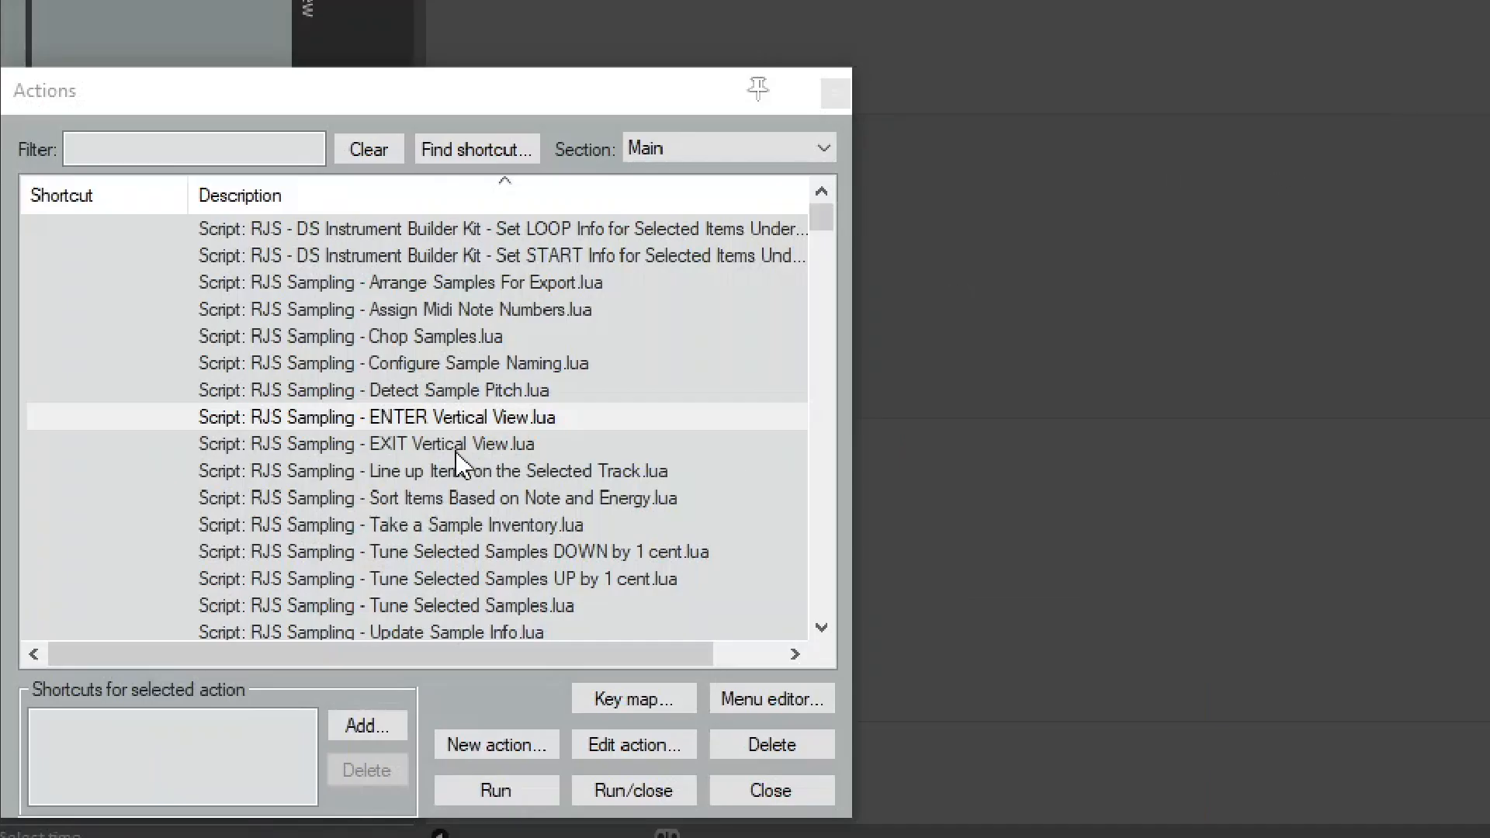
left_click(456, 448)
left_click(530, 790)
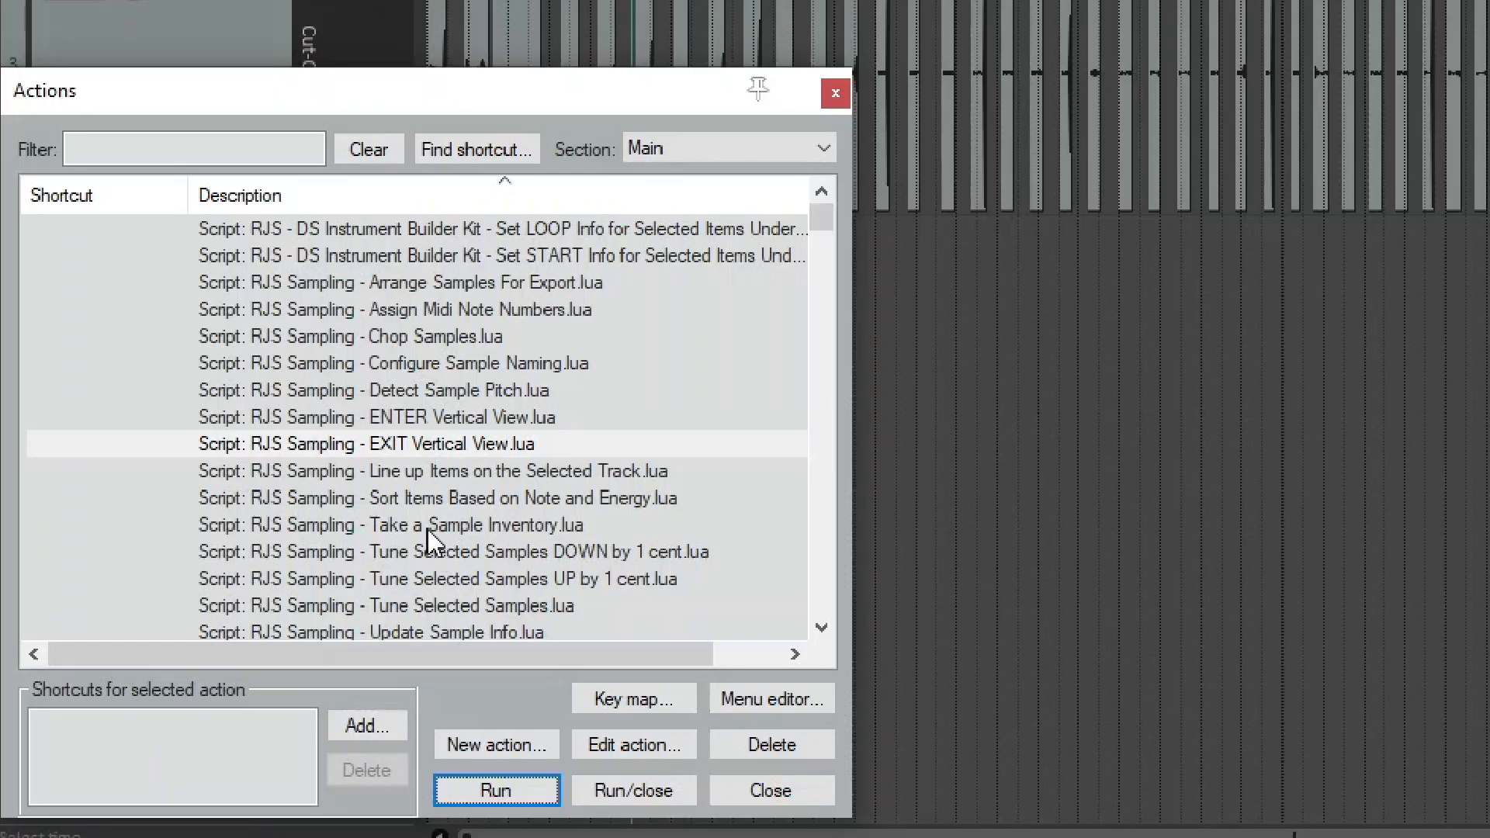
Run the RJS Sampling - Take a Sample Inventory script with 3 velocity layers and 2 round robins, and close its report.
left_click(428, 528)
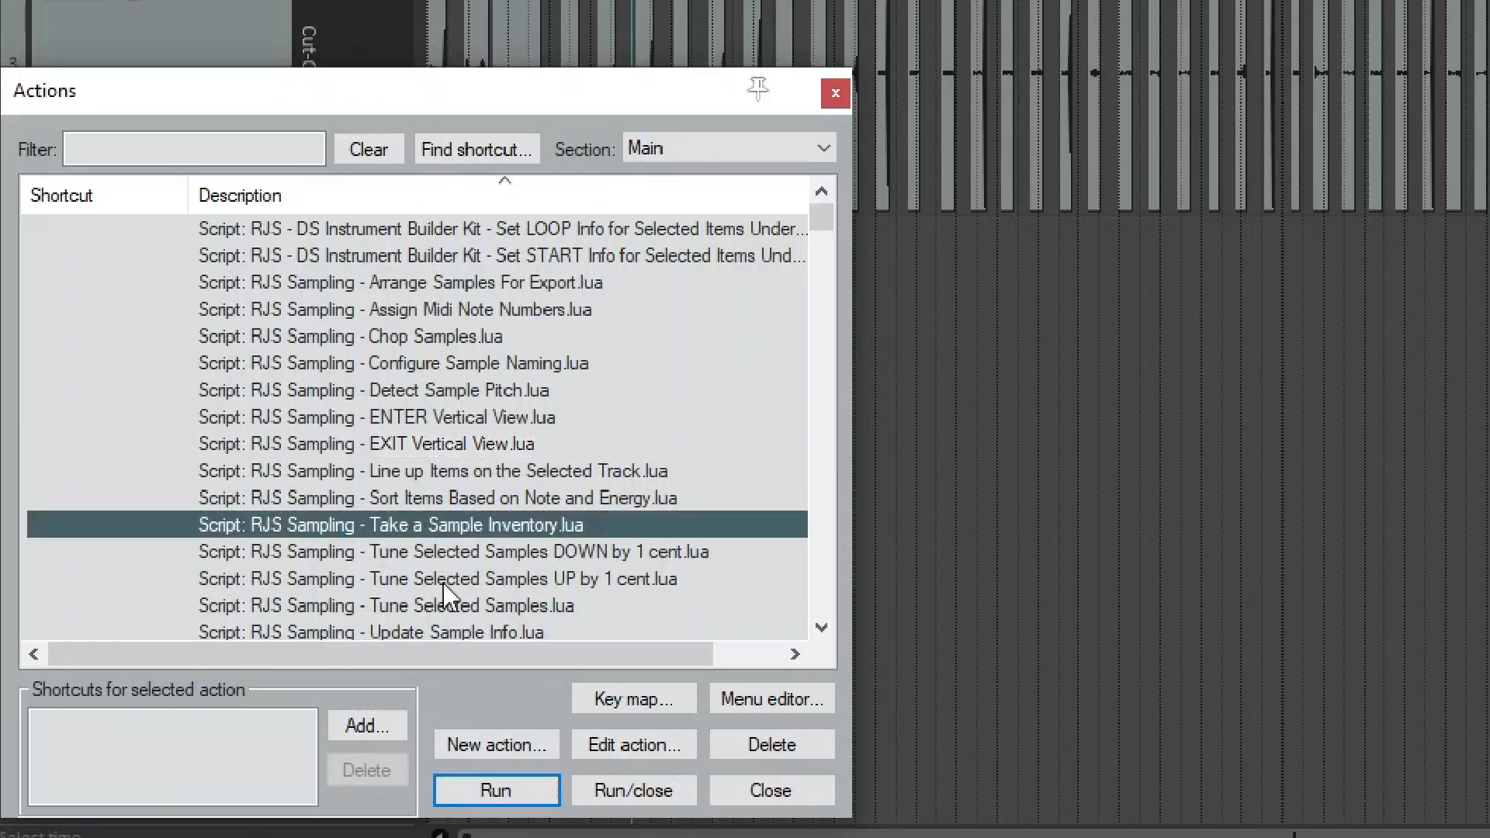
left_click(496, 790)
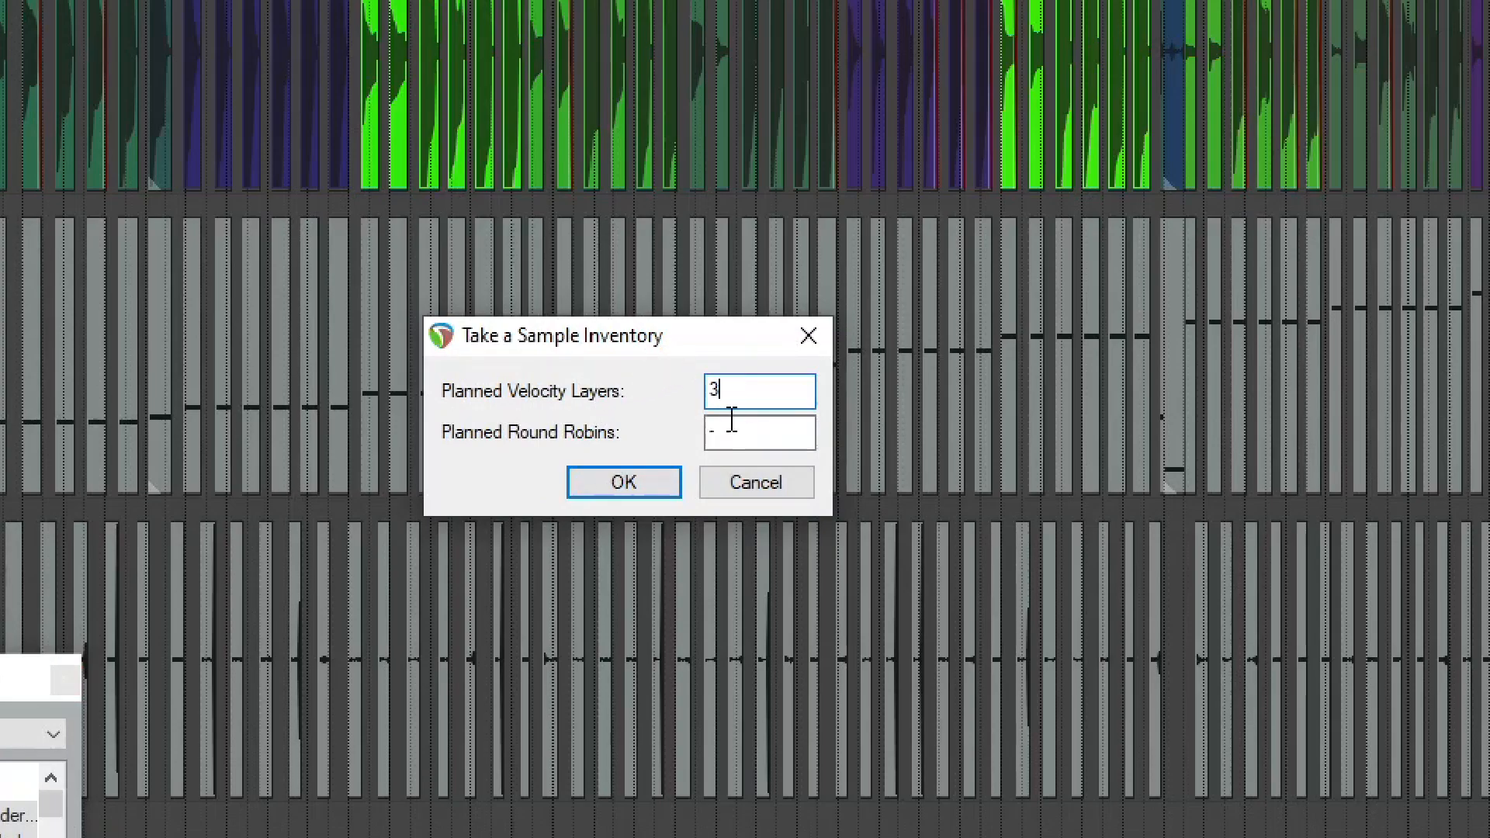
type("2")
left_click(640, 498)
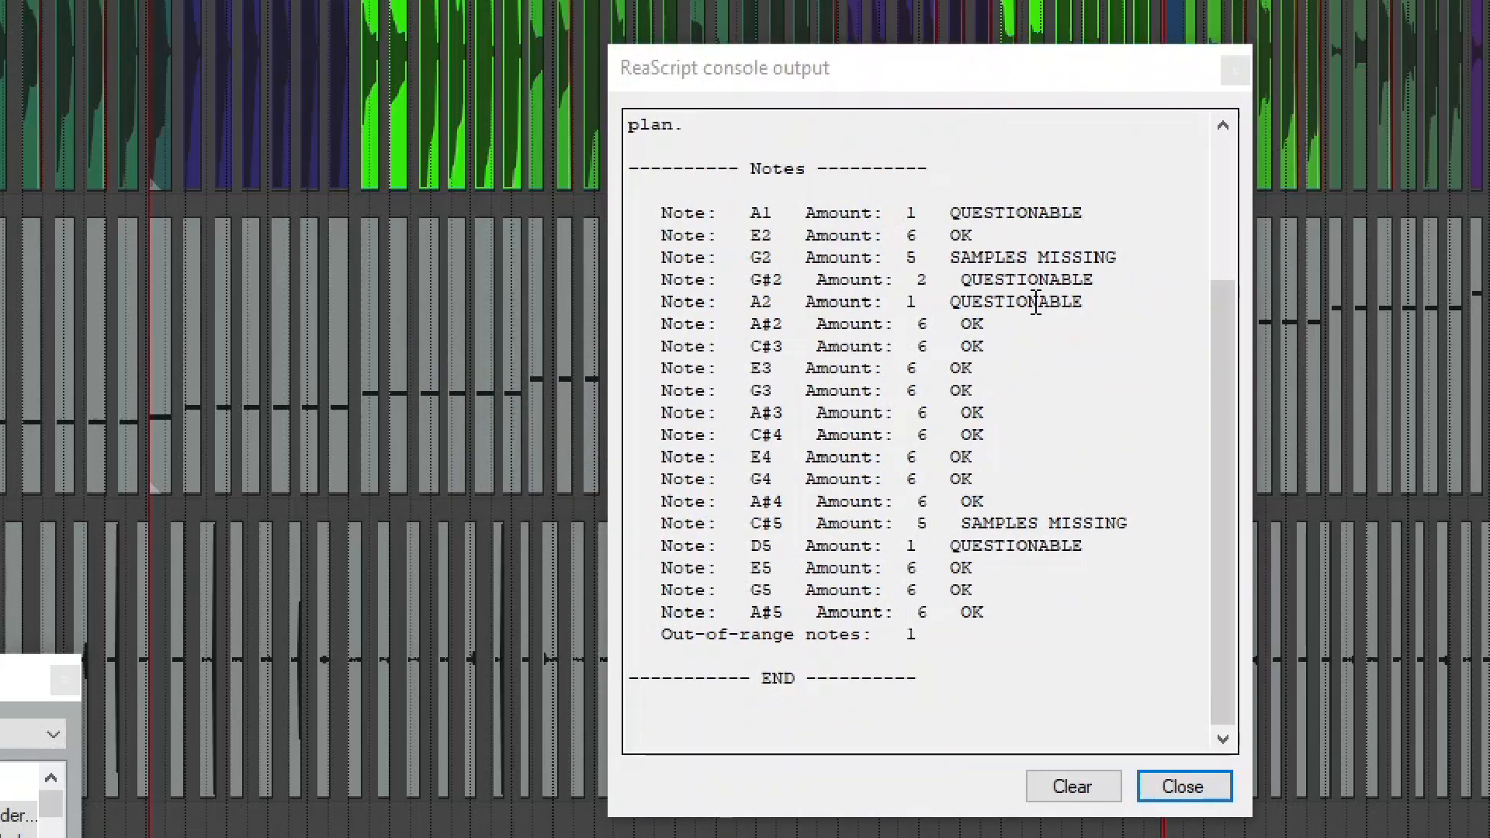
left_click(1181, 792)
Delete the flagged stray samples at the start of the Mic track, before the first green group.
left_click(242, 49)
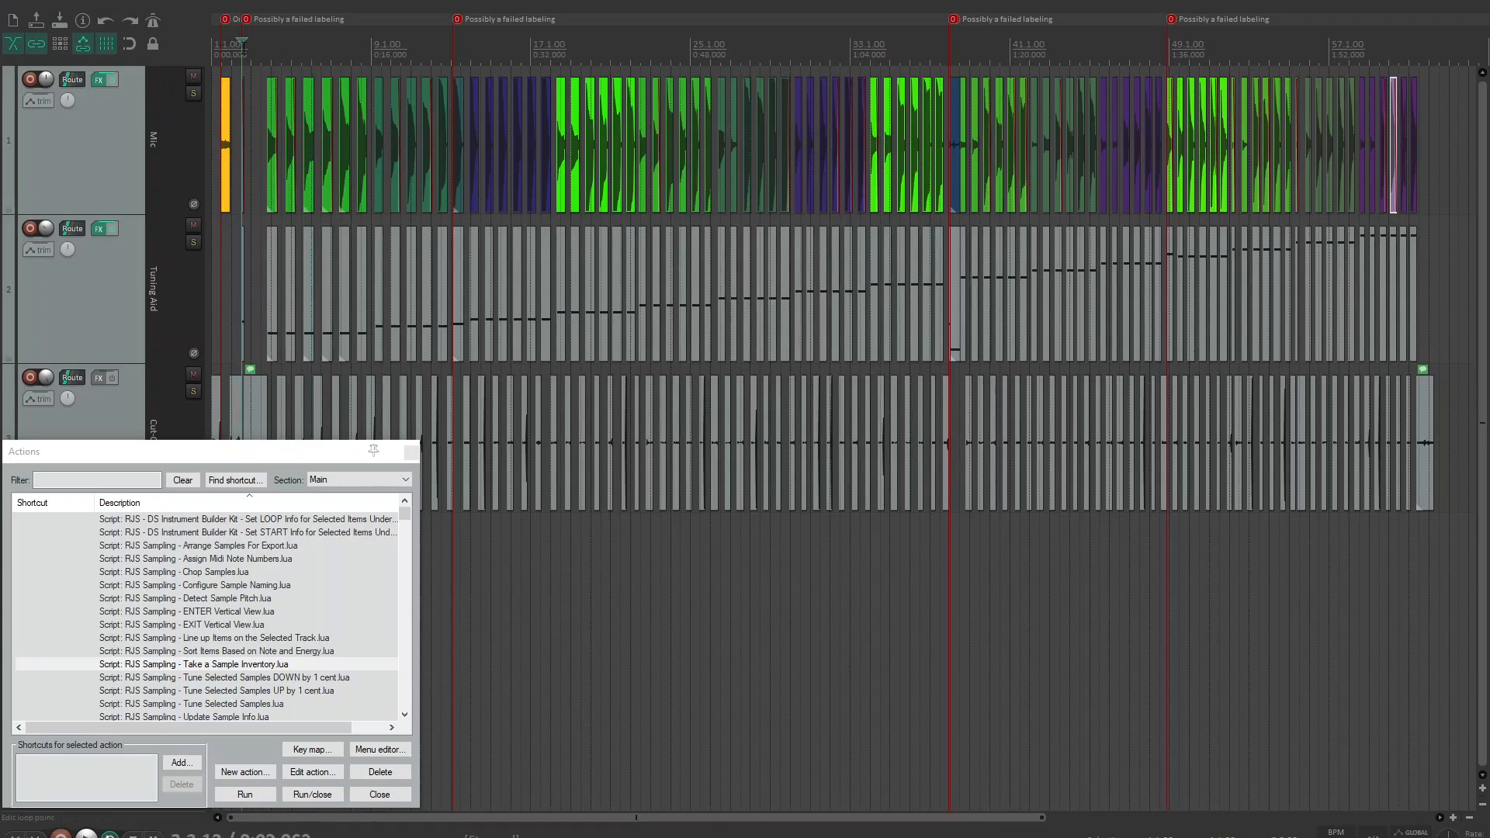
scroll(340, 73, "up", 6)
left_click_drag(1044, 293, 495, 280)
key("Delete")
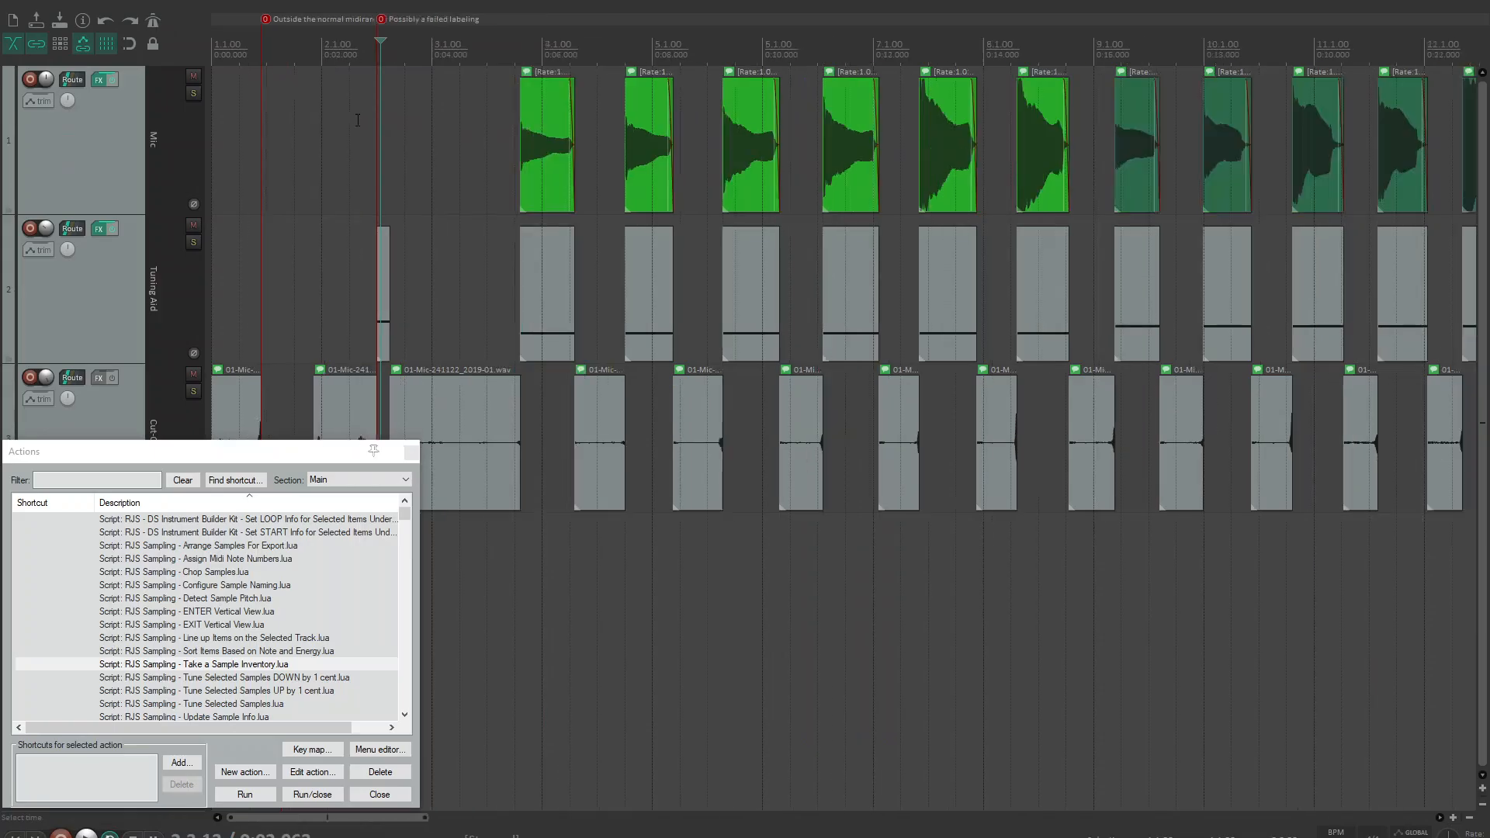
Replace the Tuning Aid item under the flagged sample at bar 13 with a copy of the preceding Tuning Aid item.
scroll(358, 120, "down", 3)
left_click(694, 47)
scroll(699, 46, "up", 4)
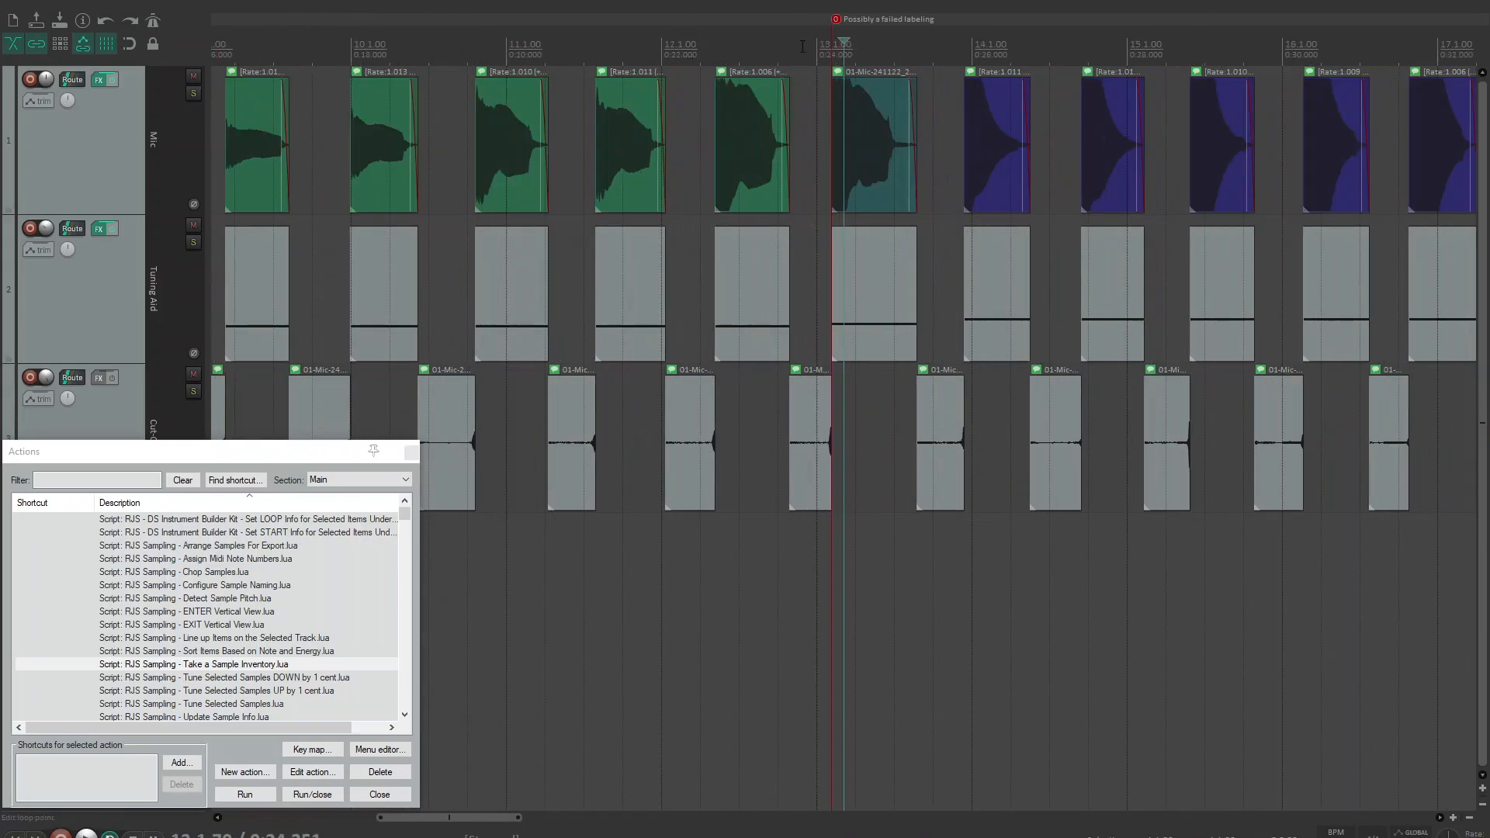
scroll(863, 23, "up", 1)
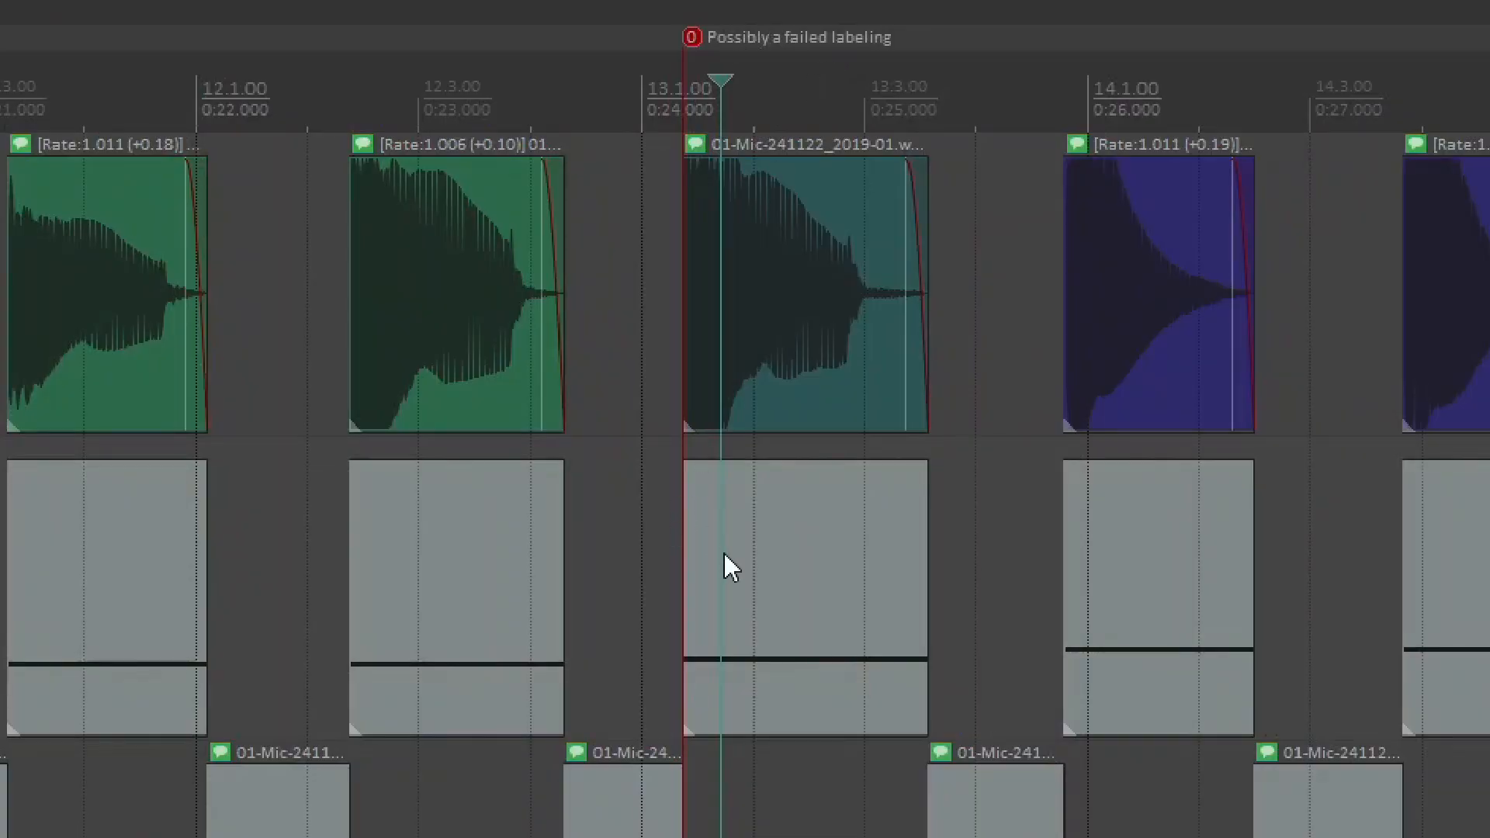
left_click(637, 101)
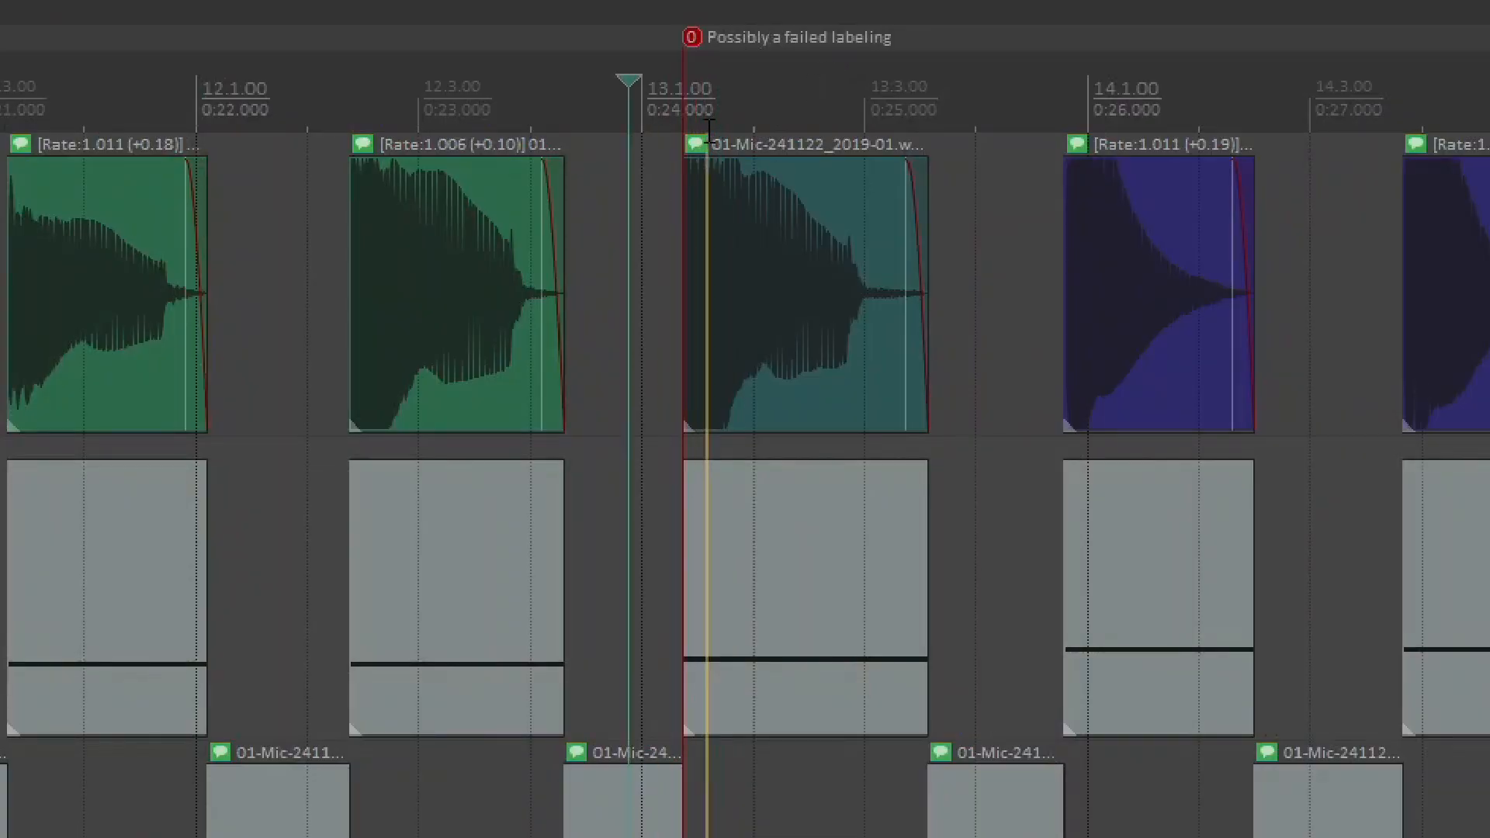
left_click(776, 594)
key("Delete")
left_click_drag(560, 606, 922, 622)
Delete the two flagged noise samples around bar 38 on the Mic track.
scroll(606, 543, "down", 6)
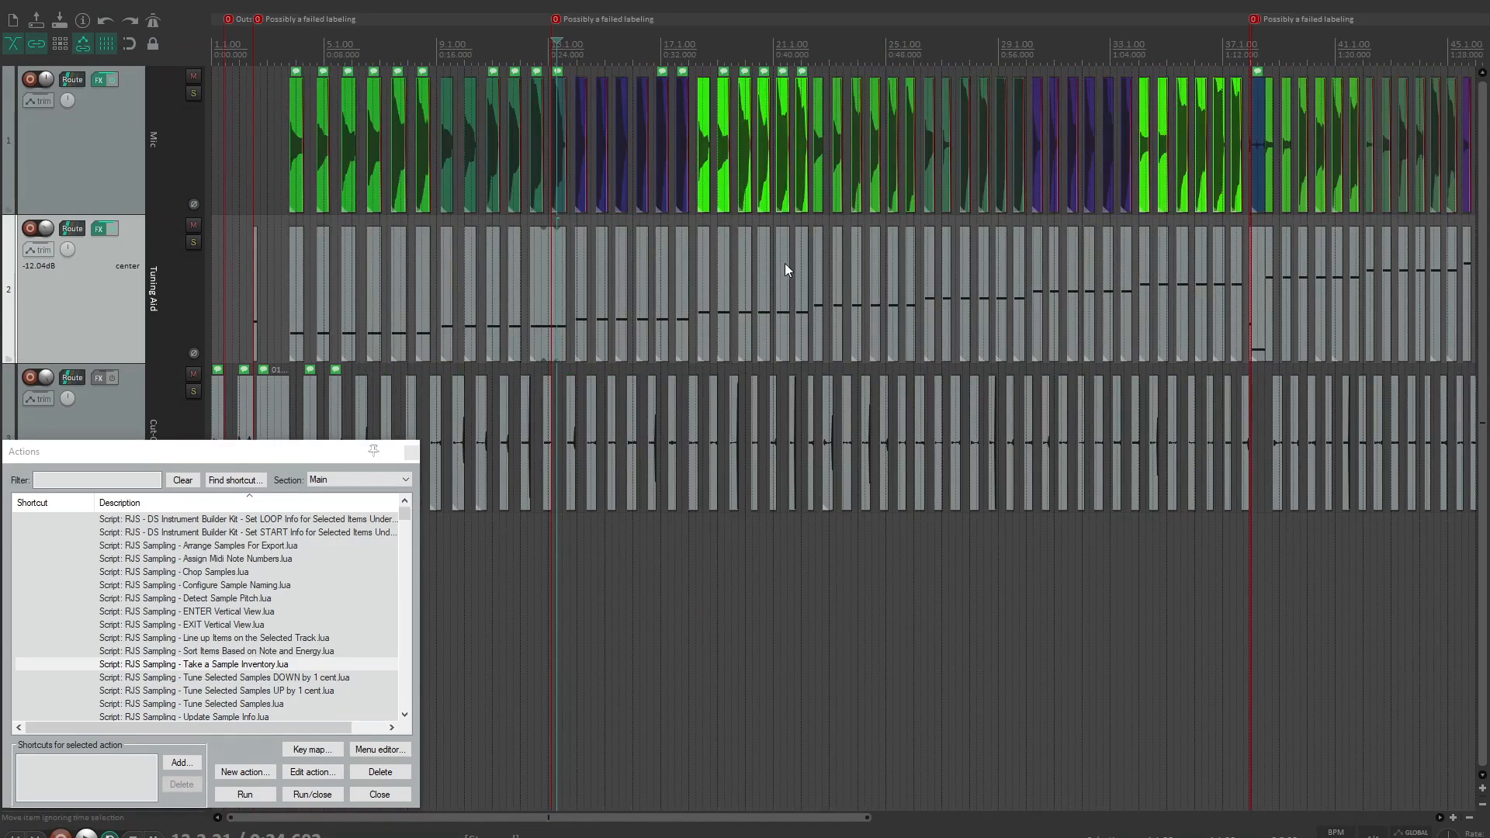
scroll(1139, 124, "up", 6)
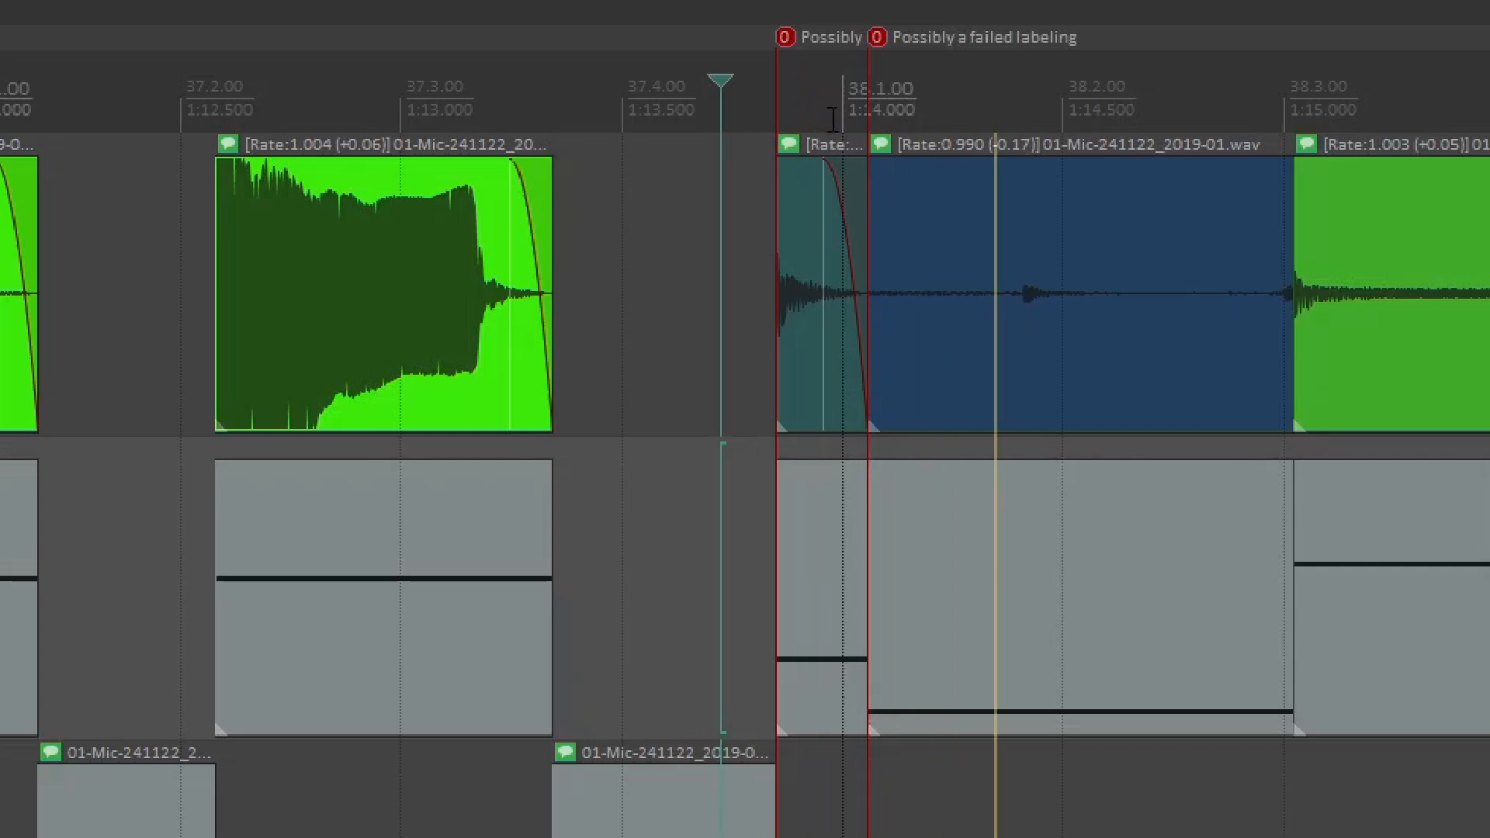
left_click(965, 332)
key("Delete")
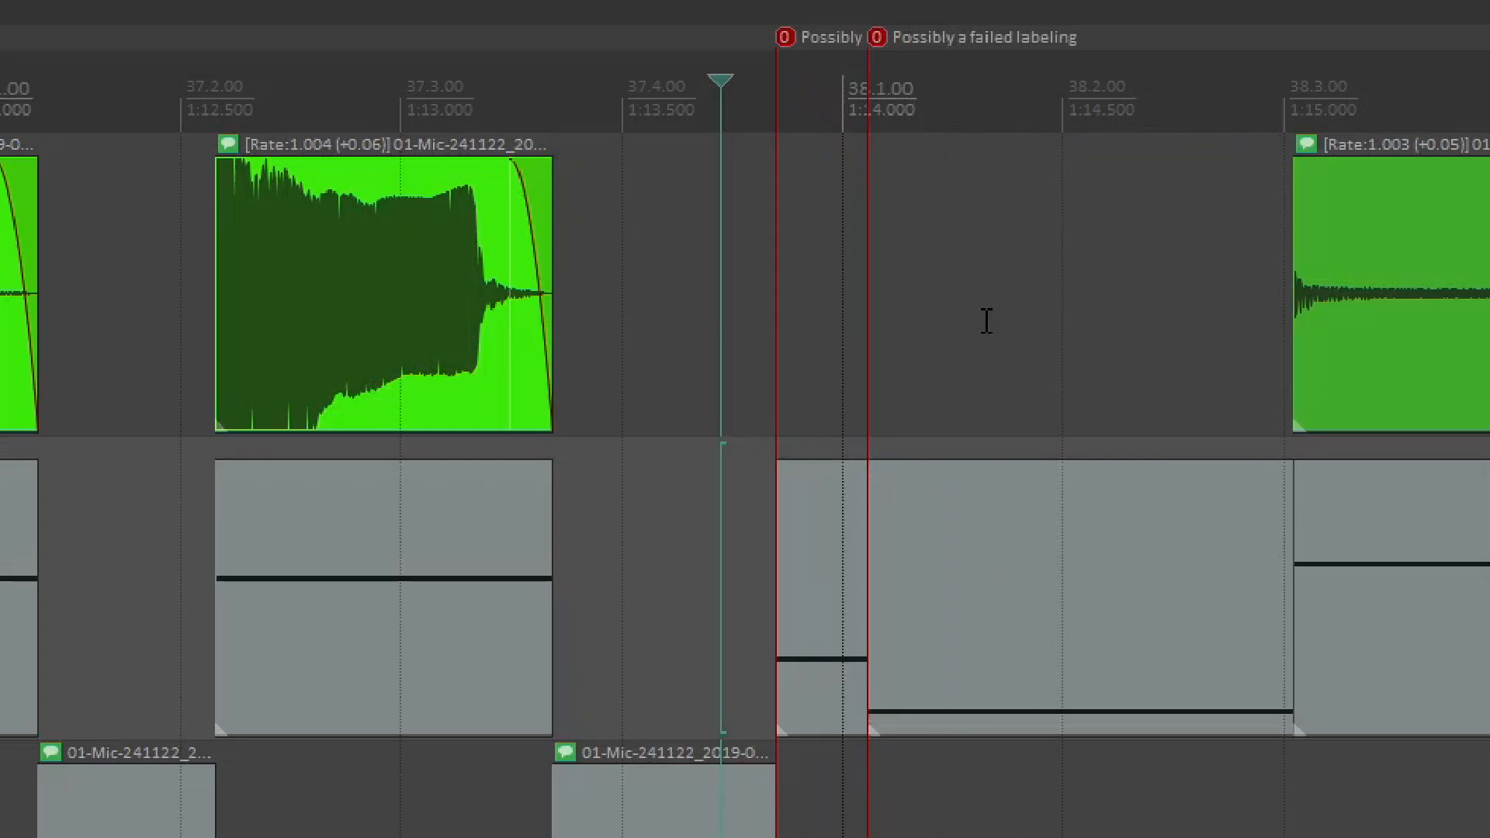
Audition the flagged Mic sample near bar 49 and replace it with a copy of the green sample that follows it.
scroll(935, 166, "down", 5)
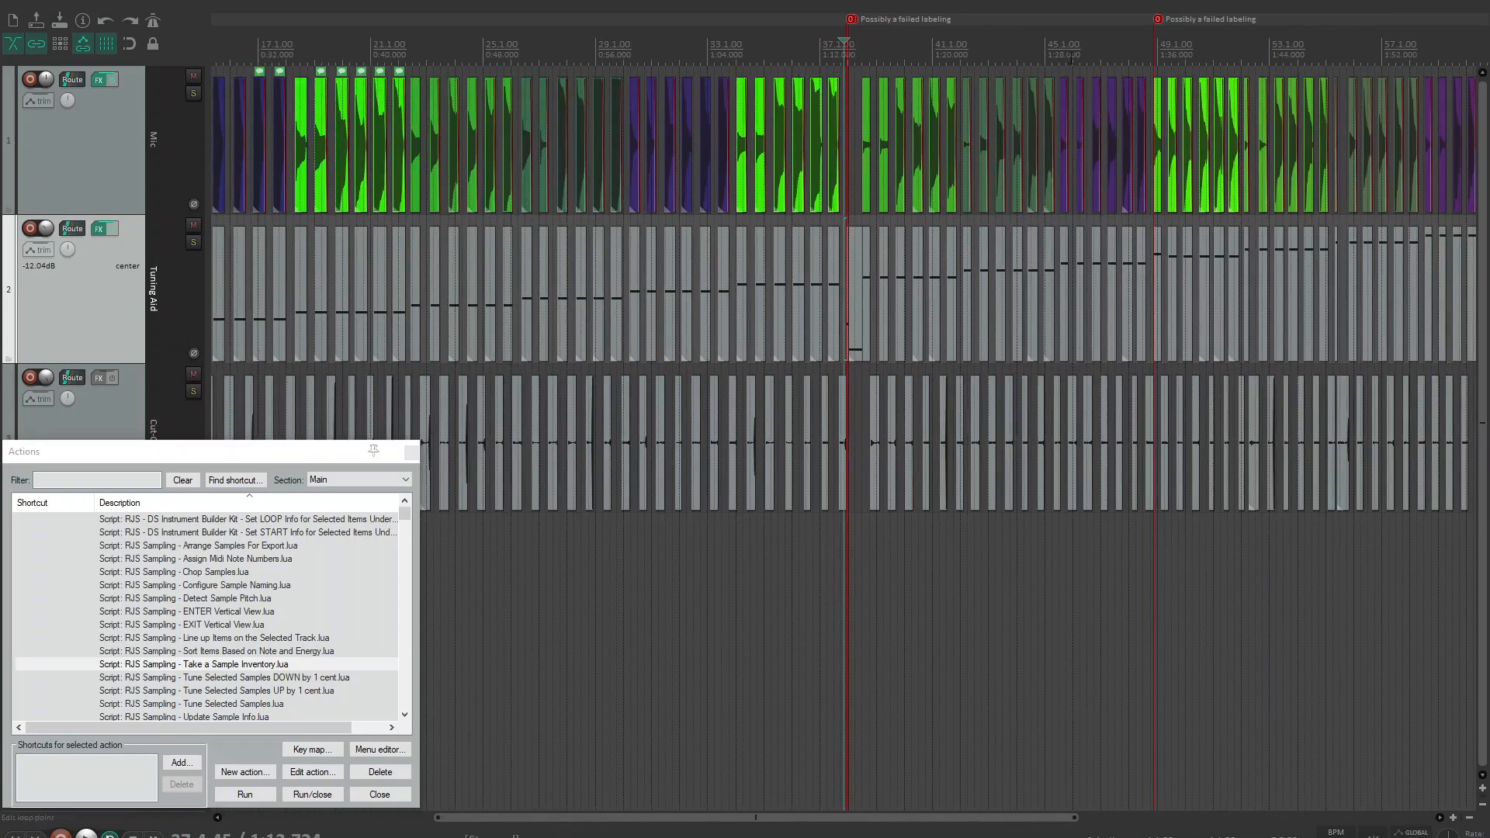
left_click(1153, 48)
scroll(1153, 48, "up", 8)
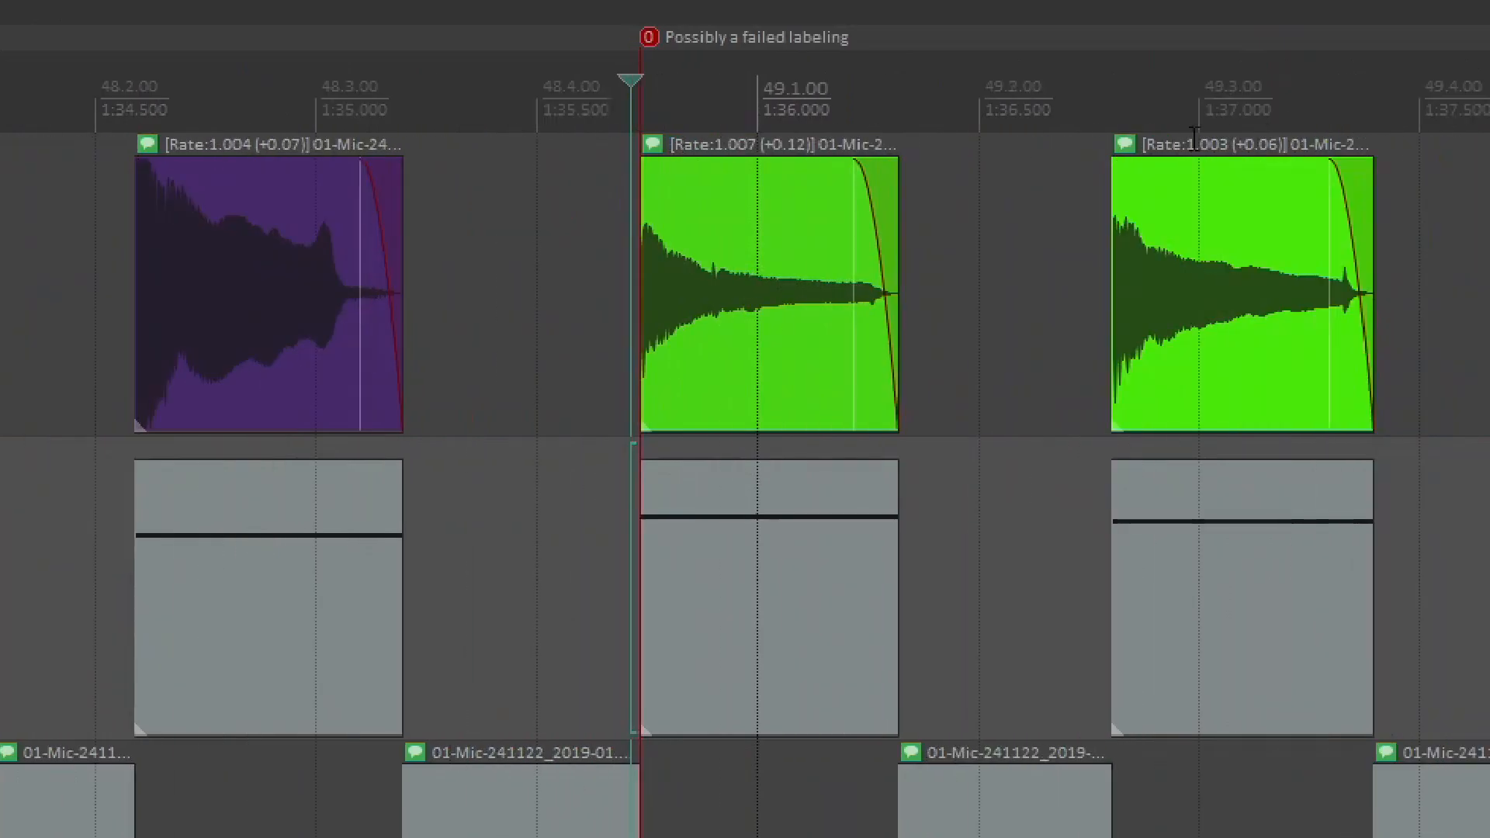
key("space")
key("space")
key("space")
key("space")
left_click(736, 320)
key("Delete")
left_click(1246, 291)
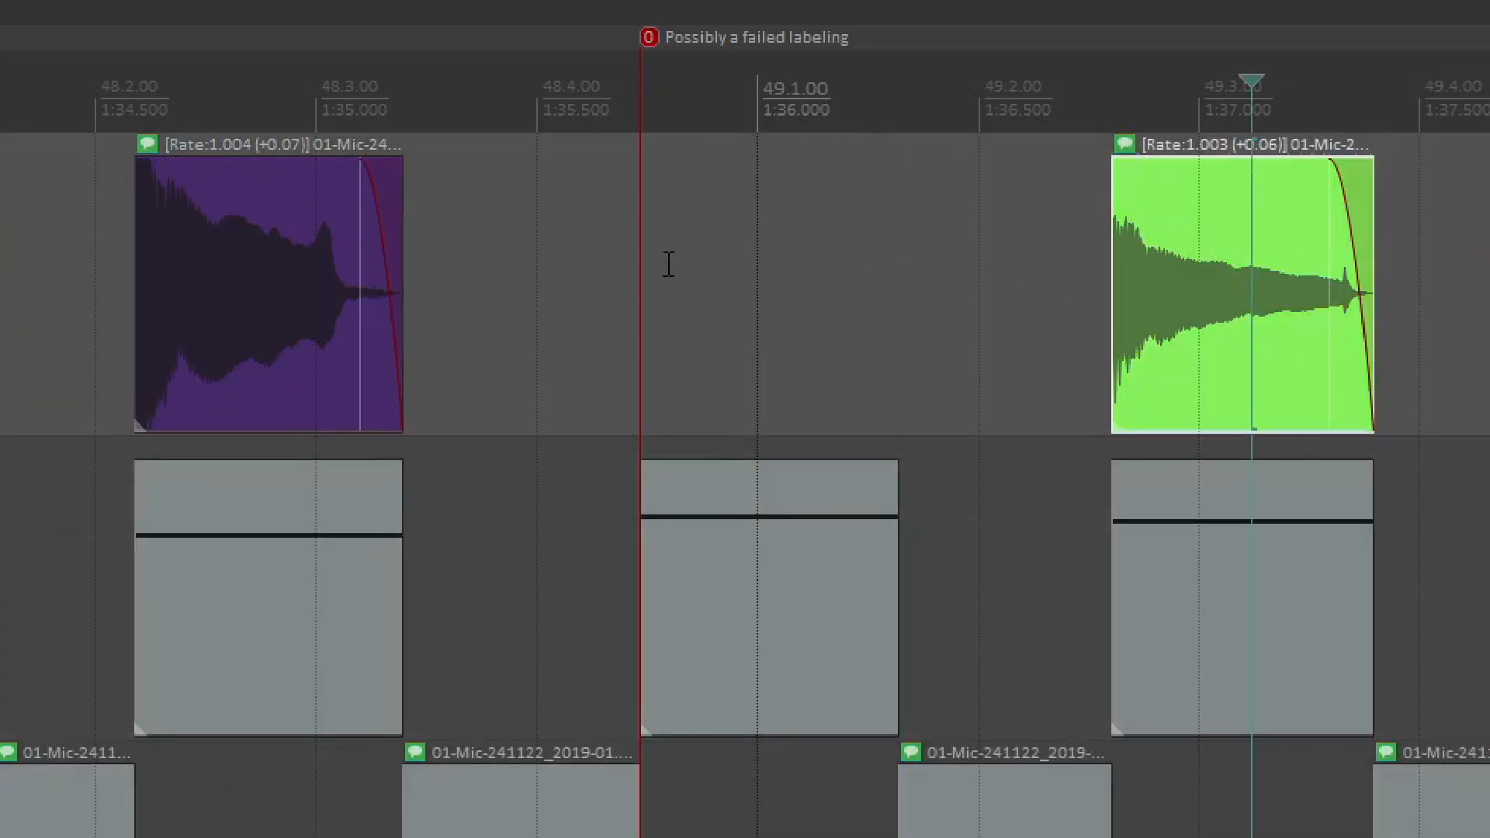
left_click(647, 273)
key("ctrl+v")
Replace the Tuning Aid item under the flagged sample near bar 49 with a copy of the next Tuning Aid item.
left_click(818, 599)
key("Delete")
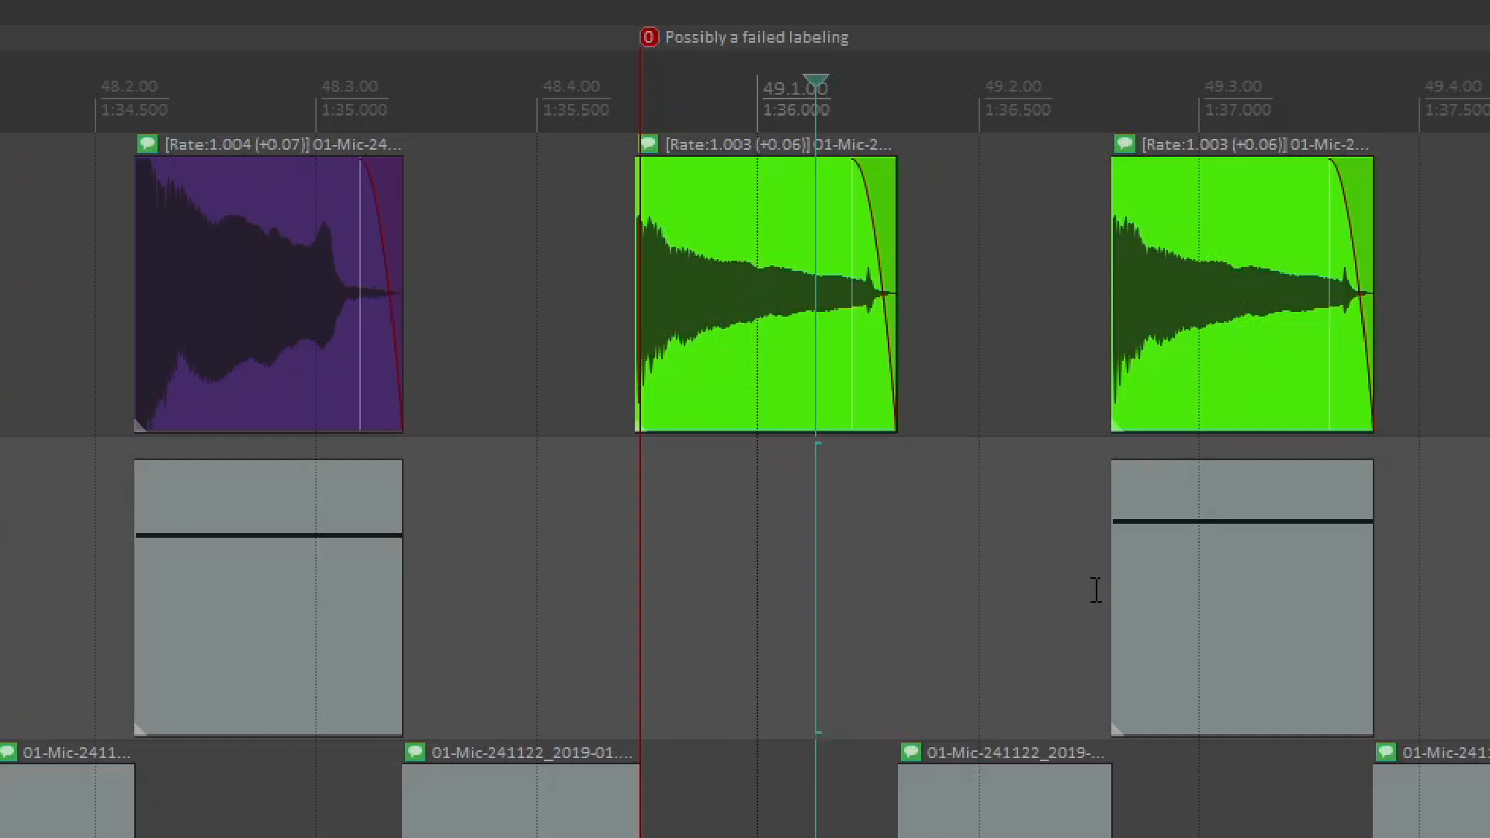
left_click_drag(1118, 610, 632, 579)
Run the RJS Sampling - Update Sample Info script to refresh the sample labels.
scroll(702, 552, "down", 2)
scroll(701, 552, "down", 7)
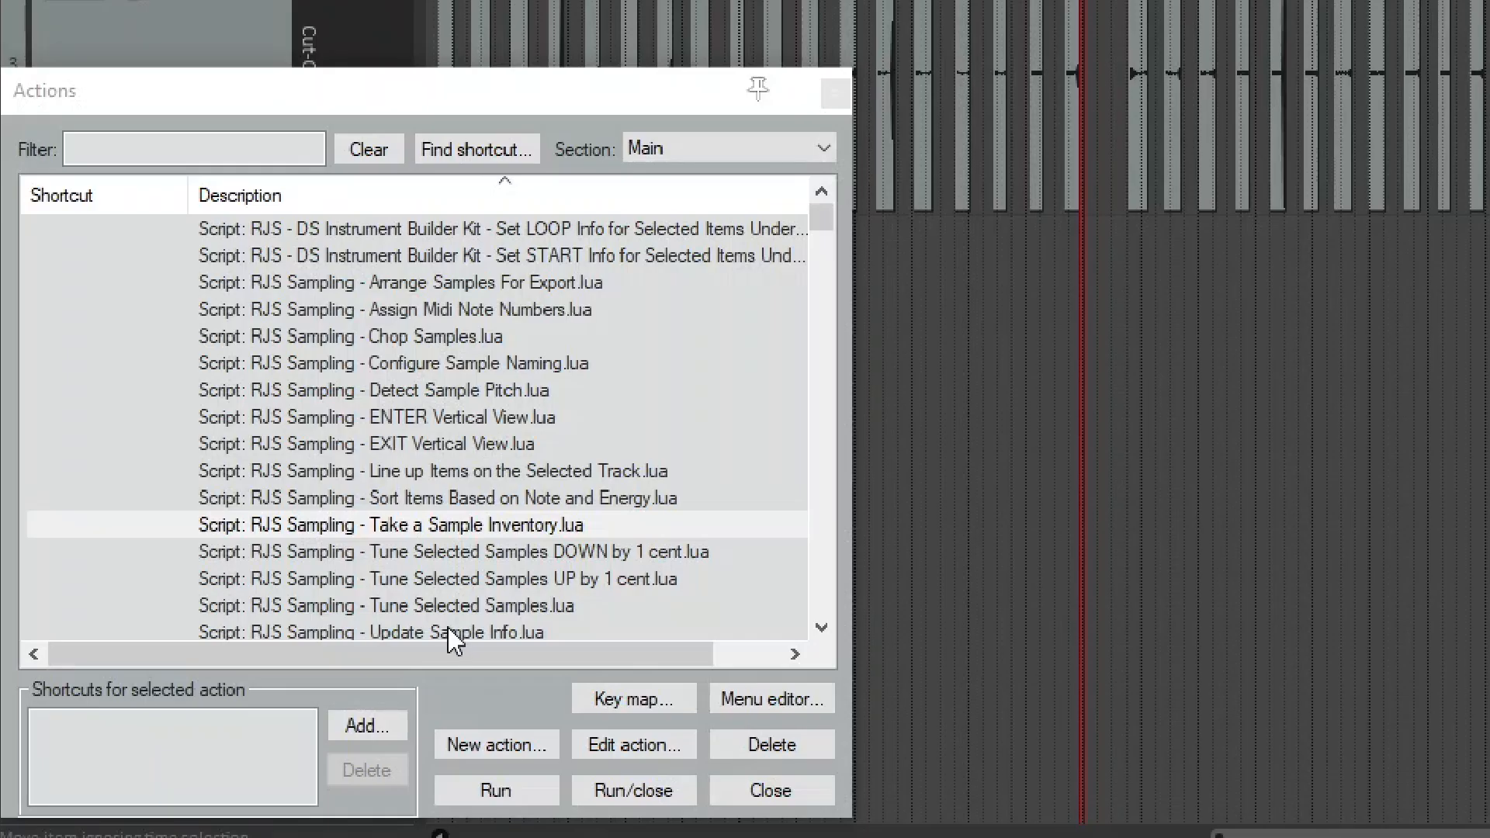
left_click(224, 715)
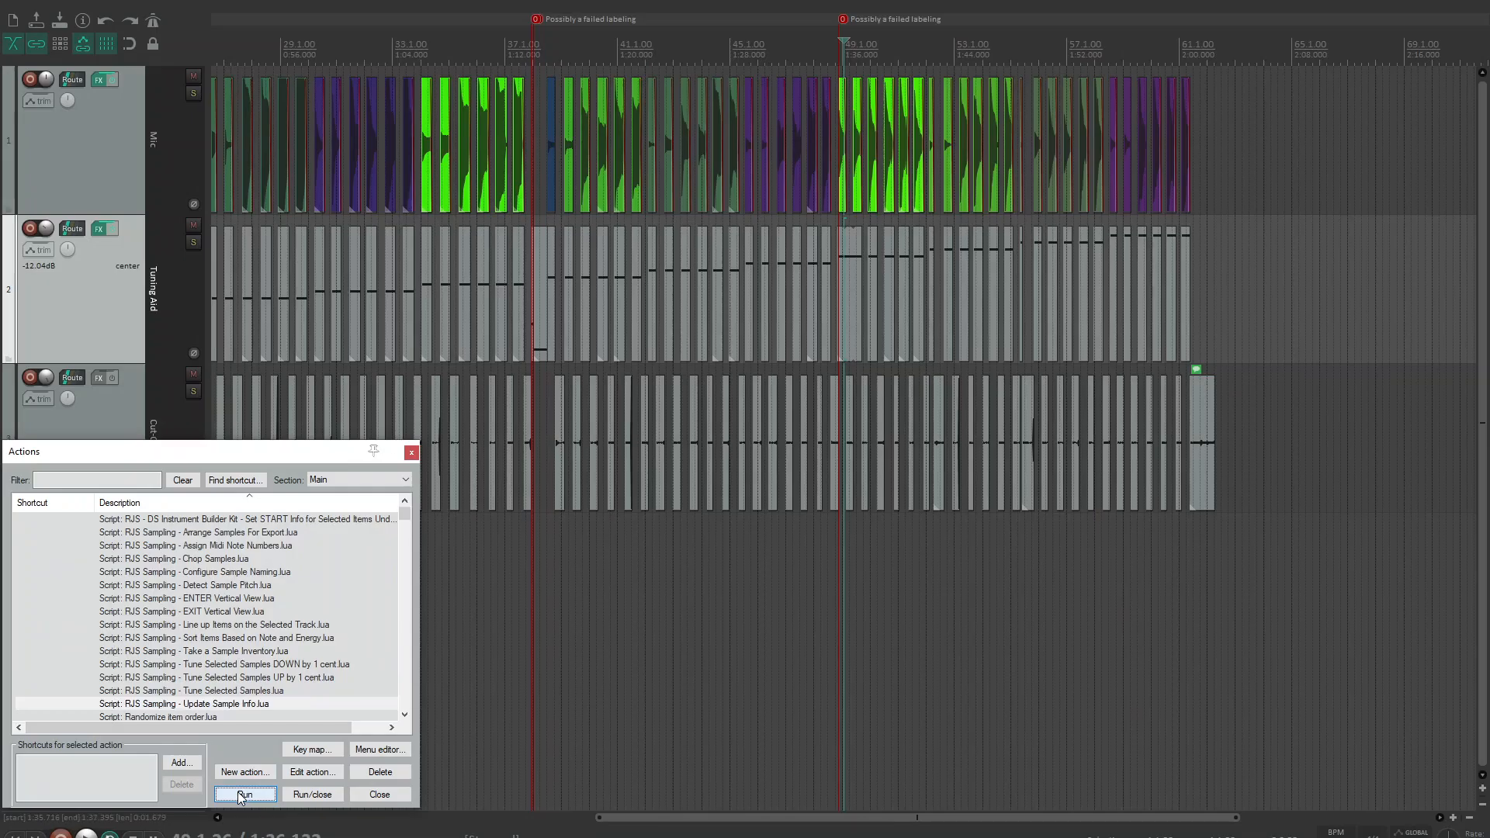
left_click(497, 792)
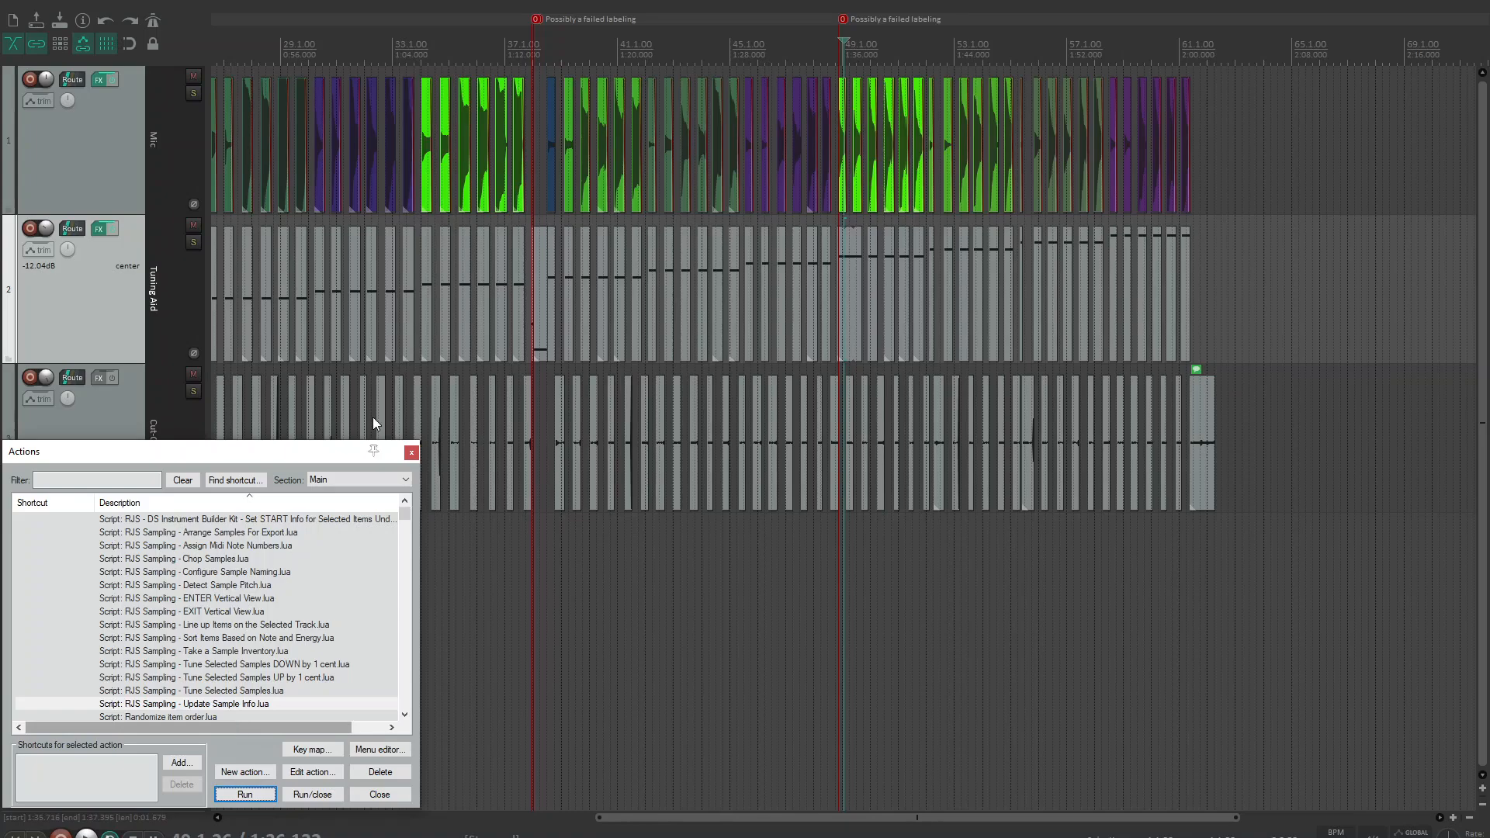
Delete the long leftover Tuning Aid item at bar 38, ahead of the blue sample, and rerun Update Sample Info.
left_click(548, 60)
scroll(525, 189, "up", 5)
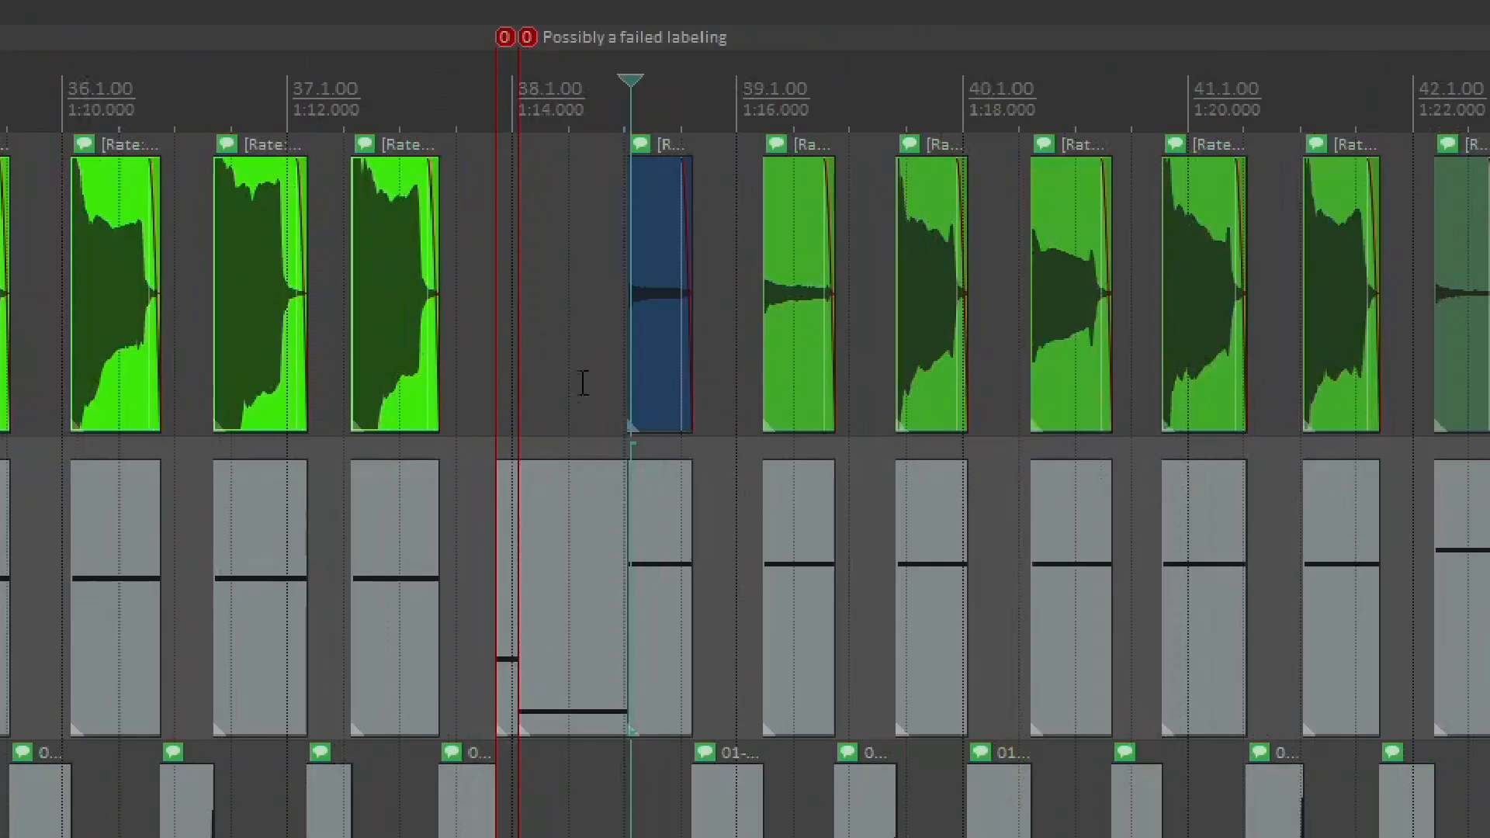
left_click(564, 611)
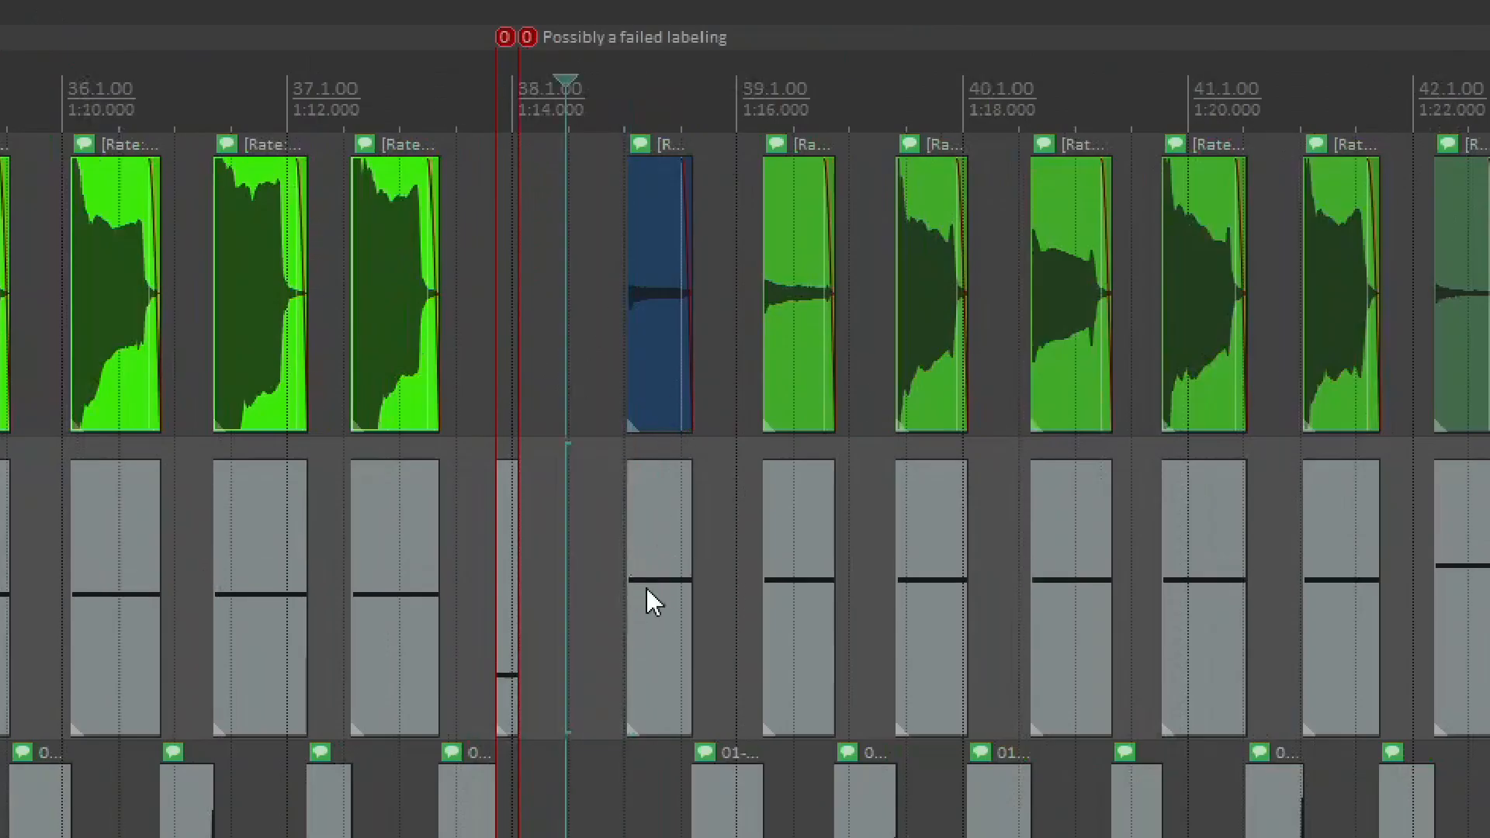
key("Delete")
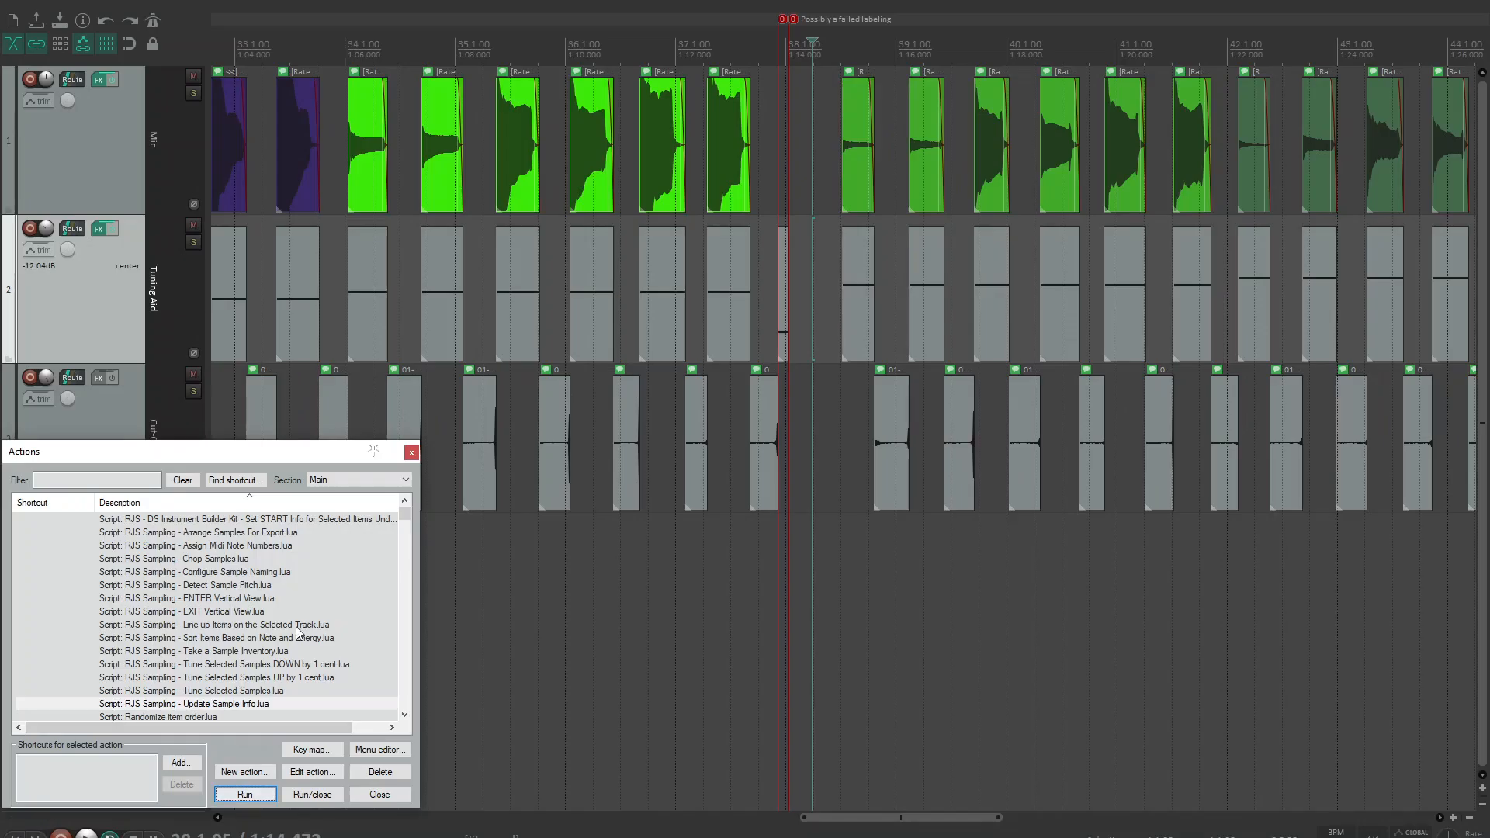
Take a new sample inventory of the corrected project with 3 velocity layers and 2 round robins, and close the report.
scroll(449, 179, "down", 15)
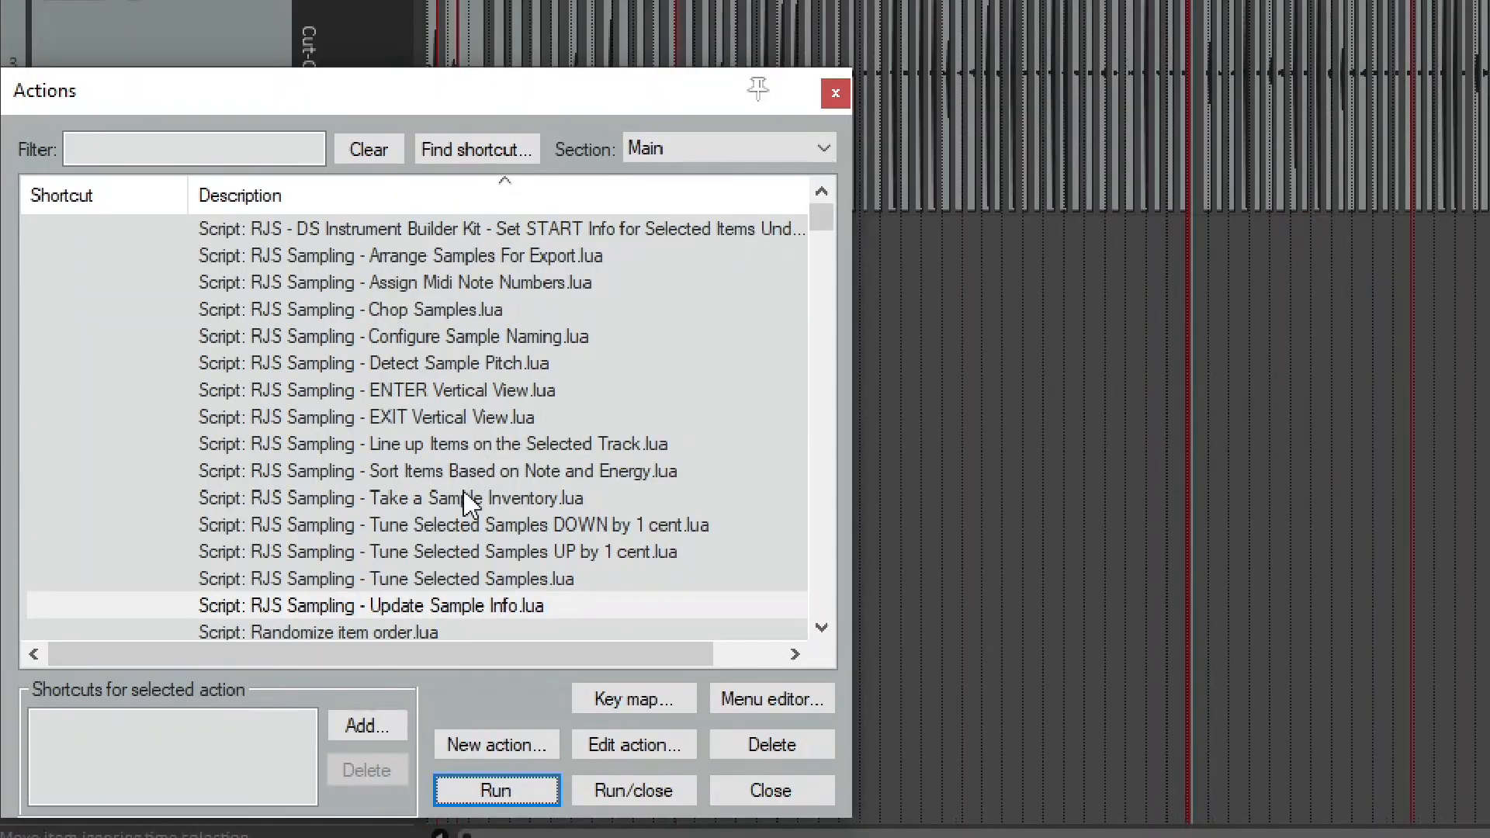
left_click(229, 652)
left_click(516, 788)
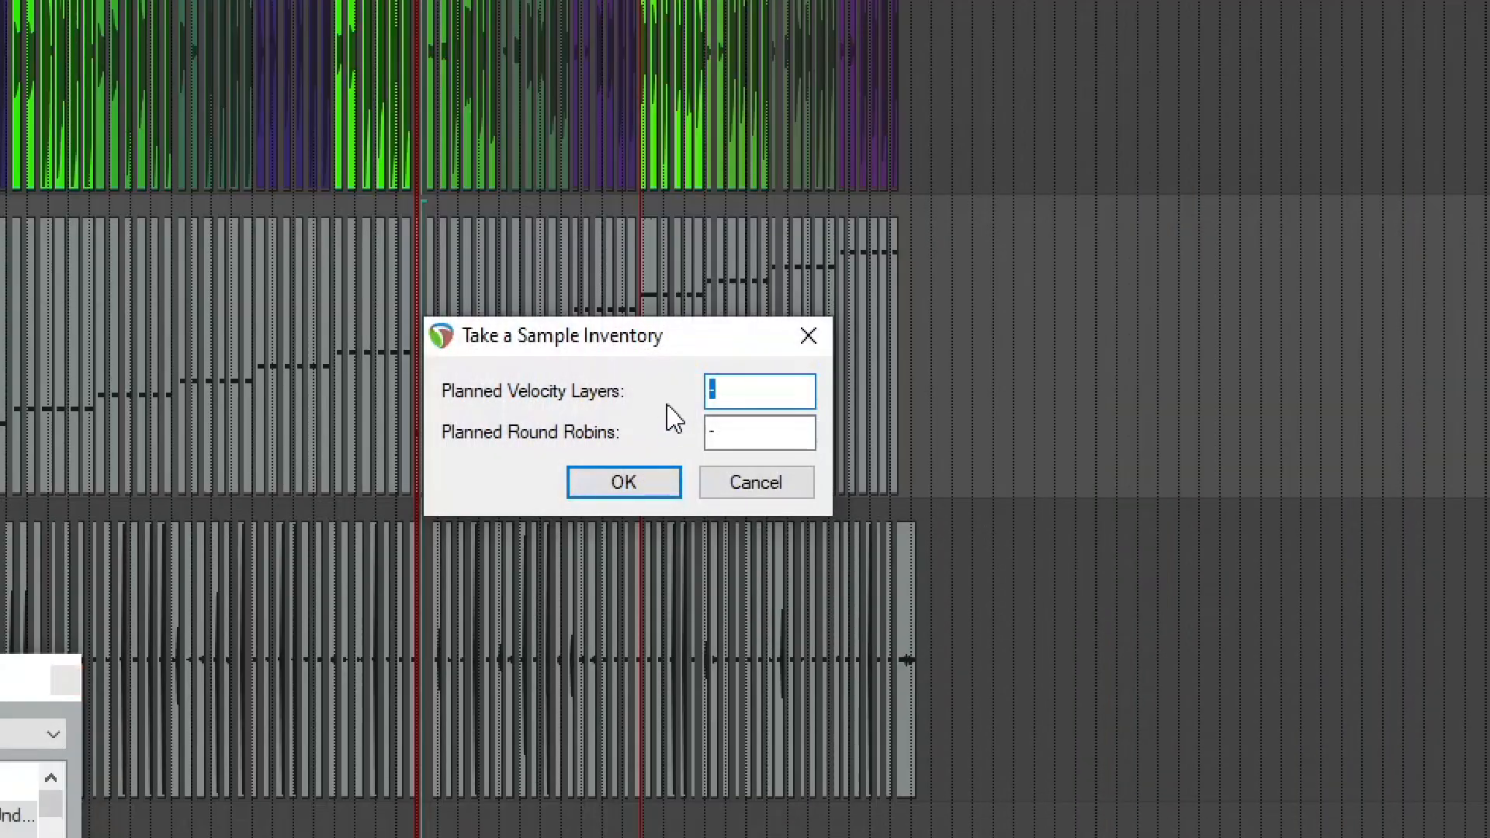
key("Tab")
type("2")
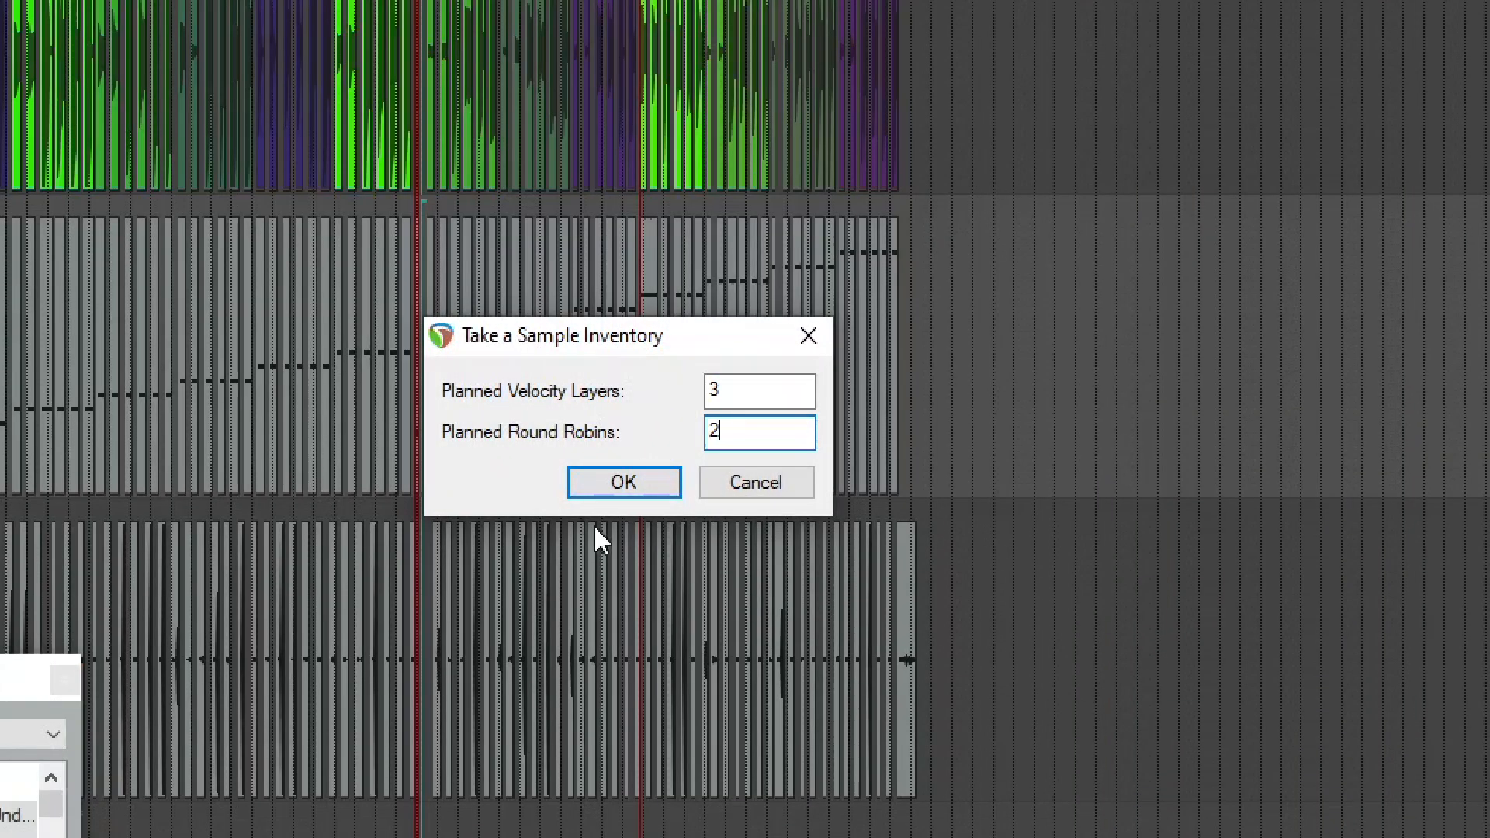
left_click(633, 489)
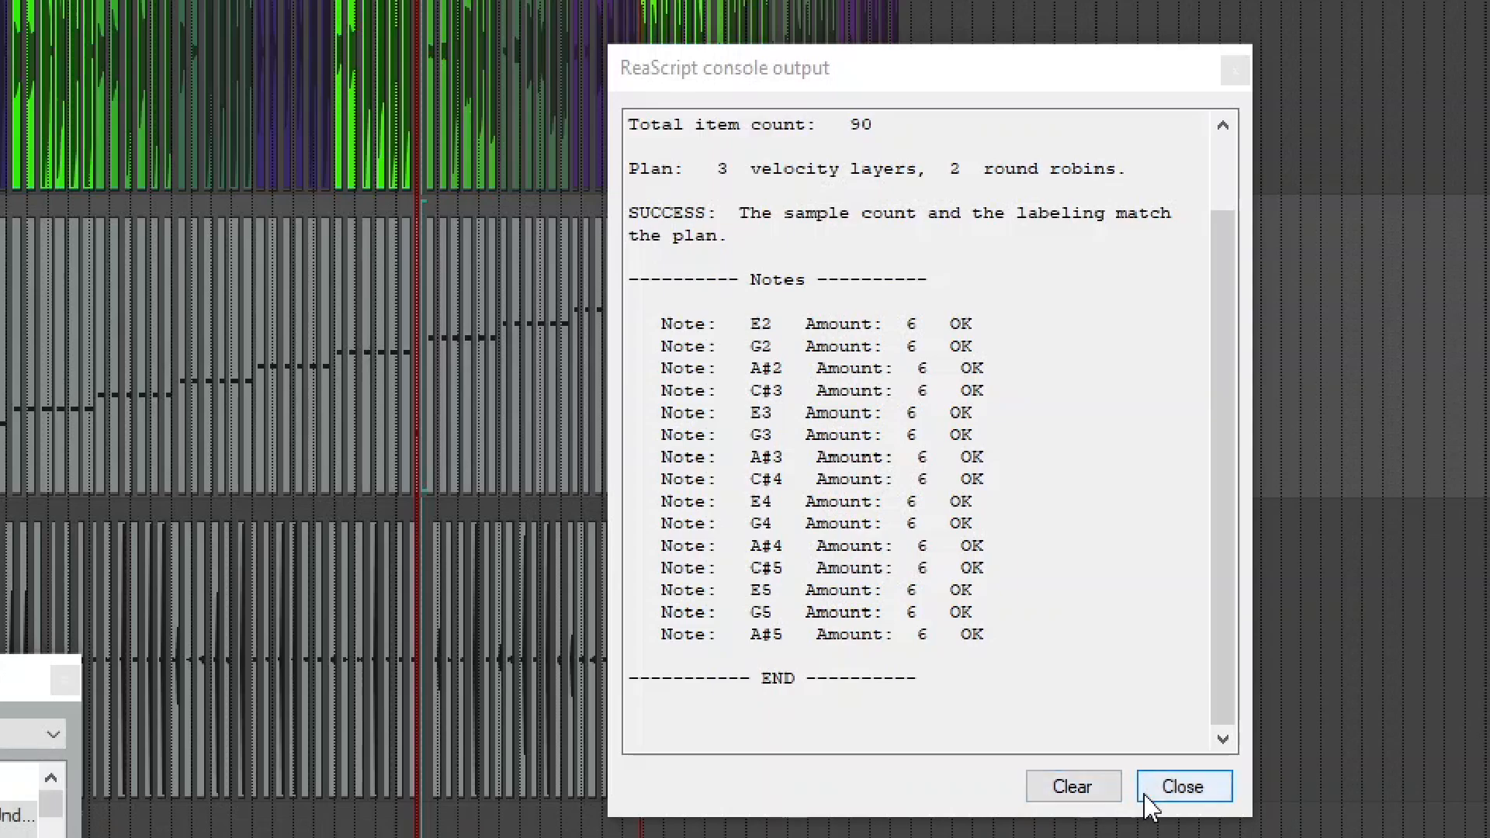
left_click(1183, 787)
Run RJS Sampling - Arrange Samples For Export with articulation name Guitar, 3 velocity layers and 2 round robins, and close the Actions window.
key("question")
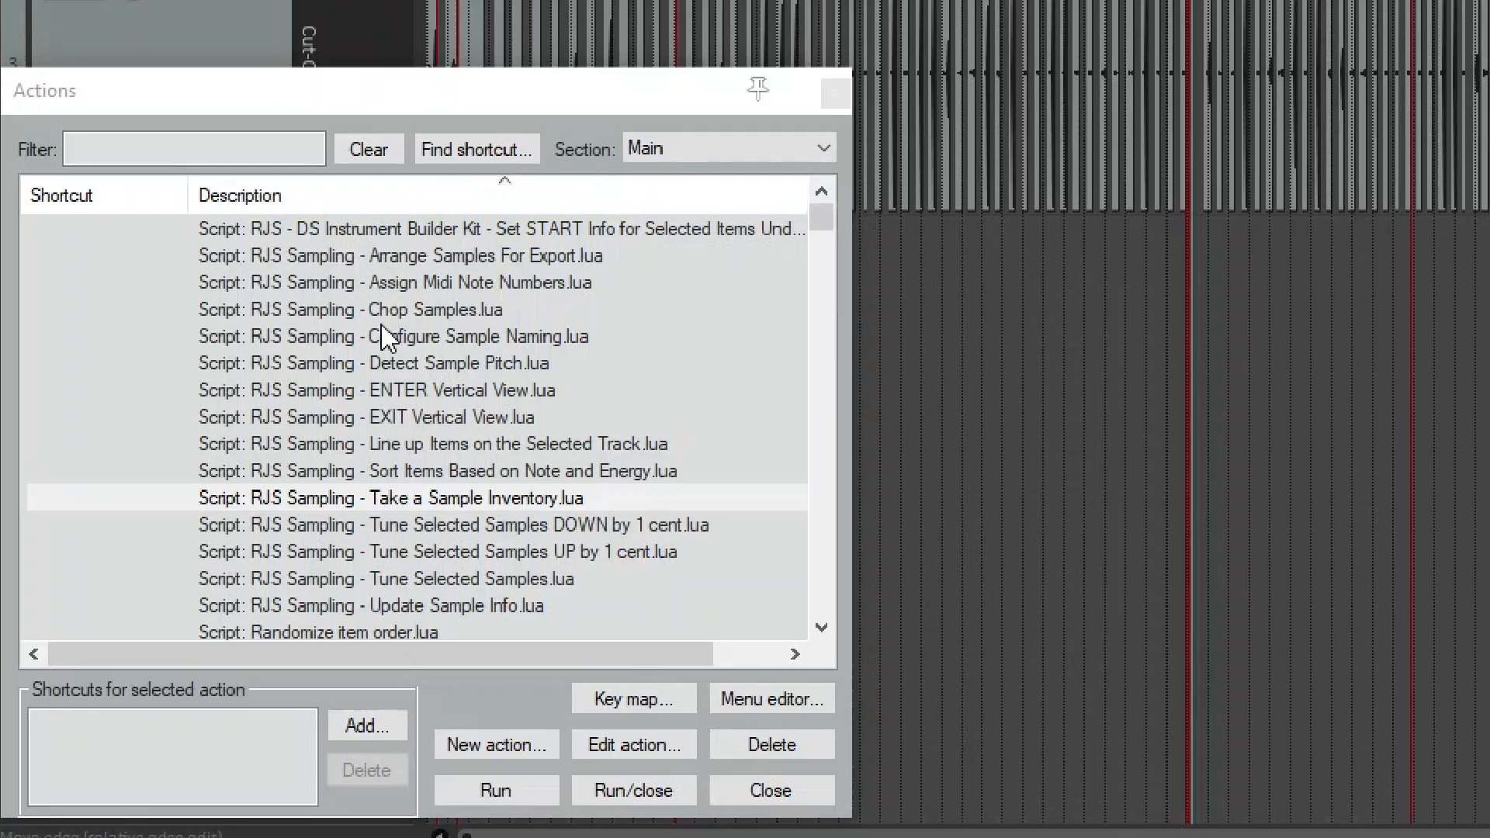
left_click(392, 258)
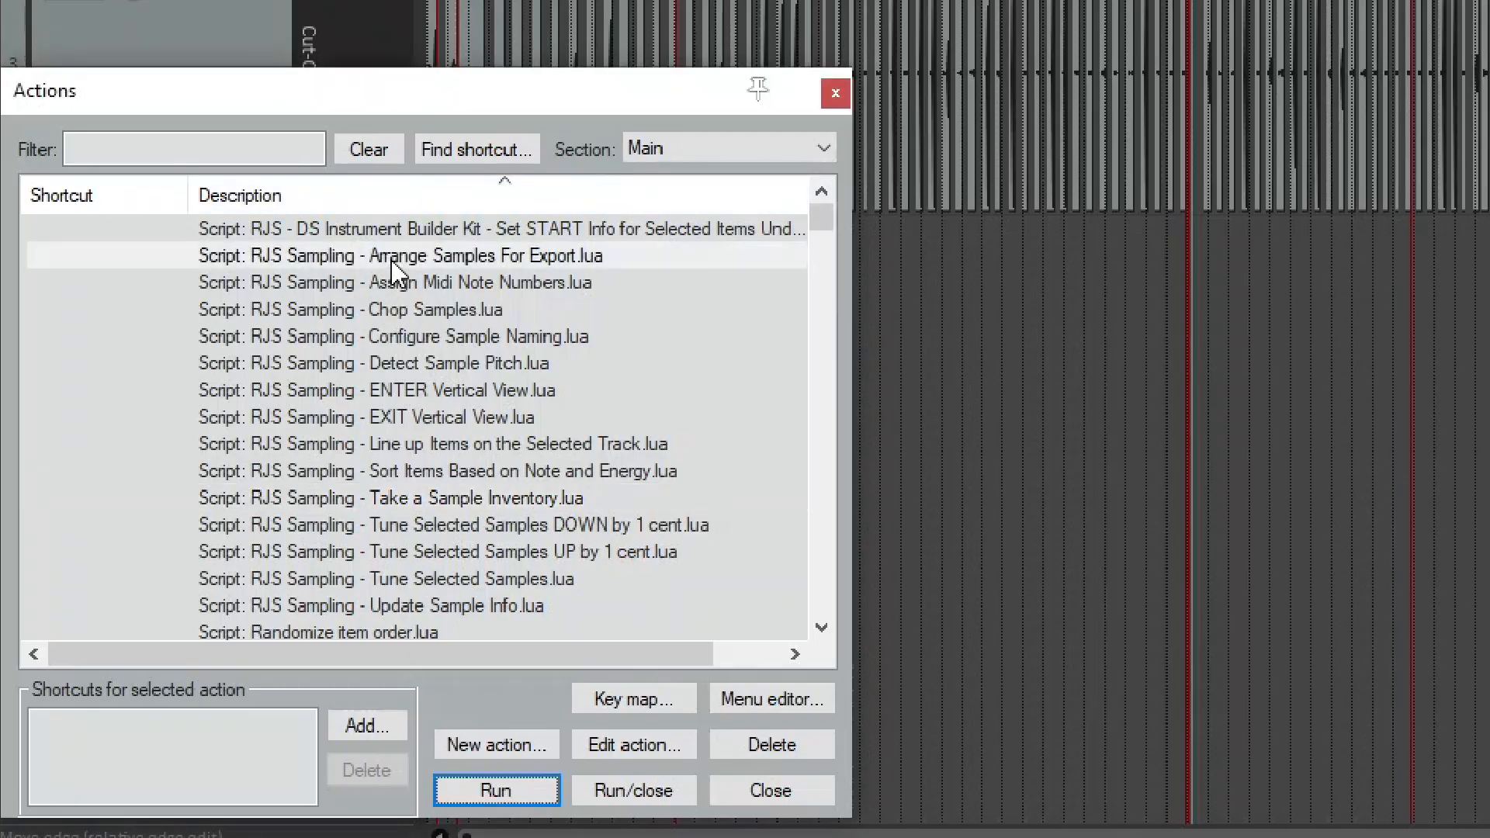
left_click(497, 791)
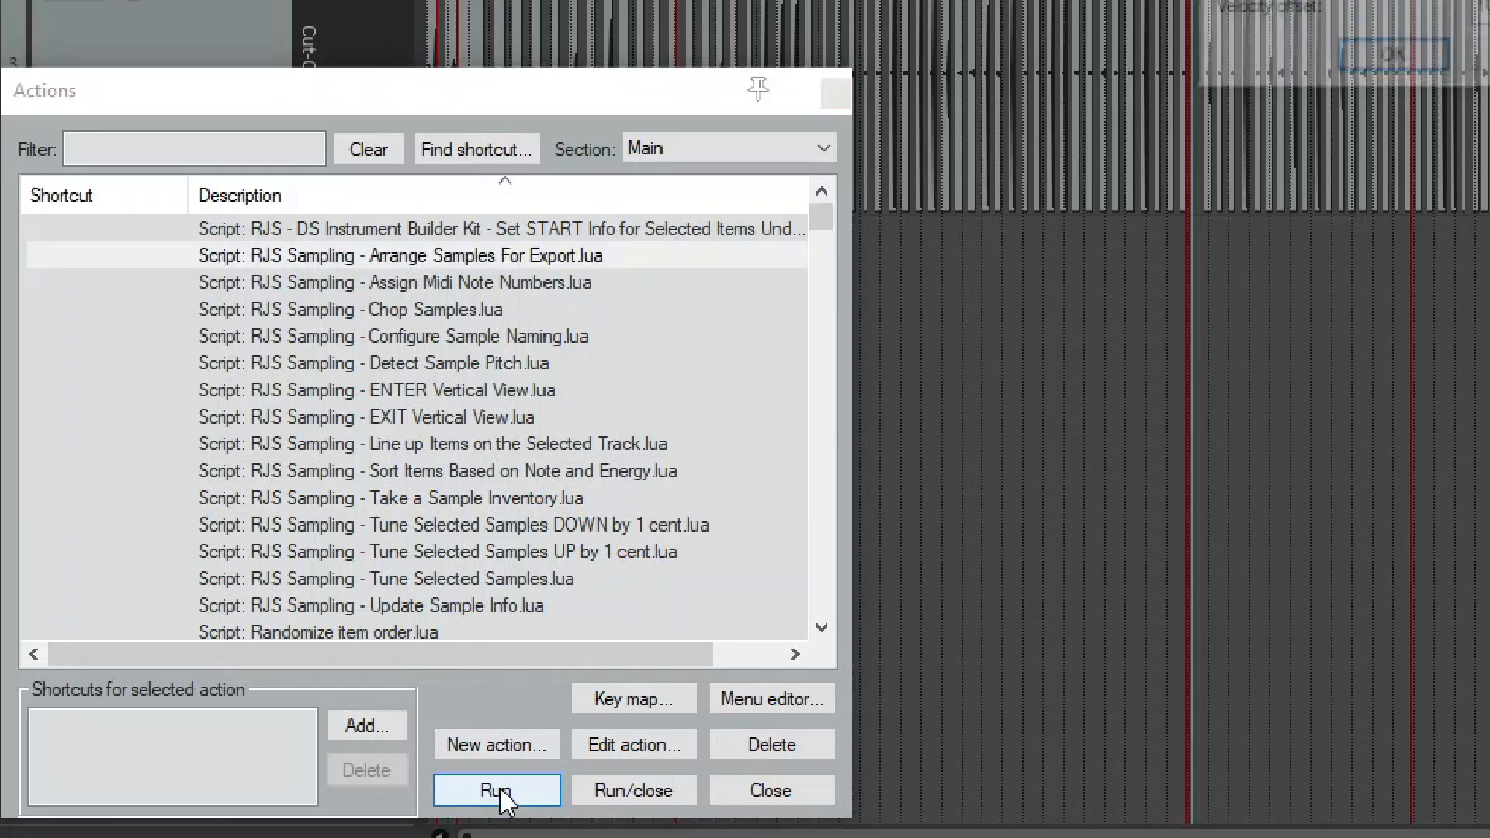
type("Guitar")
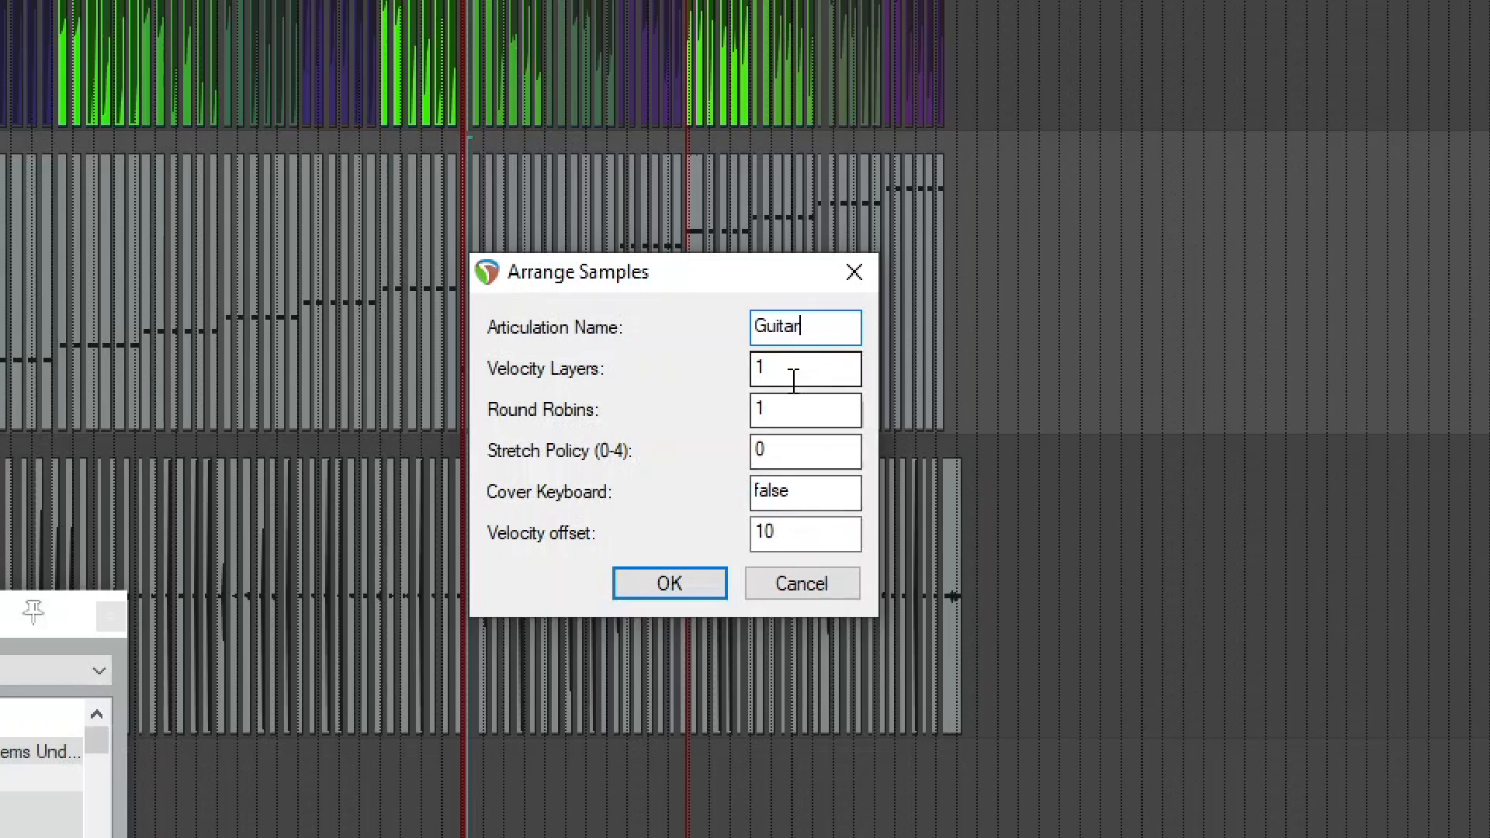
key("Tab")
type("3")
key("Tab")
type("2")
left_click(687, 438)
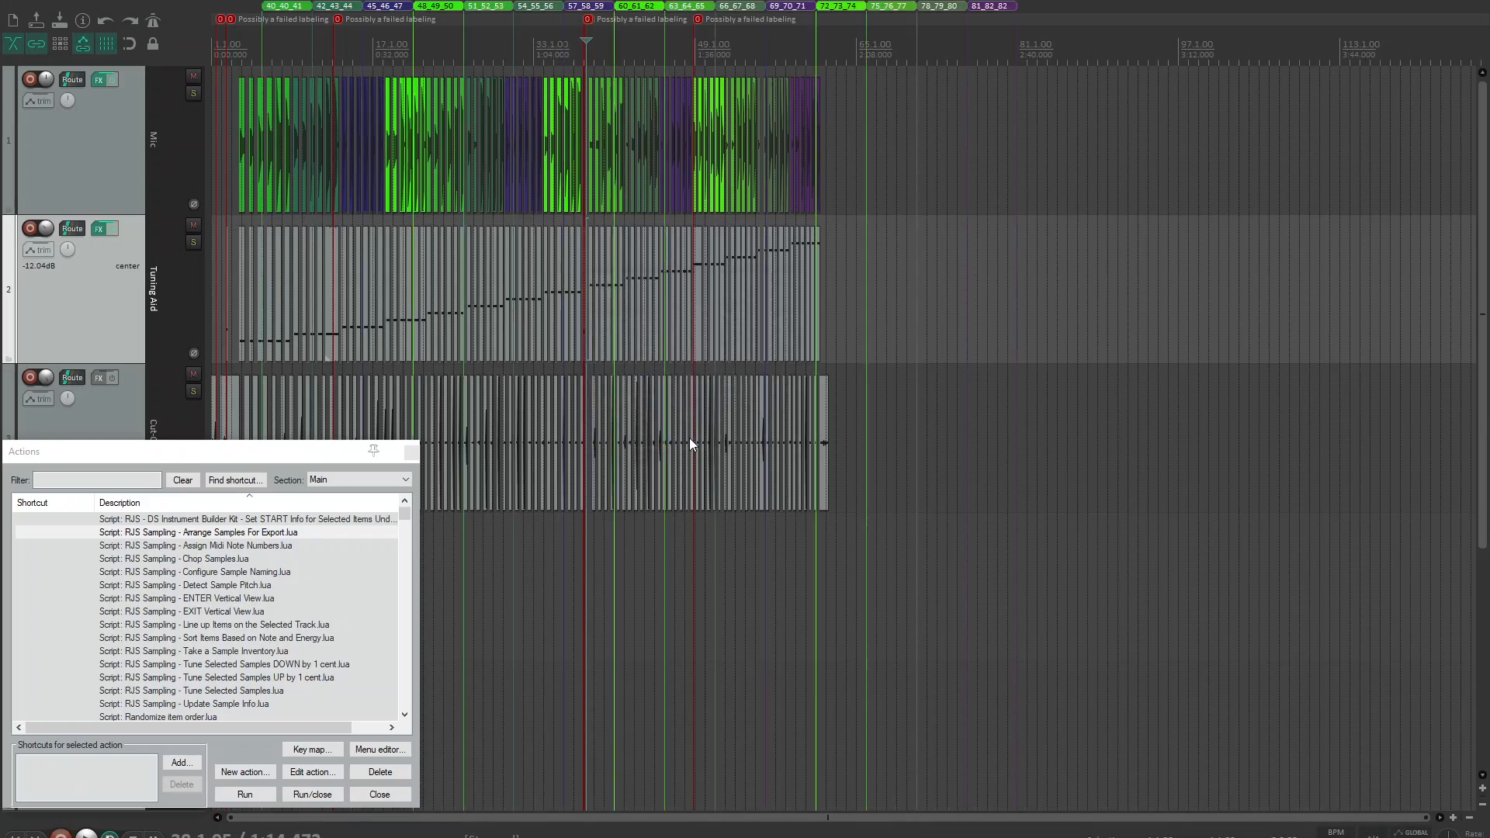
left_click(404, 453)
Render the arranged samples as 90 stereo 24-bit WAV files at 48000 Hz, named $parenttrack\$parenttrack_$region_$track.
scroll(566, 559, "down", 10)
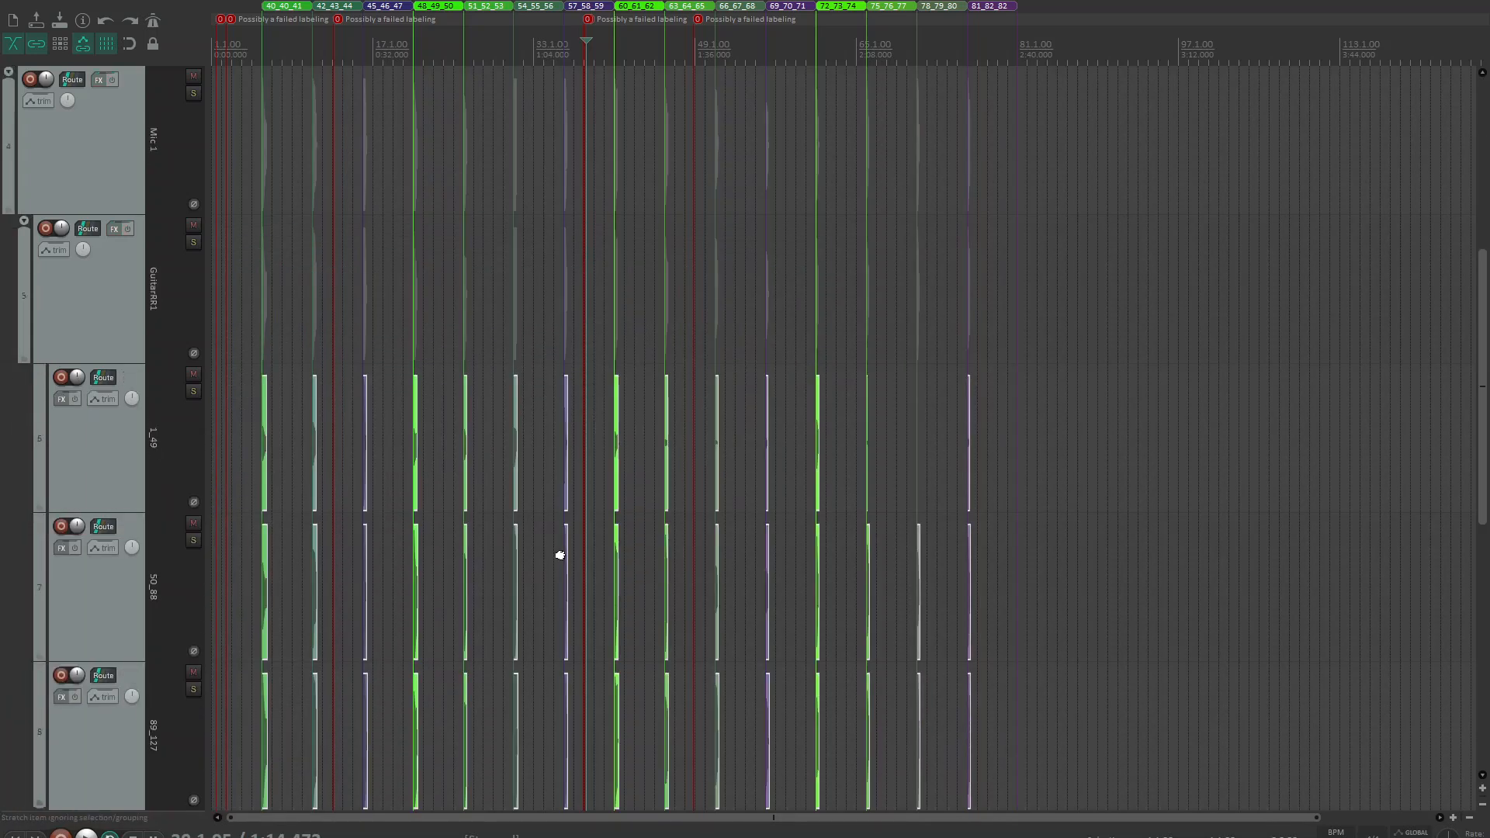
scroll(628, 489, "down", 5)
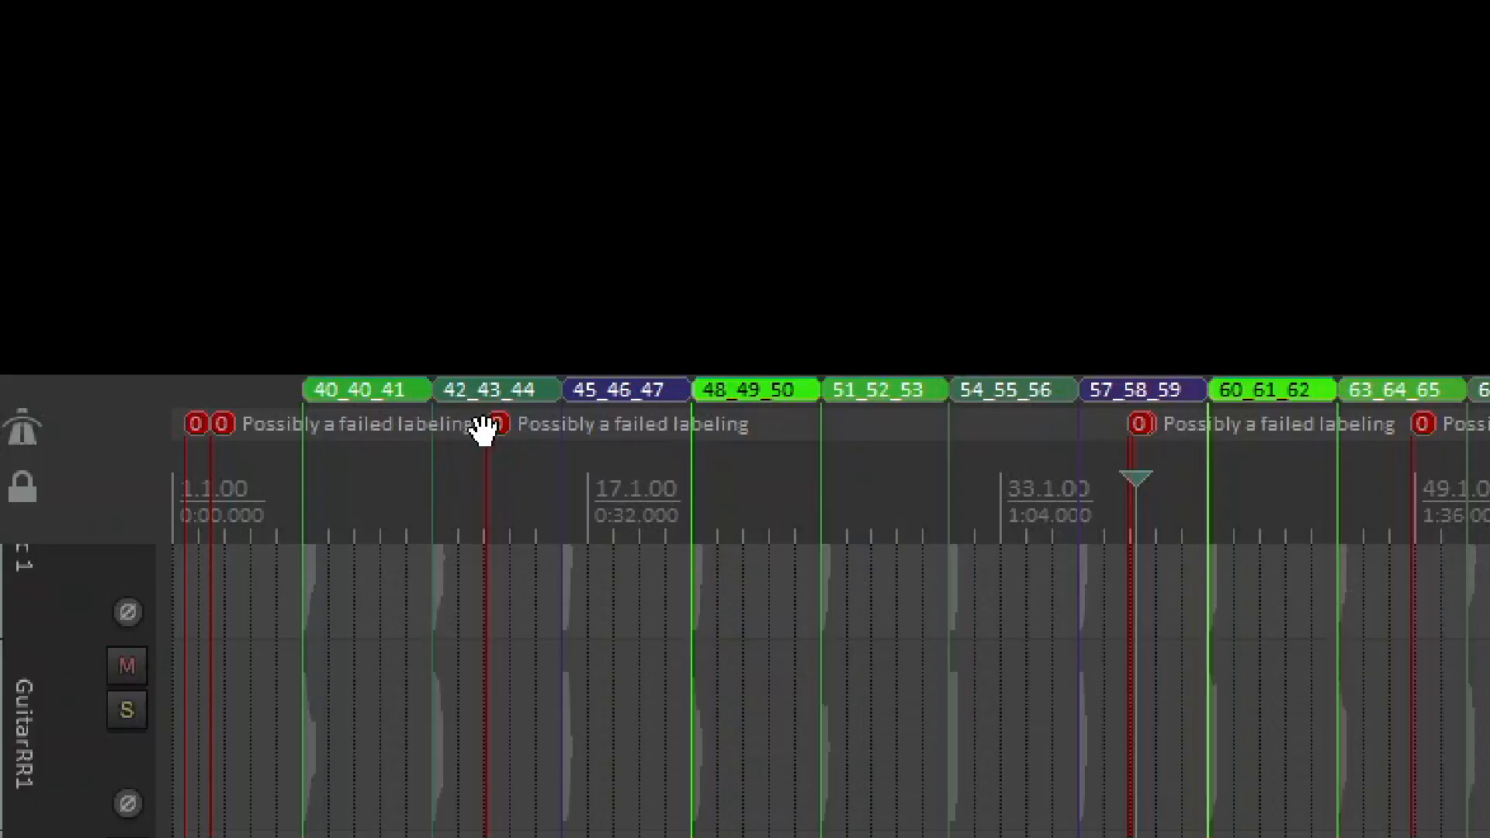
scroll(674, 424, "up", 2)
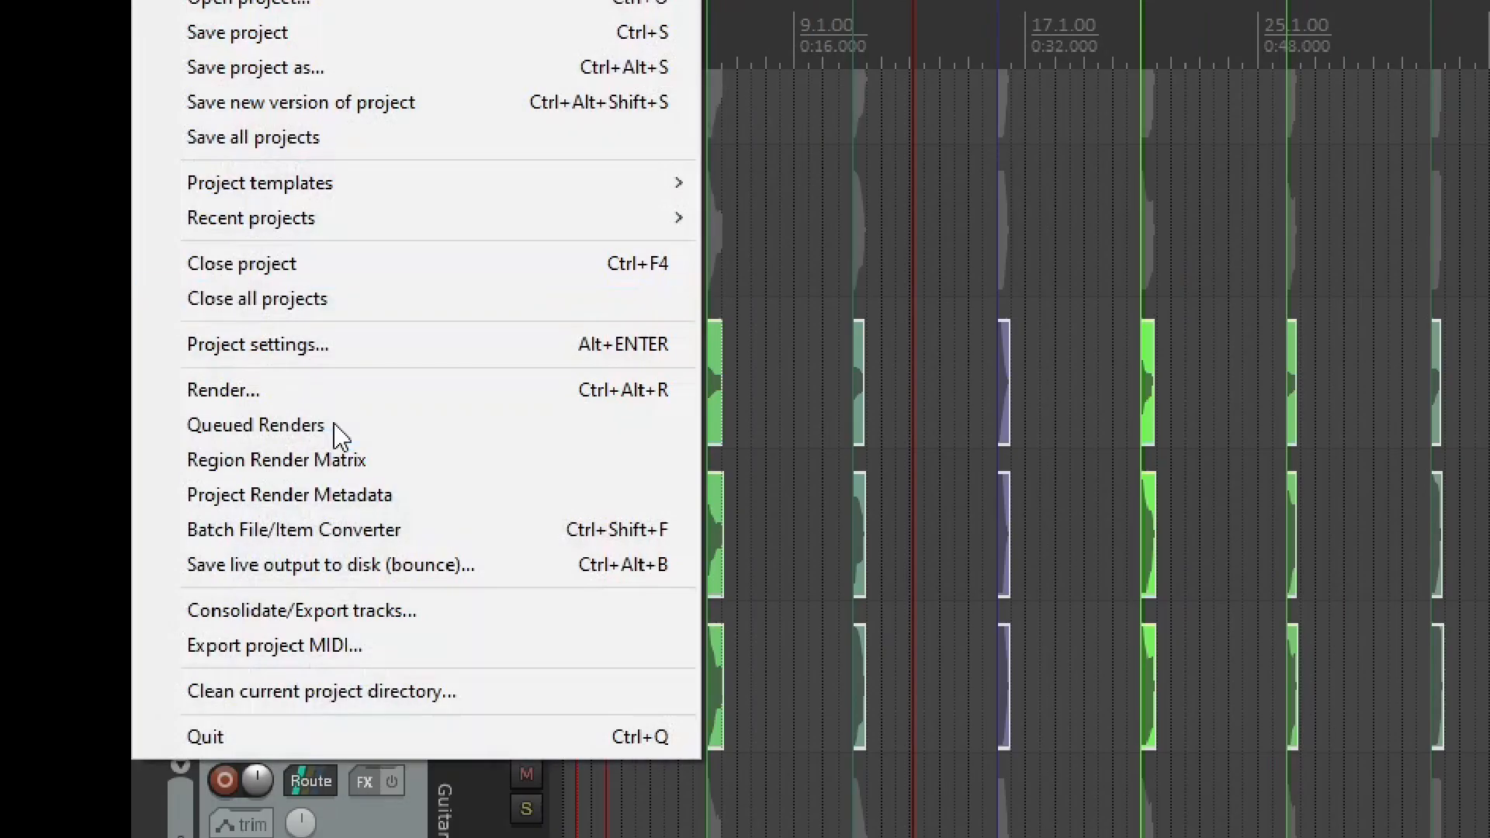
left_click(300, 392)
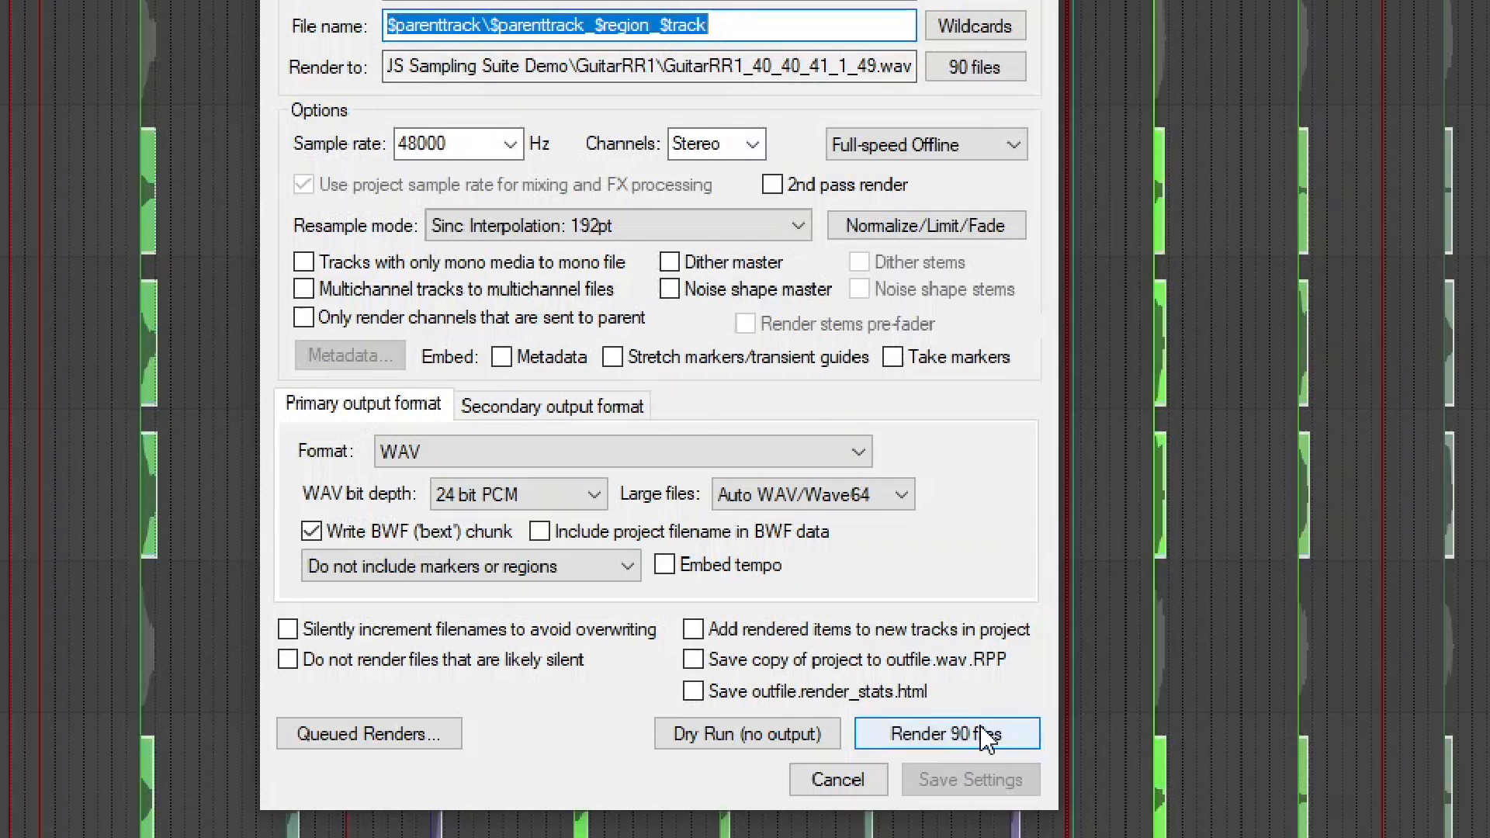
left_click(986, 738)
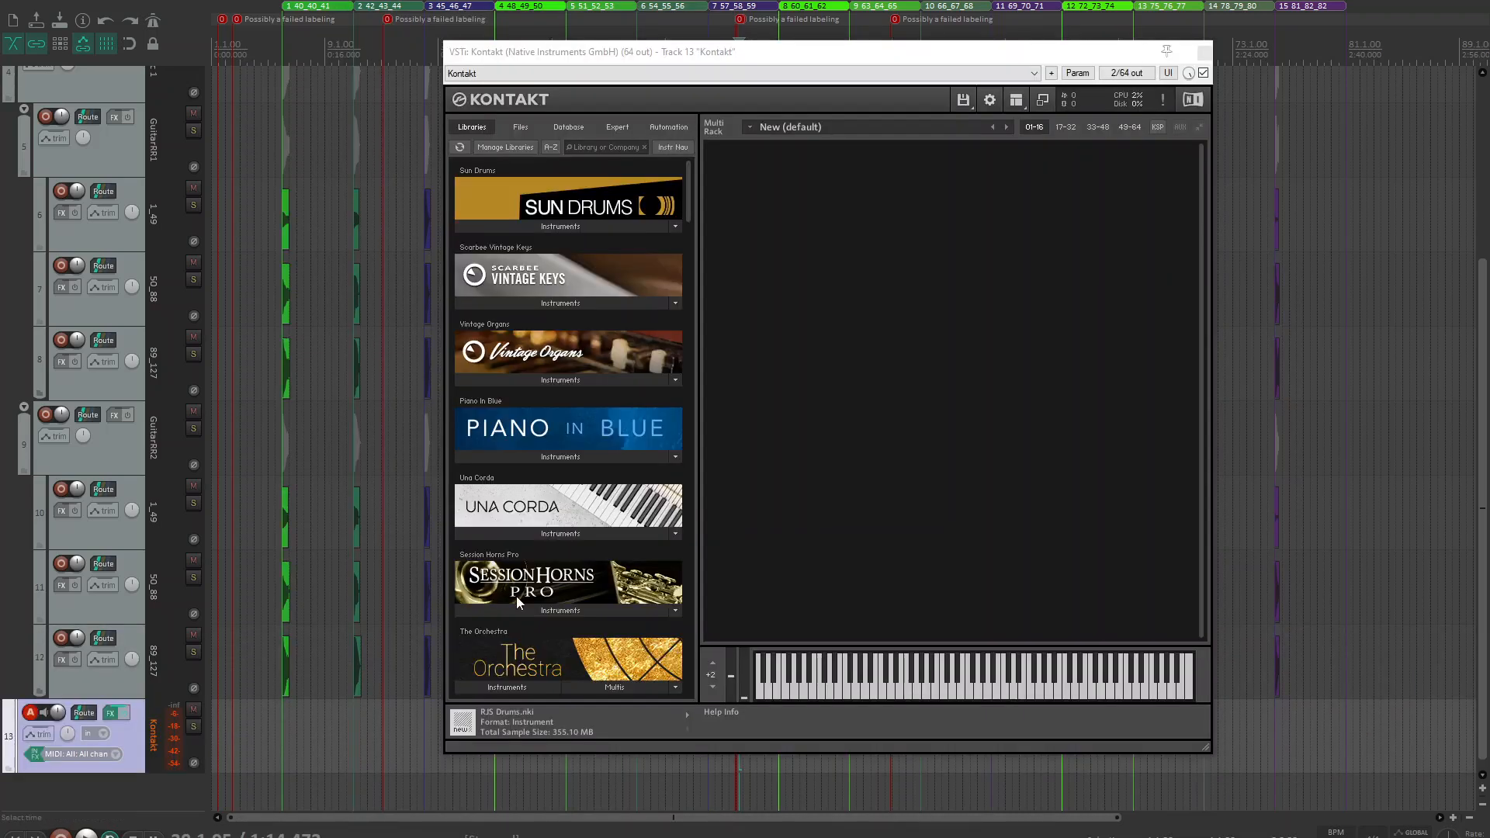
Create a new default instrument, open it for editing, and set its group's start option to Cycle Round Robin.
double_click(806, 172)
left_click(723, 154)
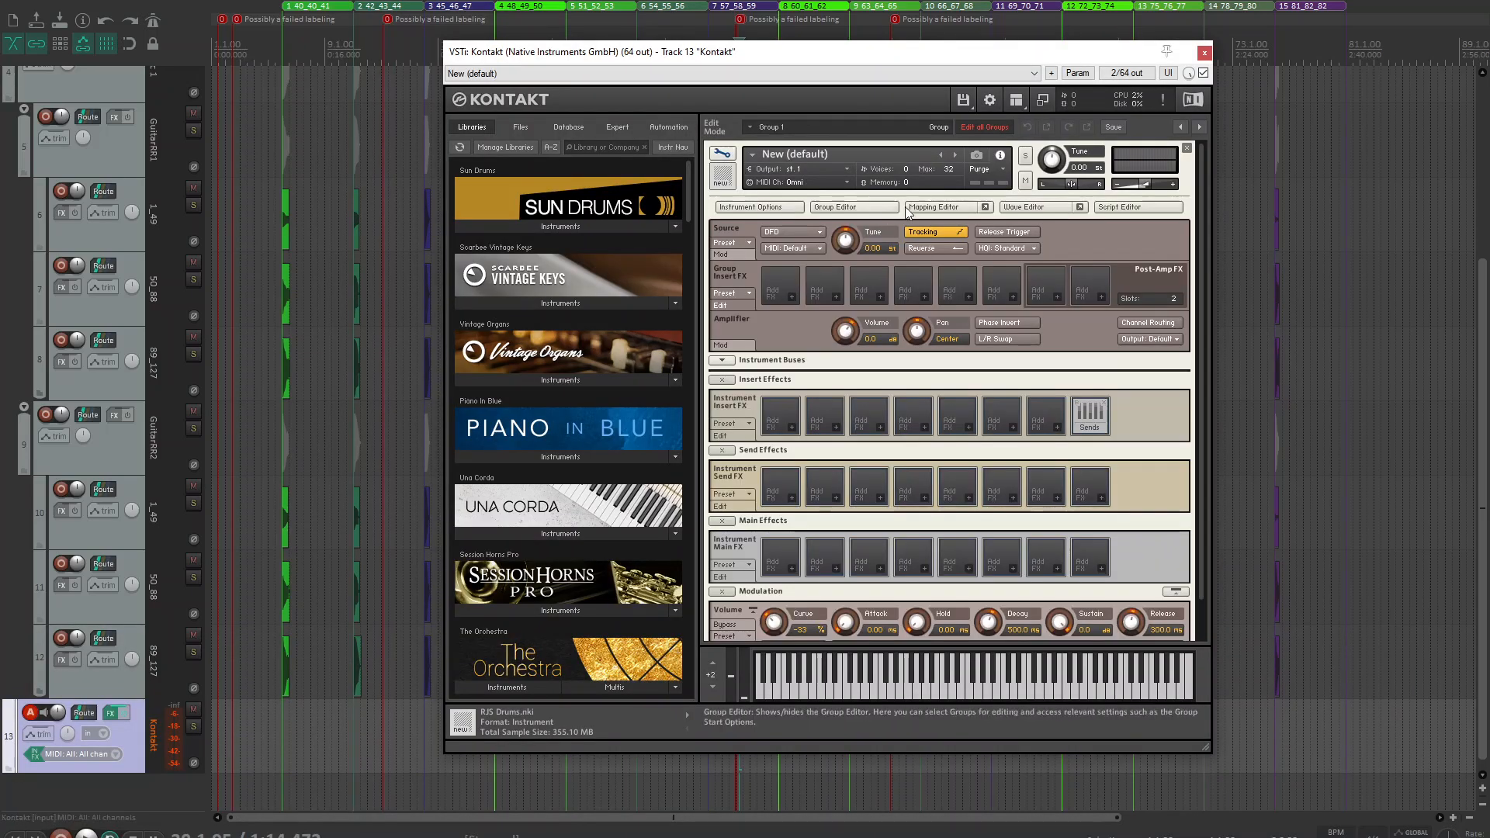
left_click(854, 207)
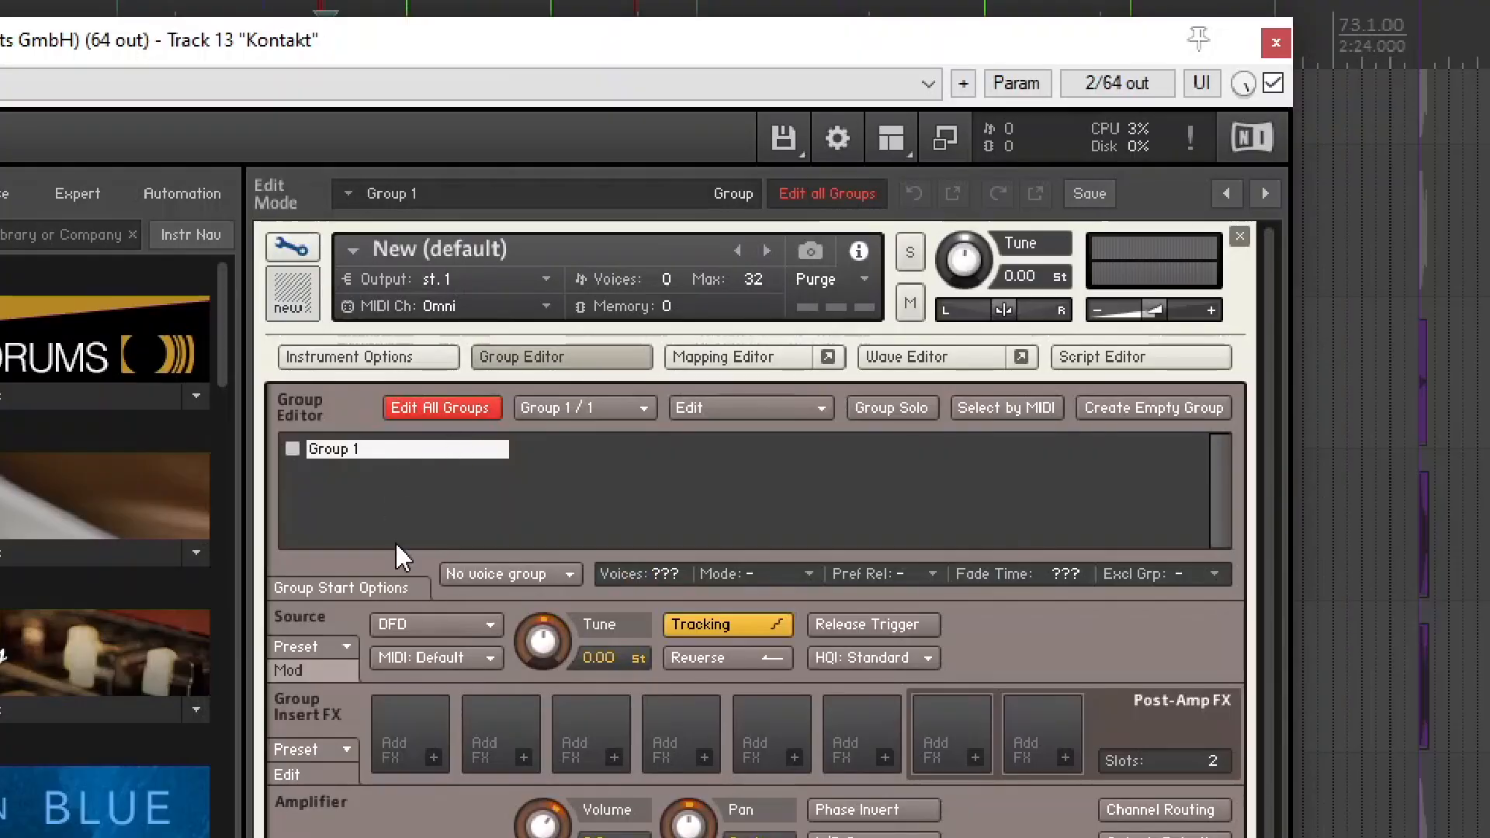
left_click(412, 584)
left_click(458, 623)
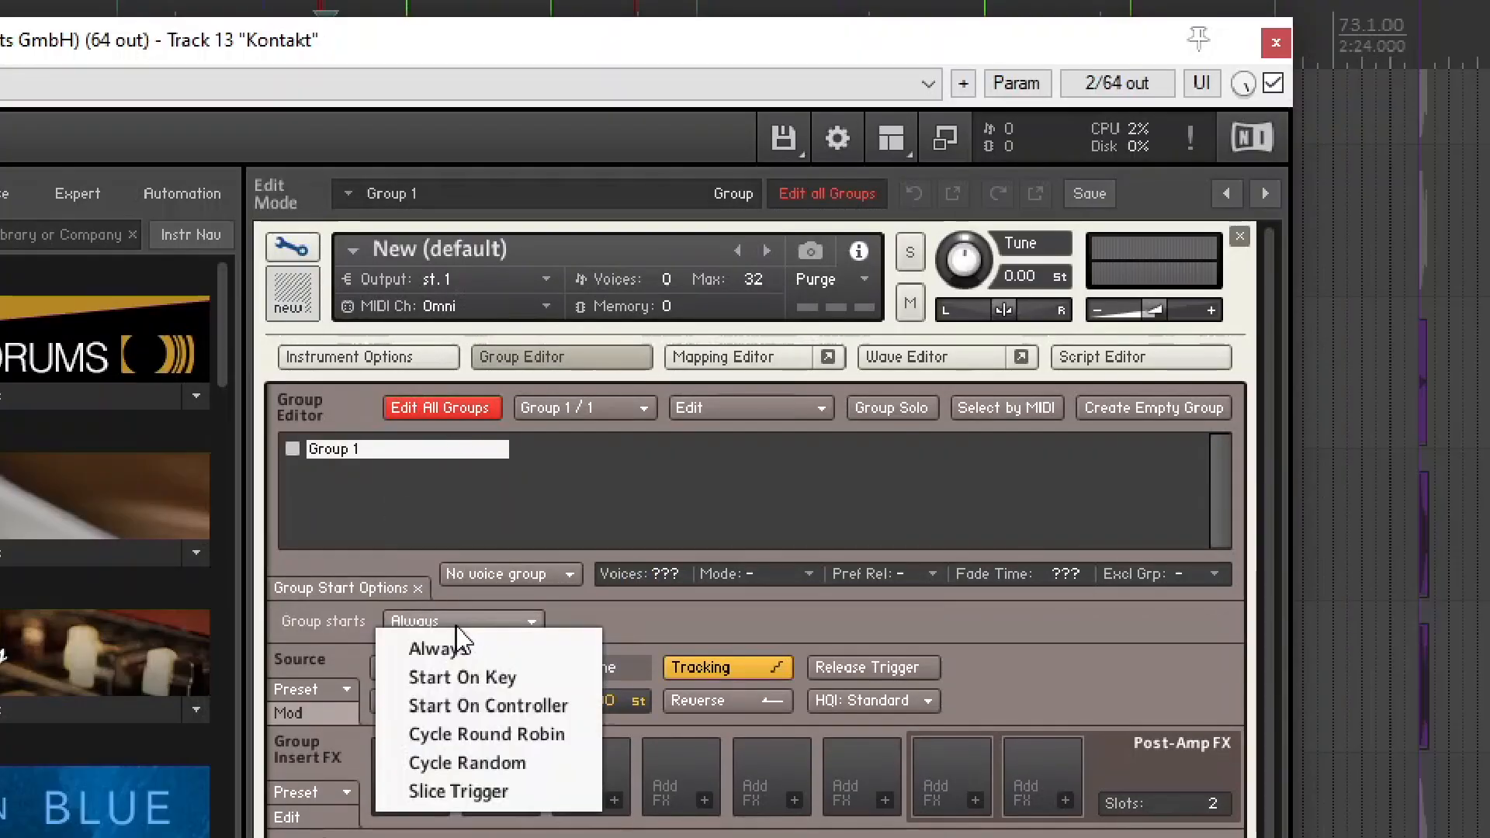
left_click(512, 735)
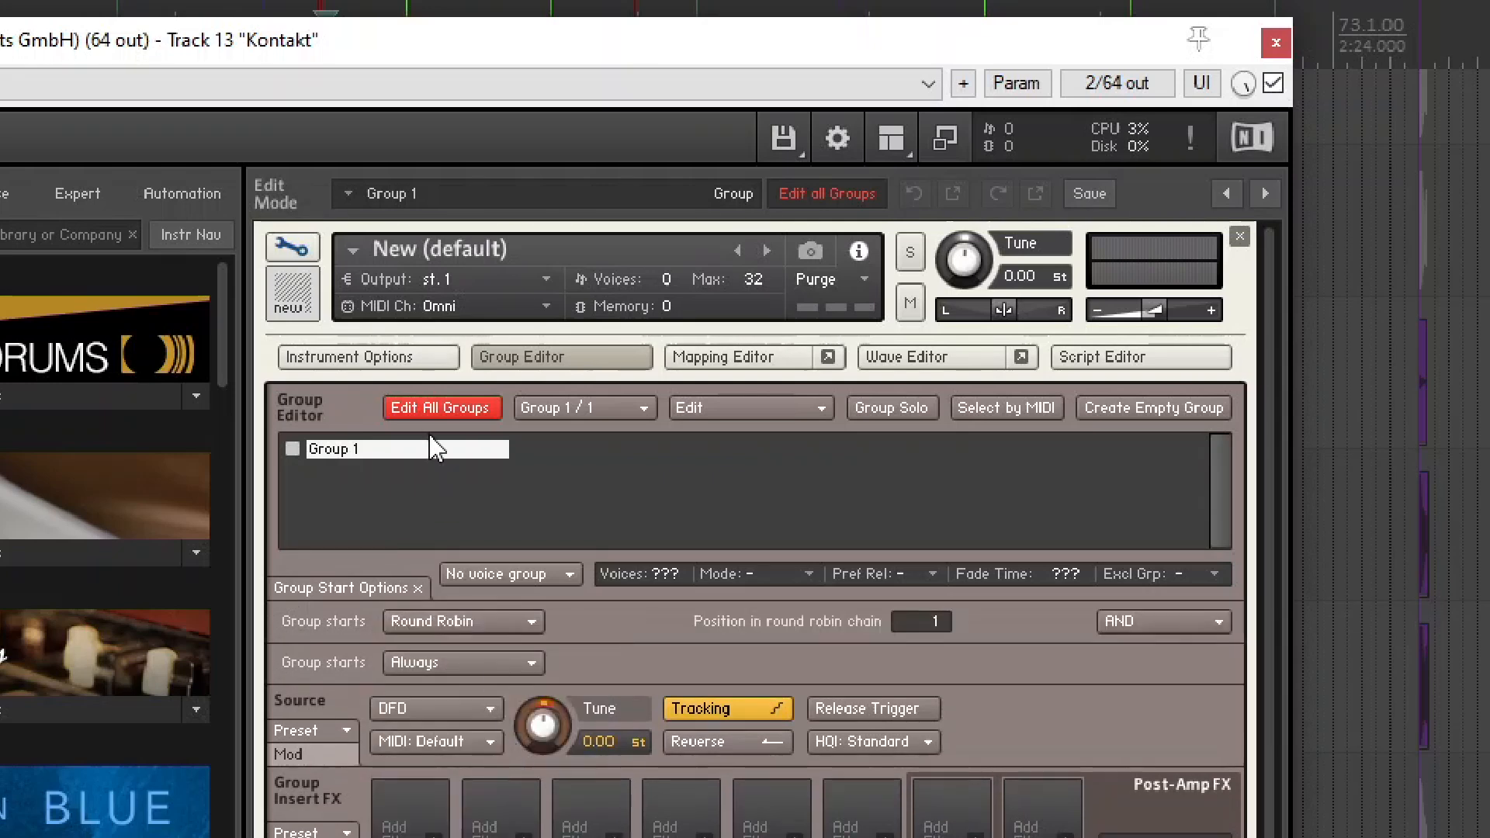
Duplicate the round robin group, turn off Edit All Groups, and set the duplicate's position in the round robin chain to 2.
right_click(375, 450)
left_click(486, 652)
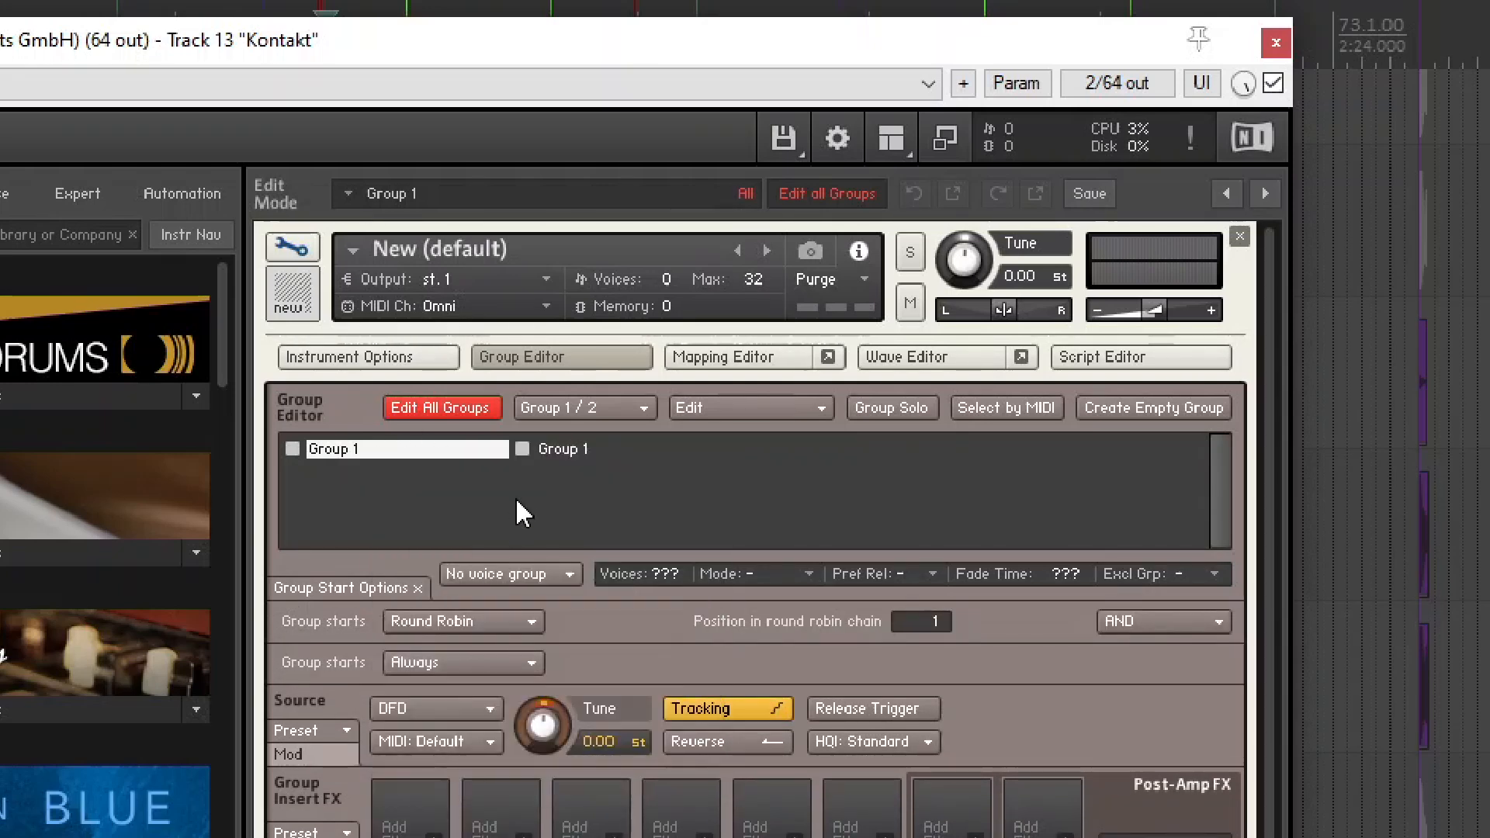
left_click(454, 426)
left_click(549, 449)
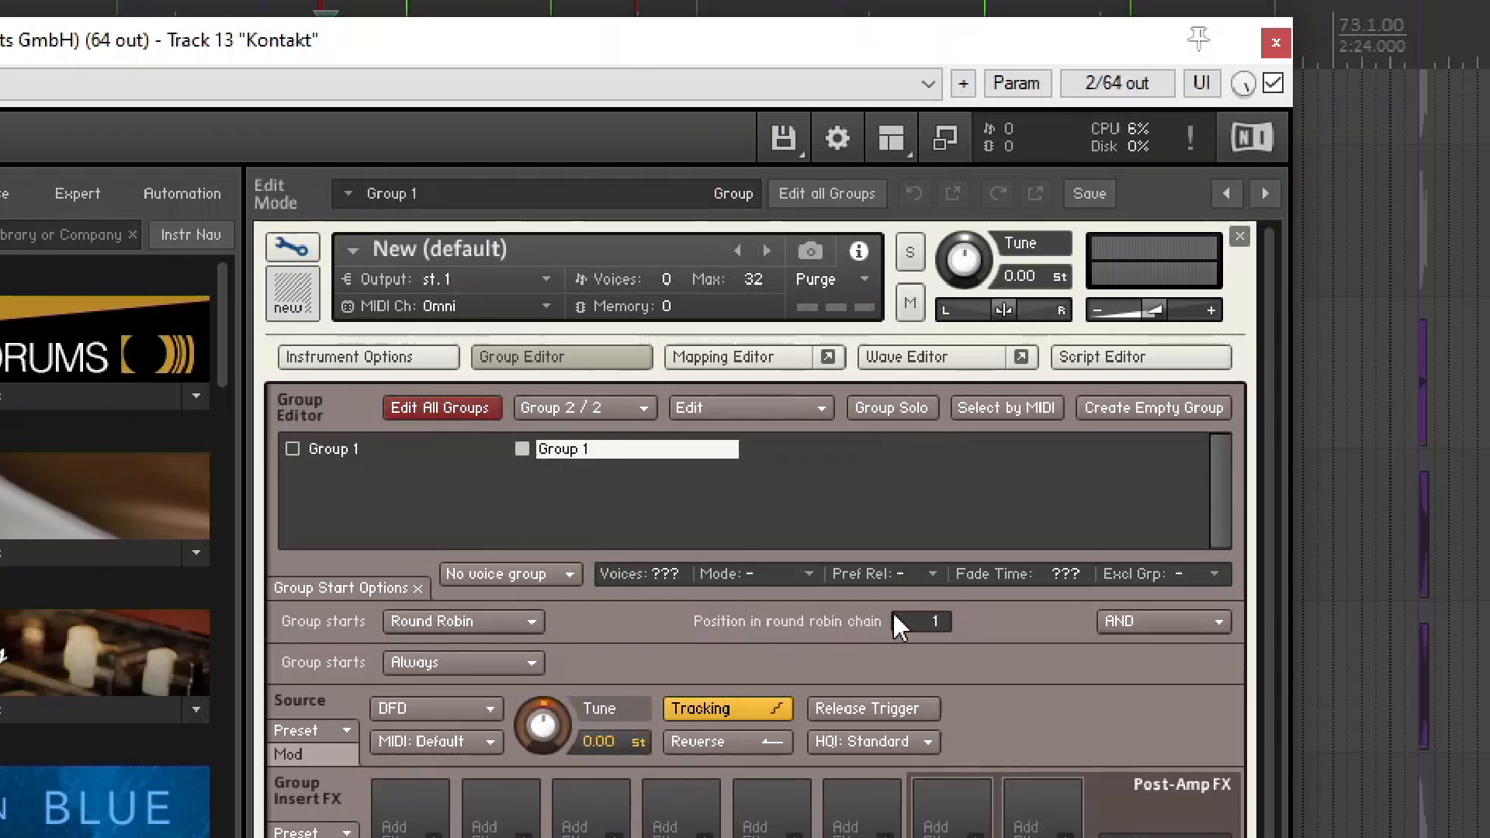
Import all WAV files from the GuitarRR1 folder into the first group's mapping and auto-map the zones.
left_click(327, 448)
left_click(724, 359)
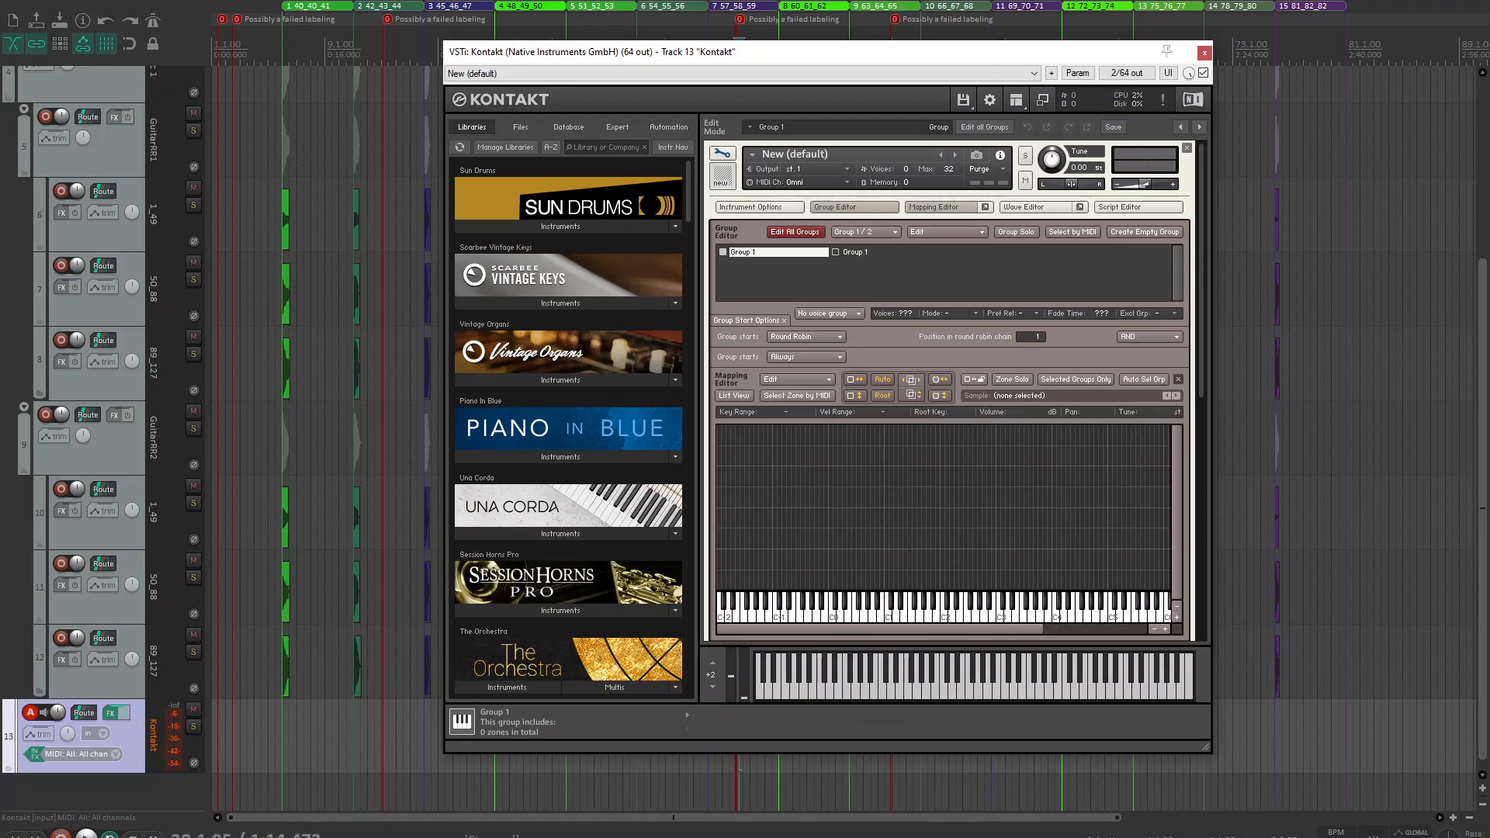
key("alt+Tab")
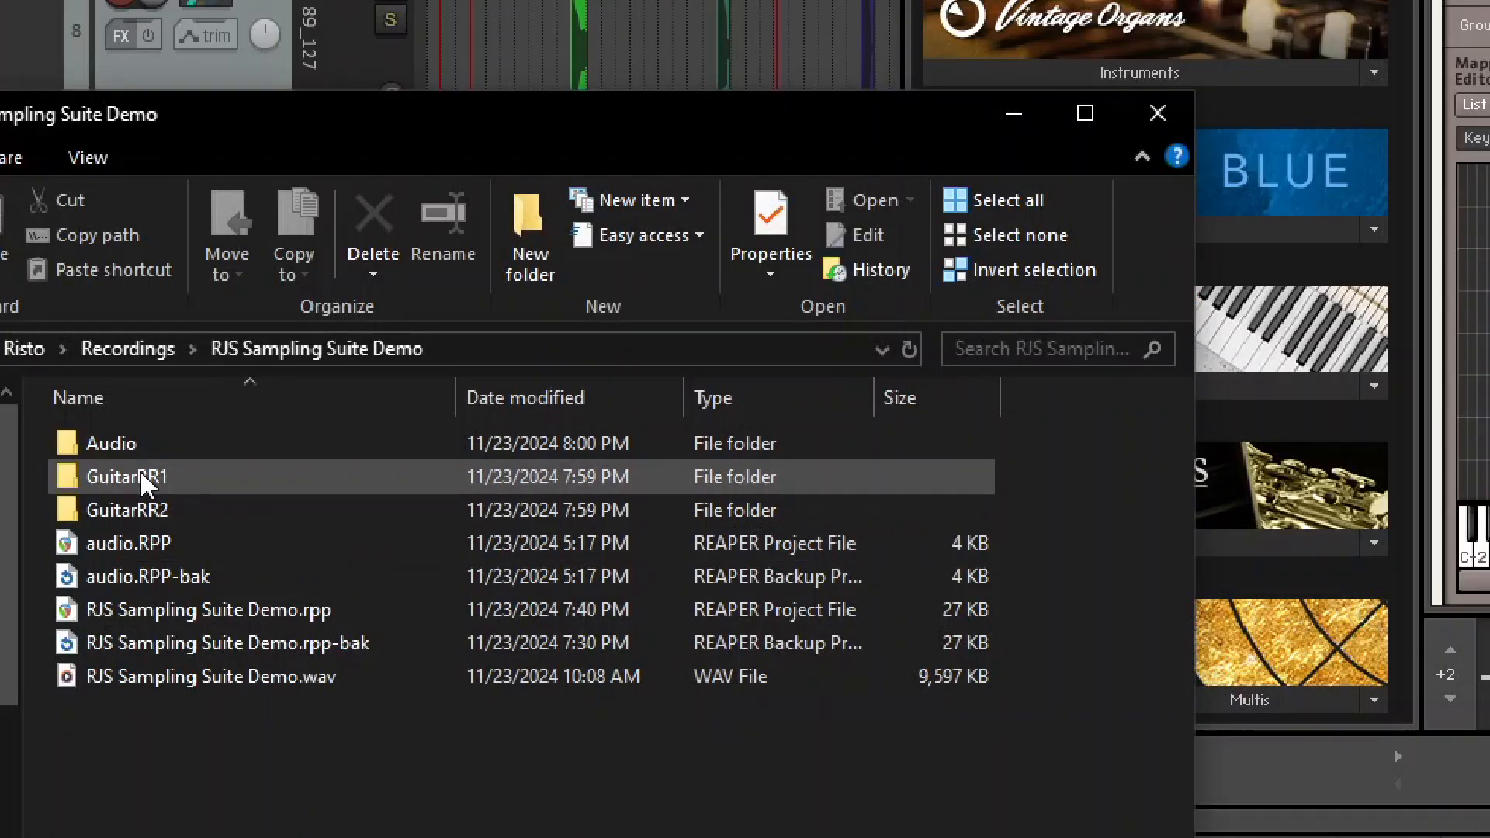
double_click(73, 577)
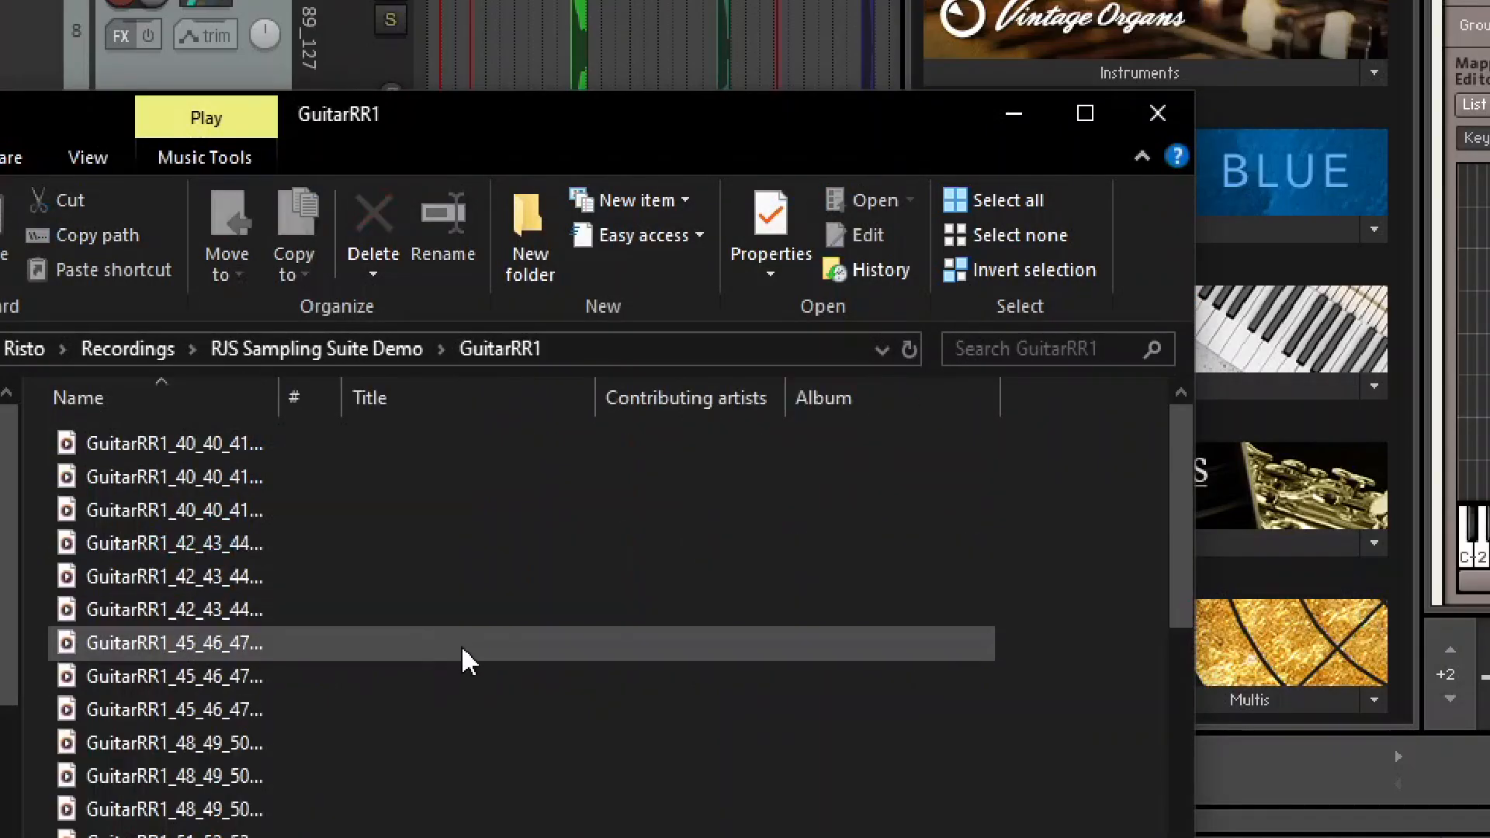
key("ctrl+a")
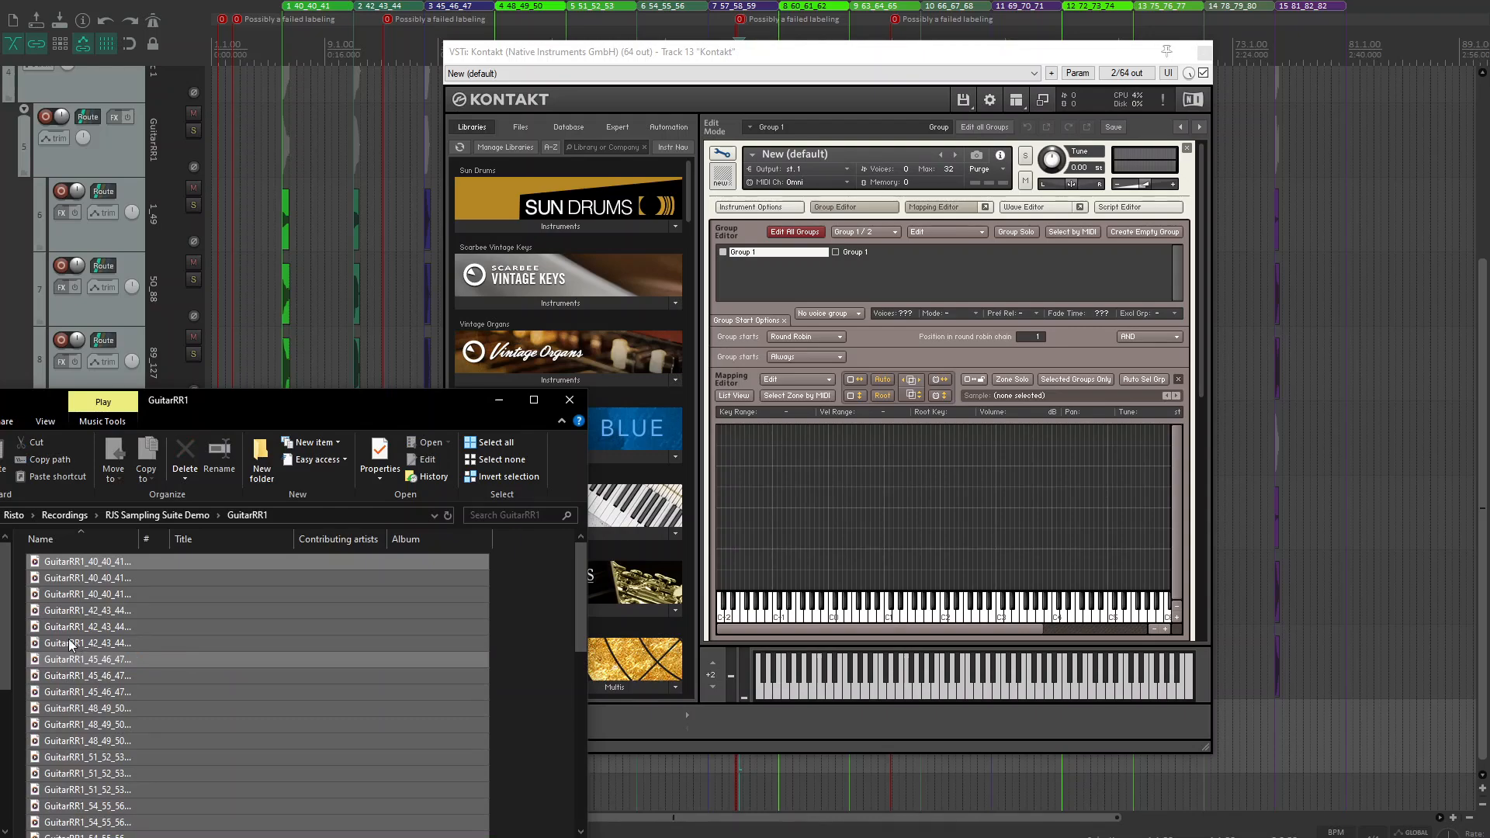
left_click_drag(70, 644, 892, 466)
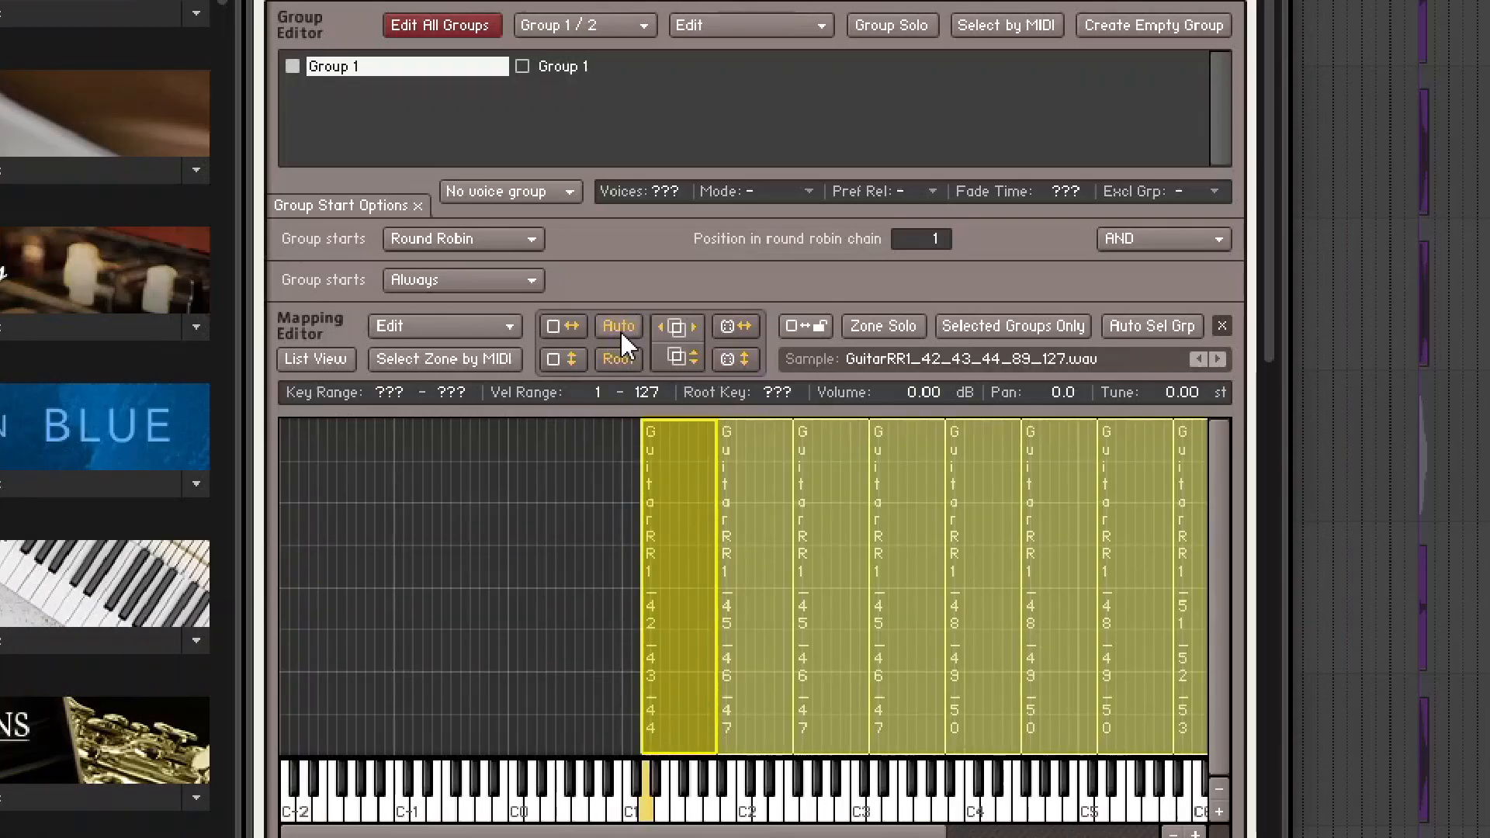
left_click(621, 330)
Show only the second group in the mapping, import all WAV files from the GuitarRR2 folder, and auto-map the zones.
left_click(563, 65)
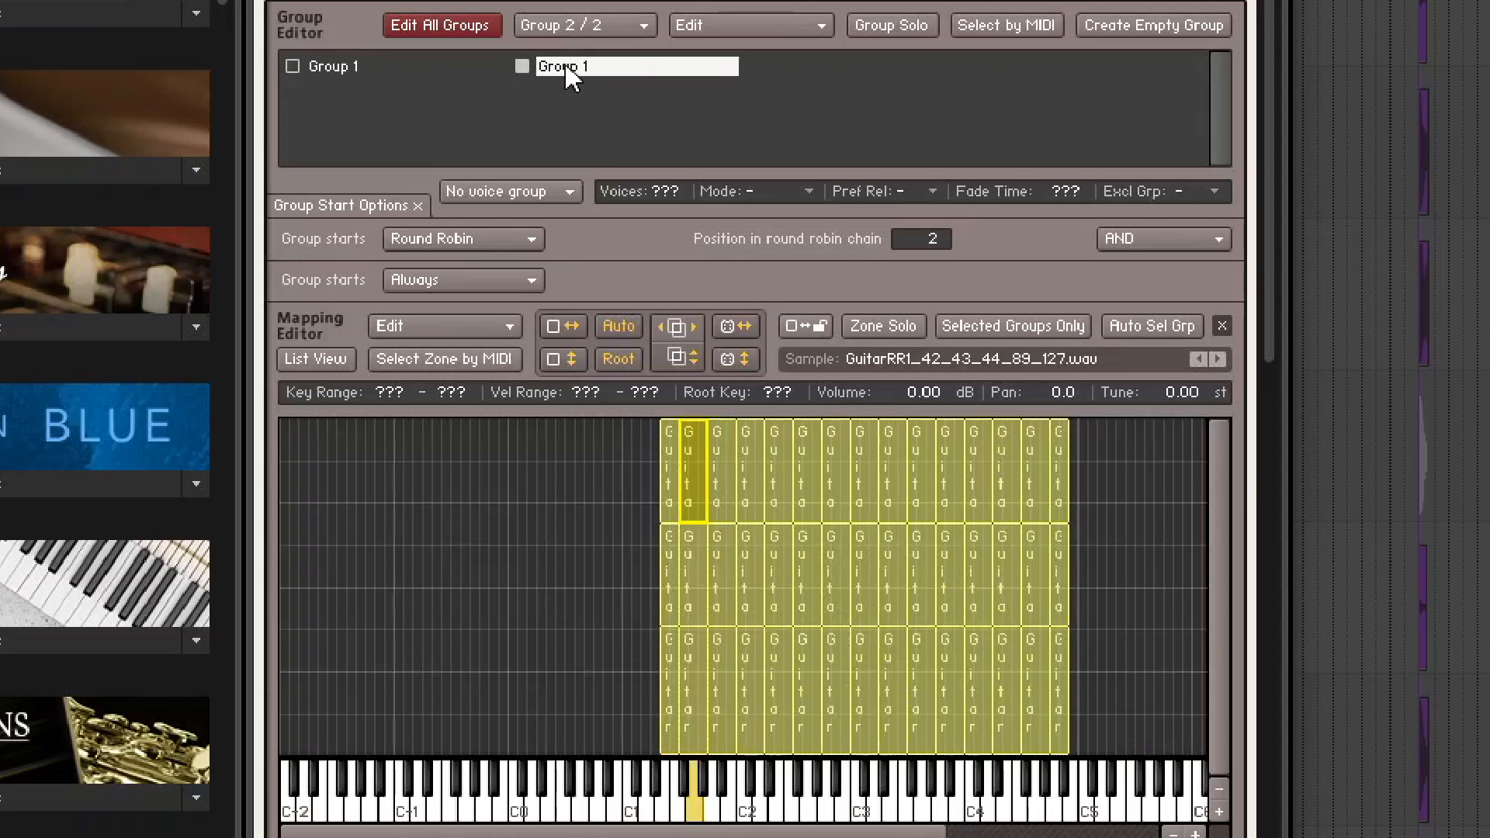
left_click(1012, 325)
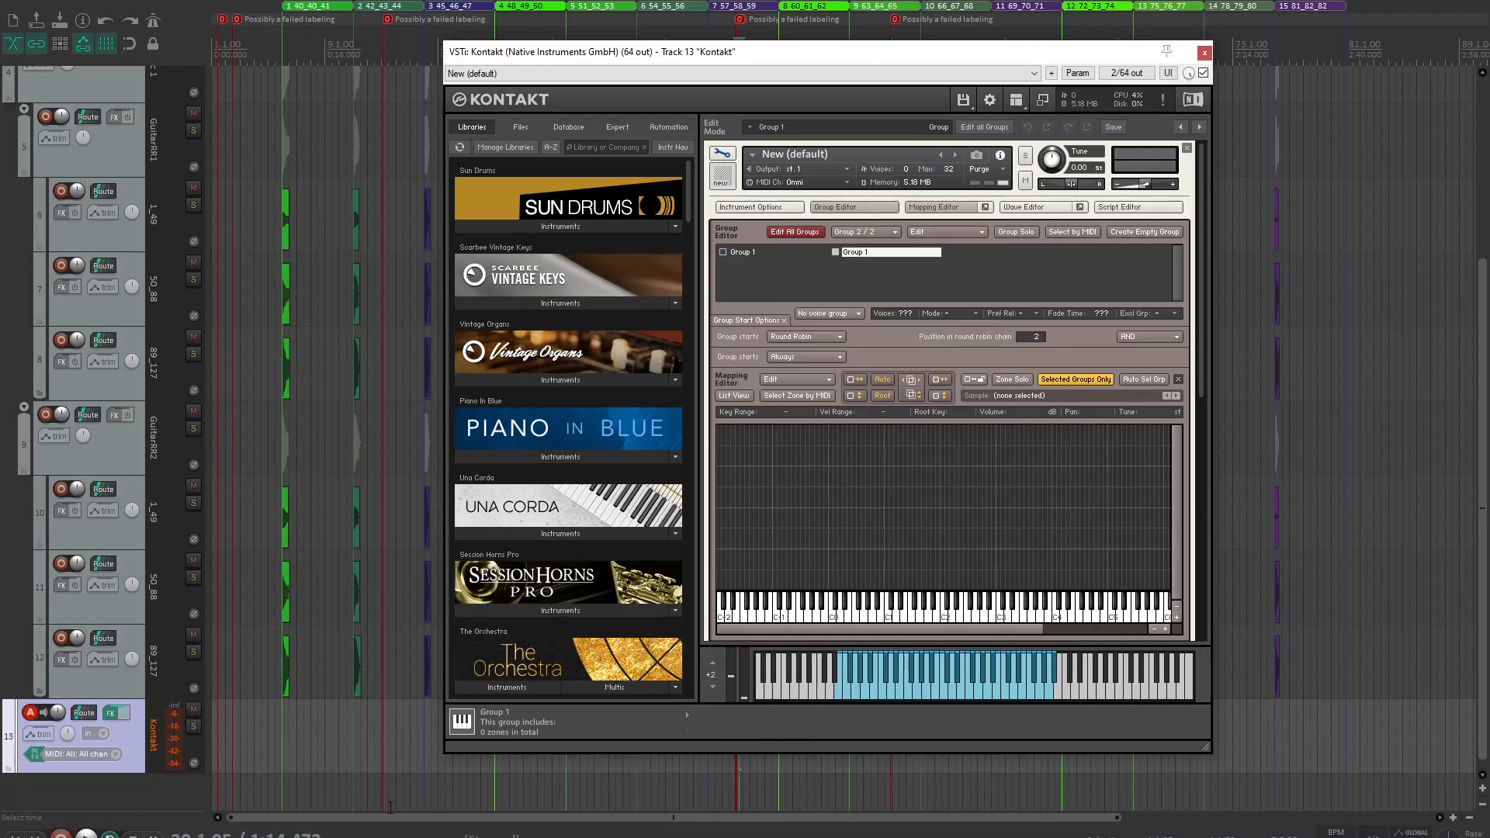
key("alt+Tab")
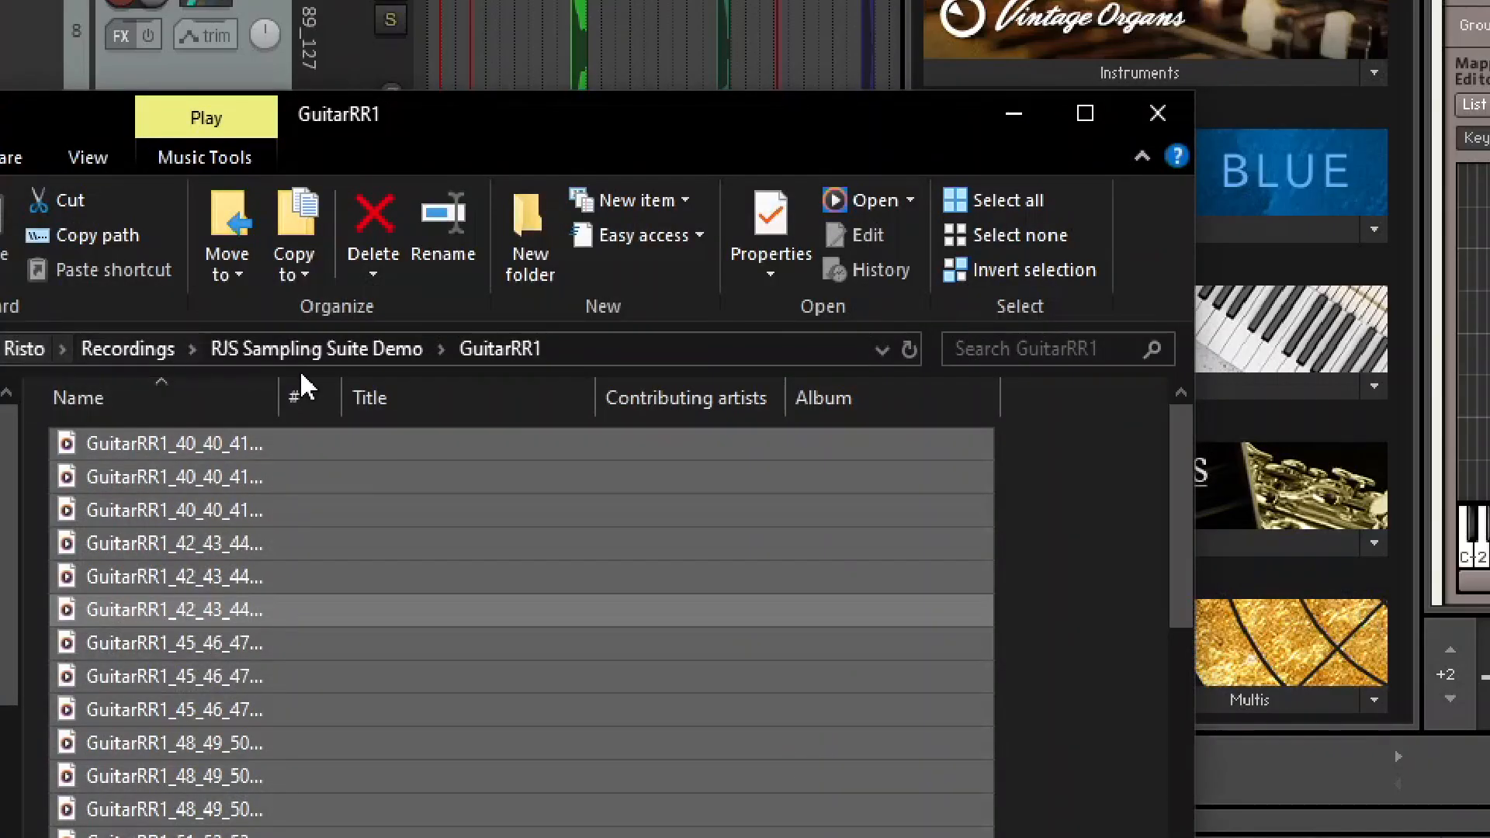
left_click(323, 357)
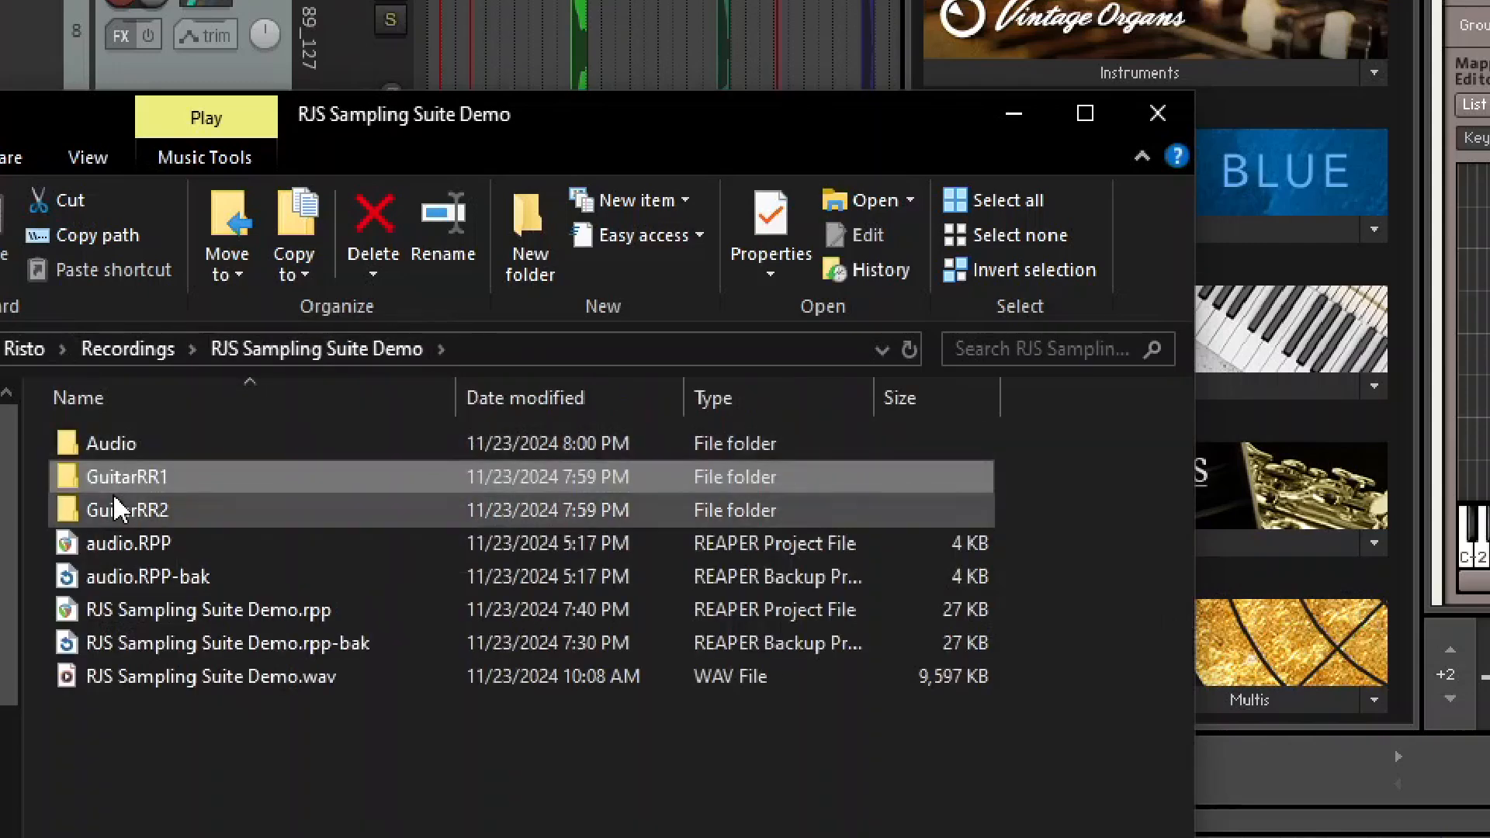
double_click(101, 509)
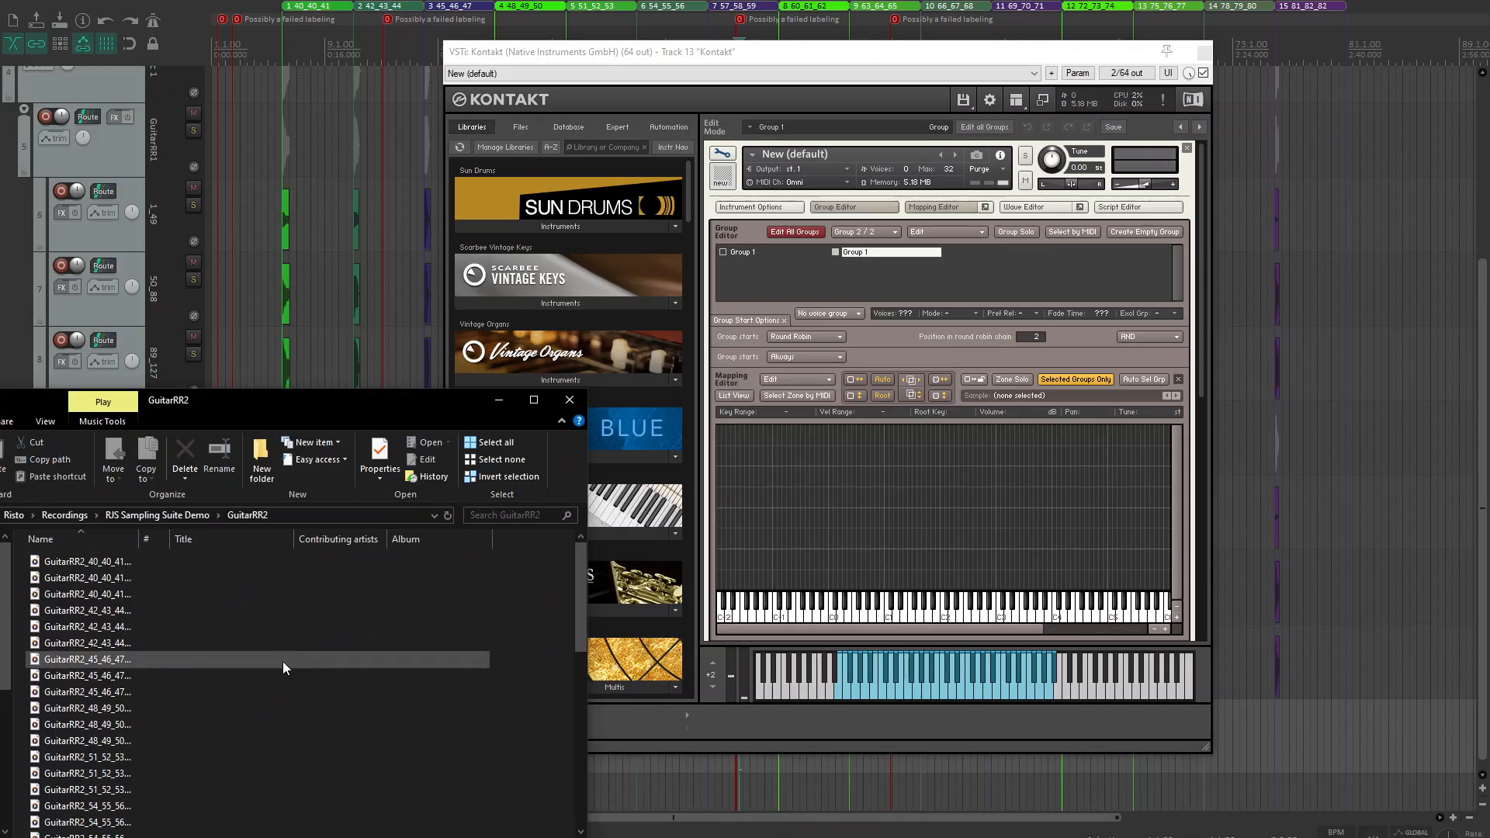
key("ctrl+a")
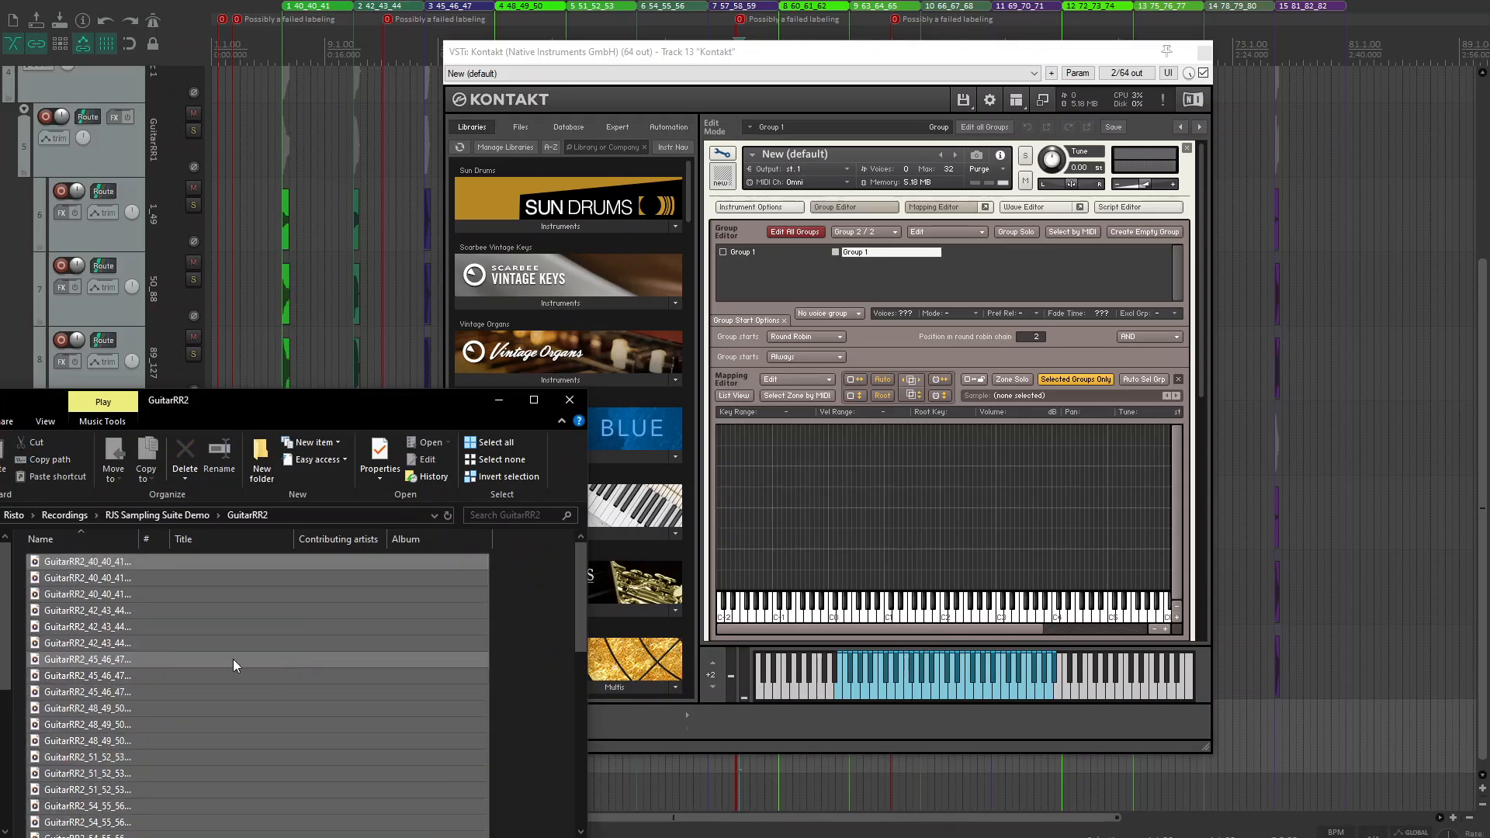
left_click_drag(95, 658, 854, 496)
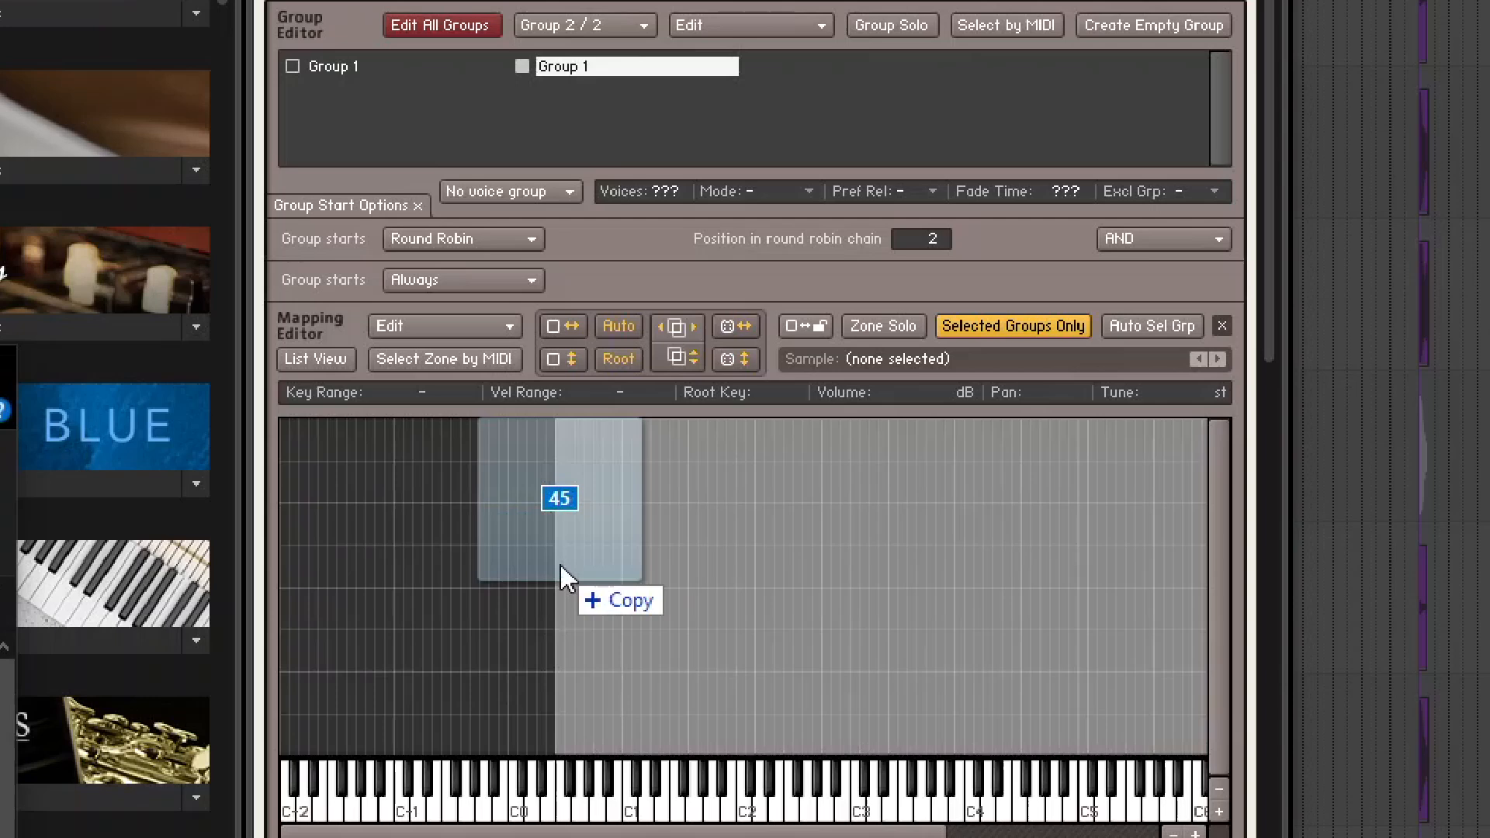
left_click_drag(561, 565, 589, 552)
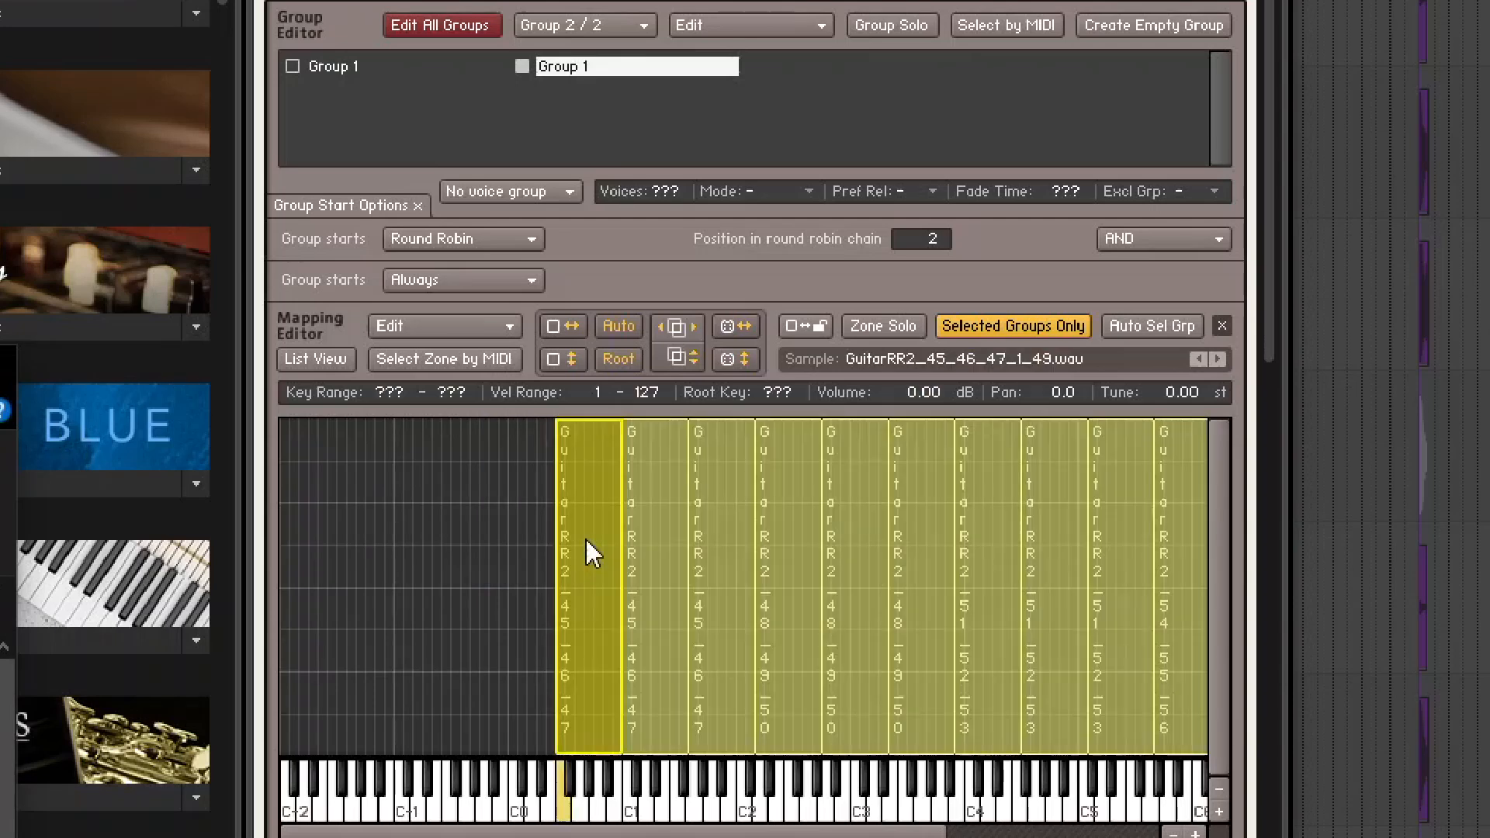
left_click(630, 326)
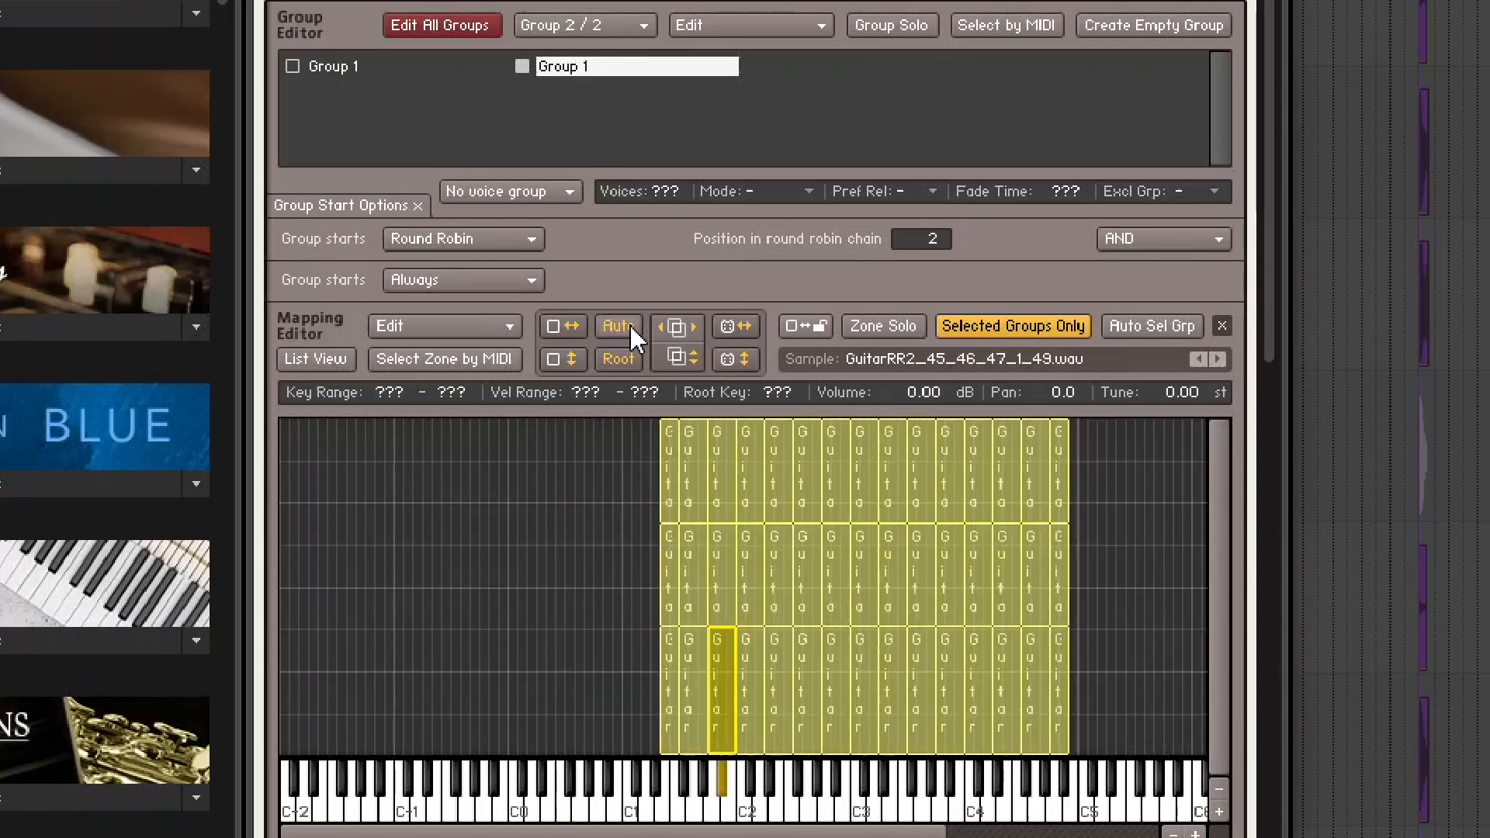